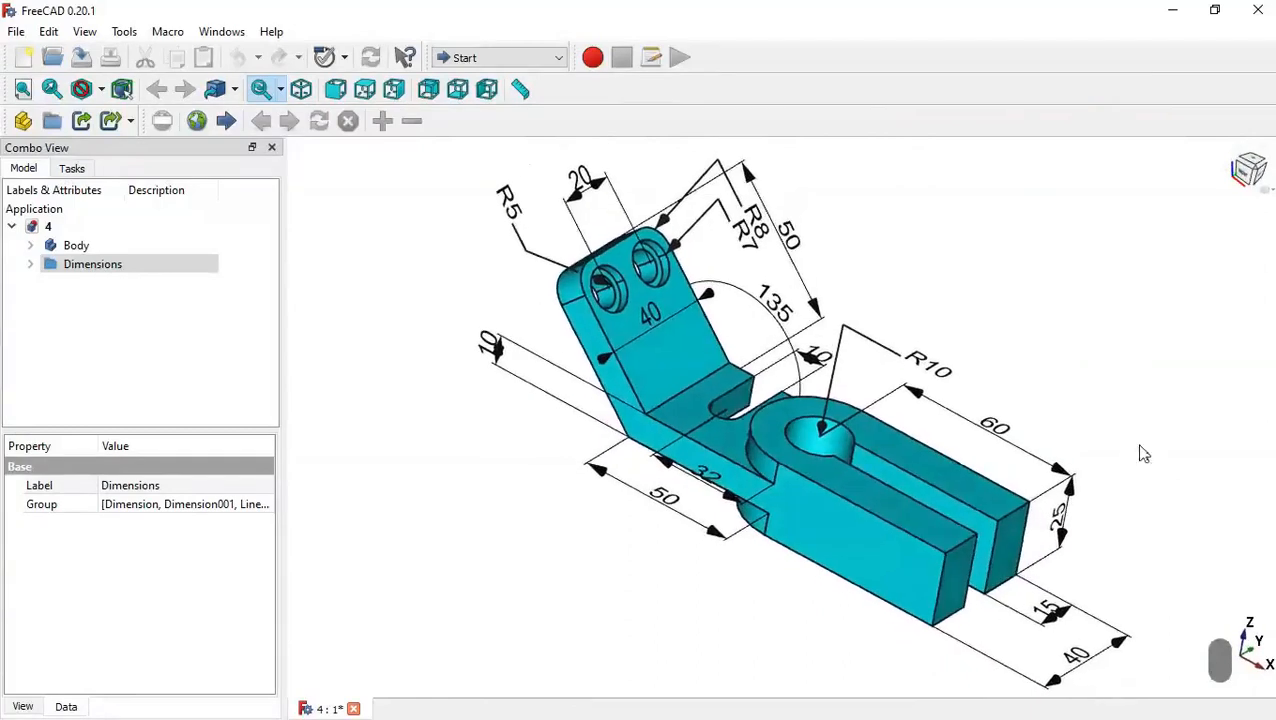
Step: Create a new document, switch to the Part Design workbench and show the model tree
click(24, 60)
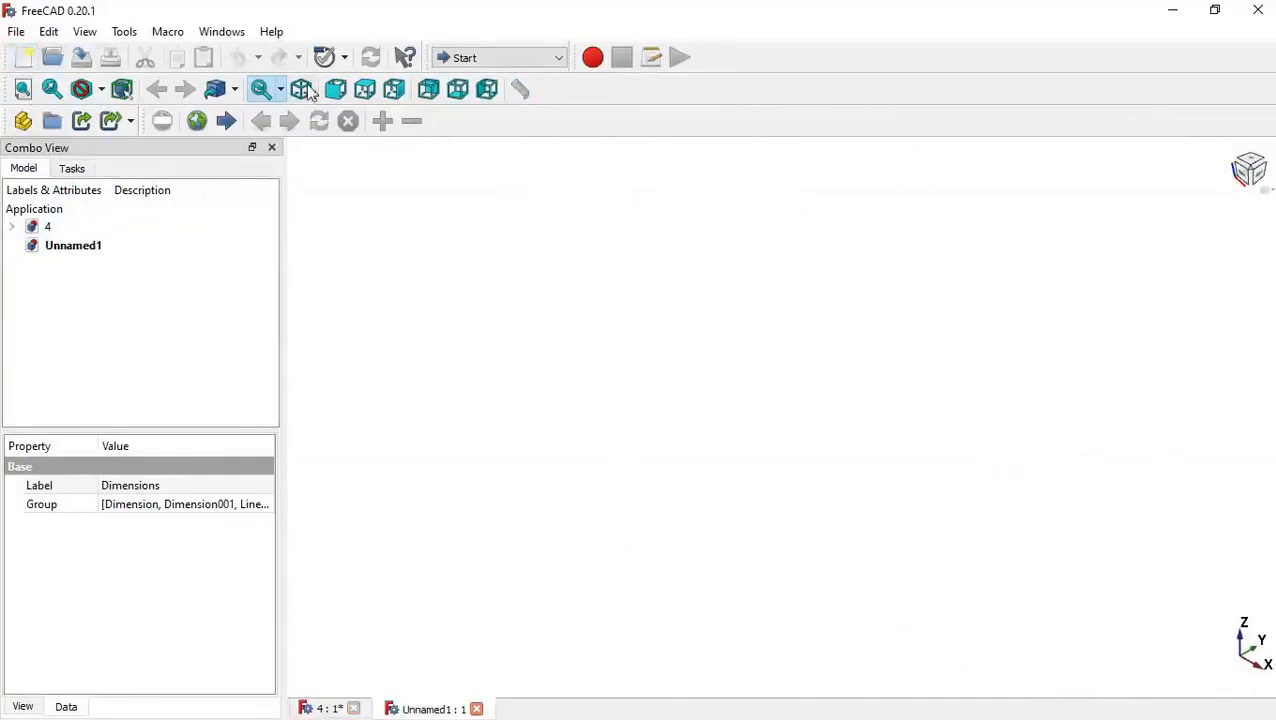
click(503, 60)
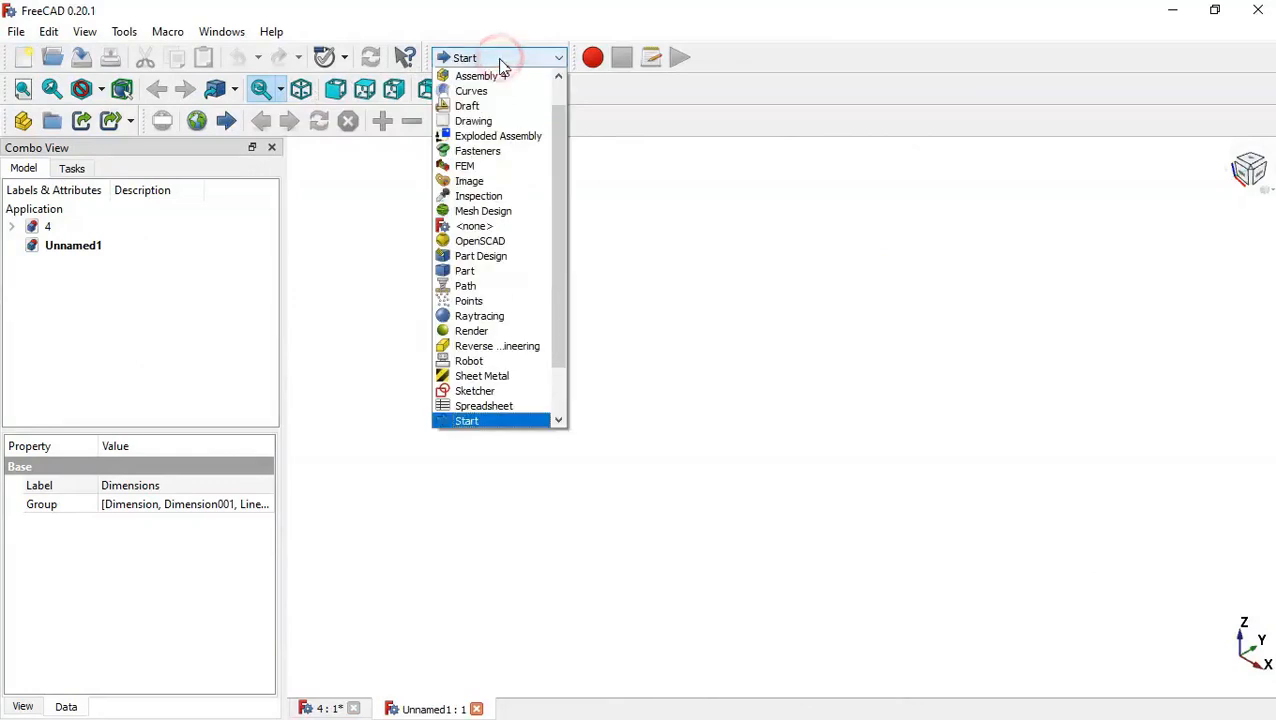
click(517, 253)
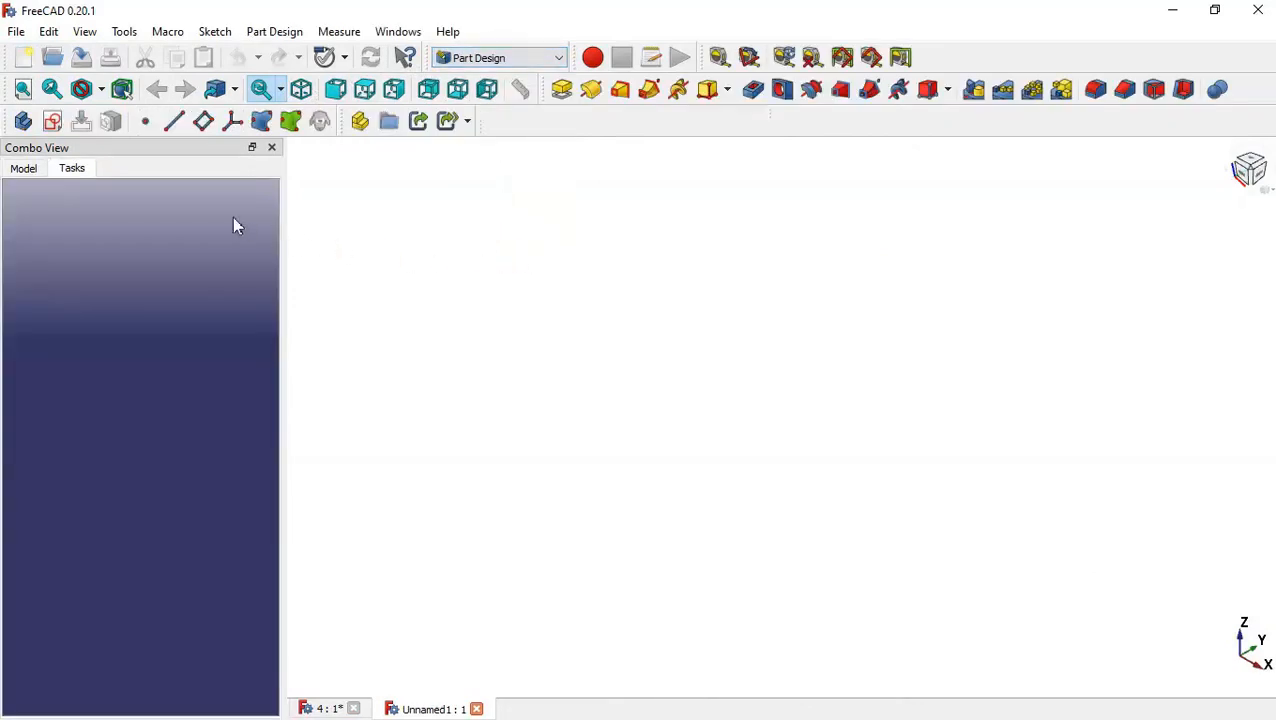
click(32, 168)
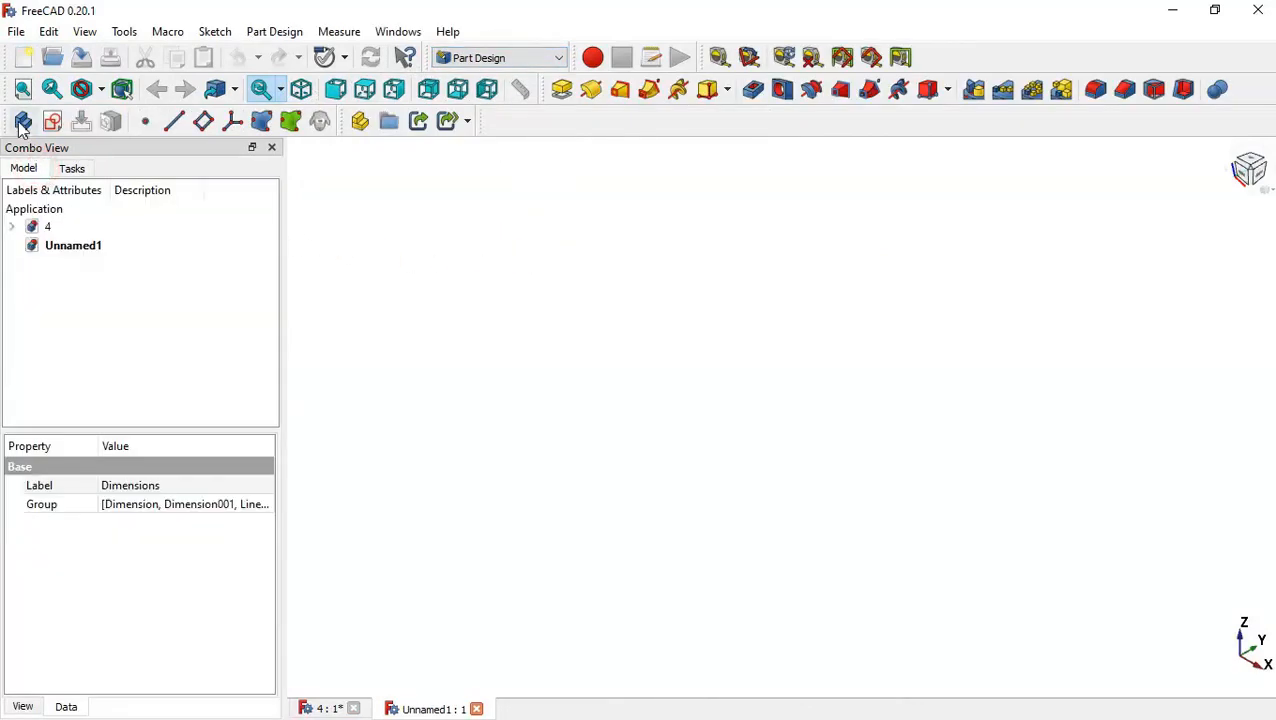
Step: Create a body and start a sketch on its XY plane
click(23, 121)
click(52, 122)
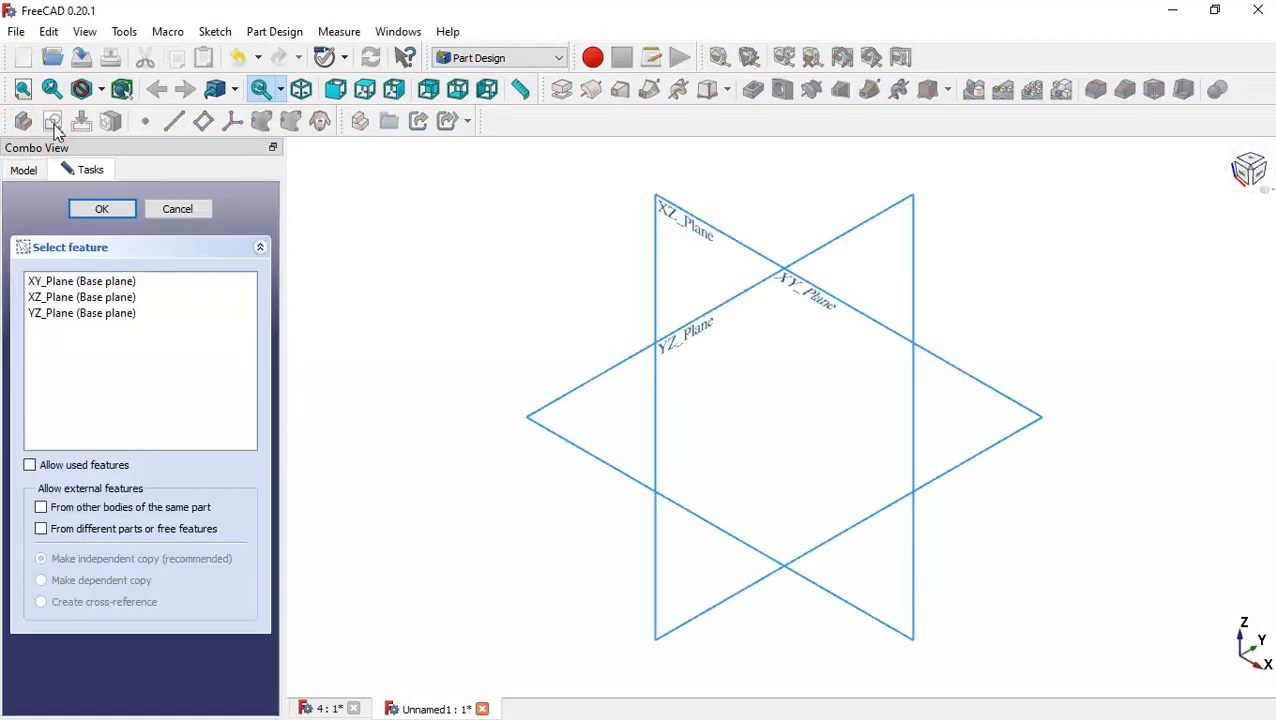
click(817, 301)
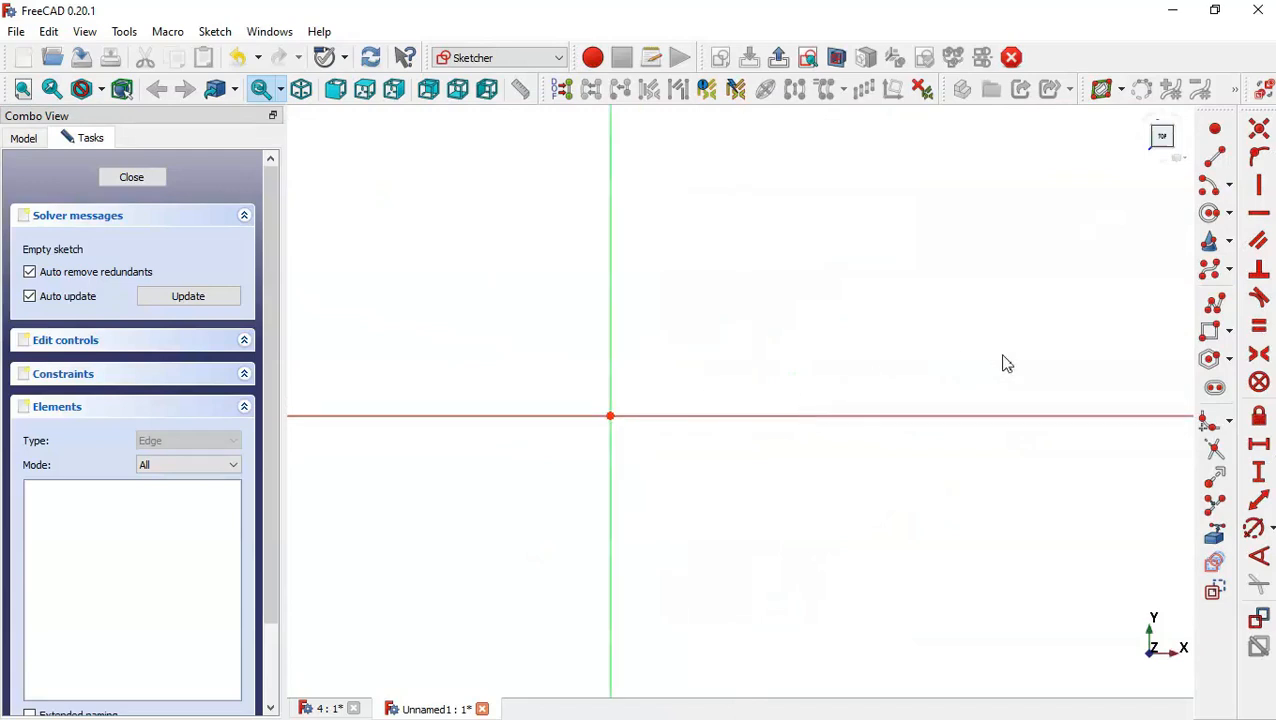
Step: Sketch a closed polyline profile across the X axis: vertical end line, two long sides and a tangent arc of about 6.7 mm radius facing the origin
click(1217, 306)
click(962, 459)
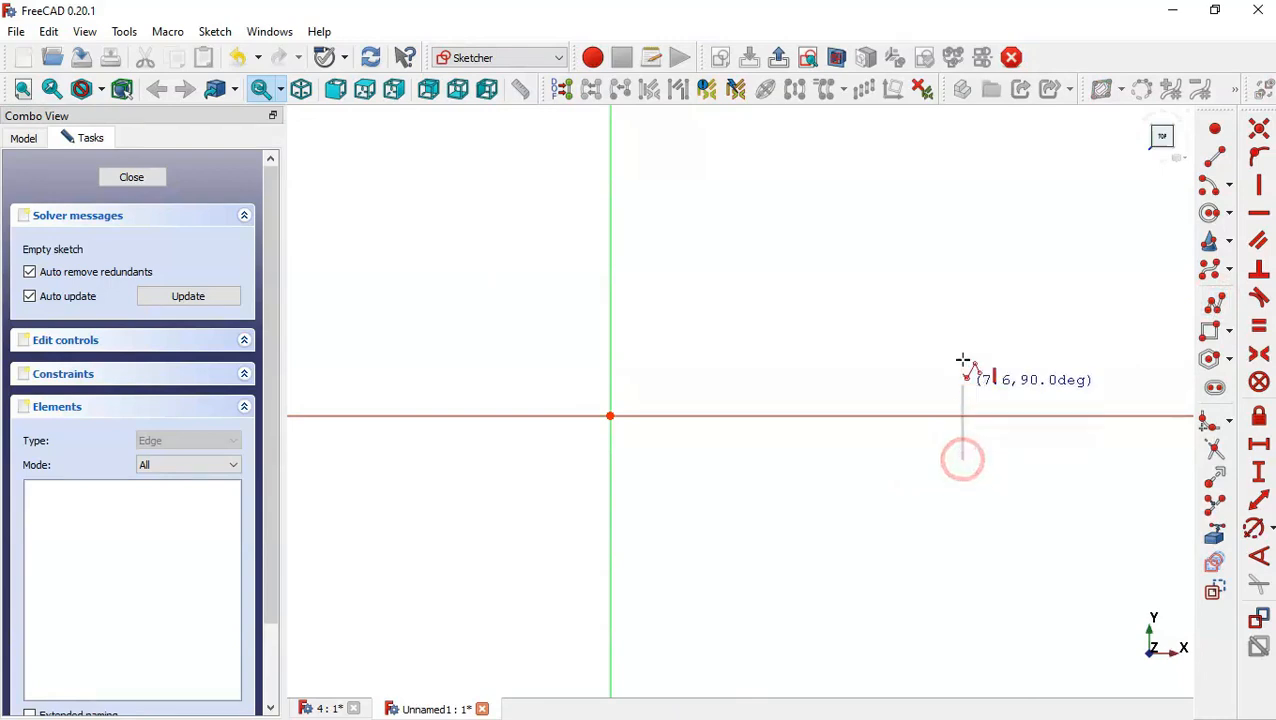
click(962, 340)
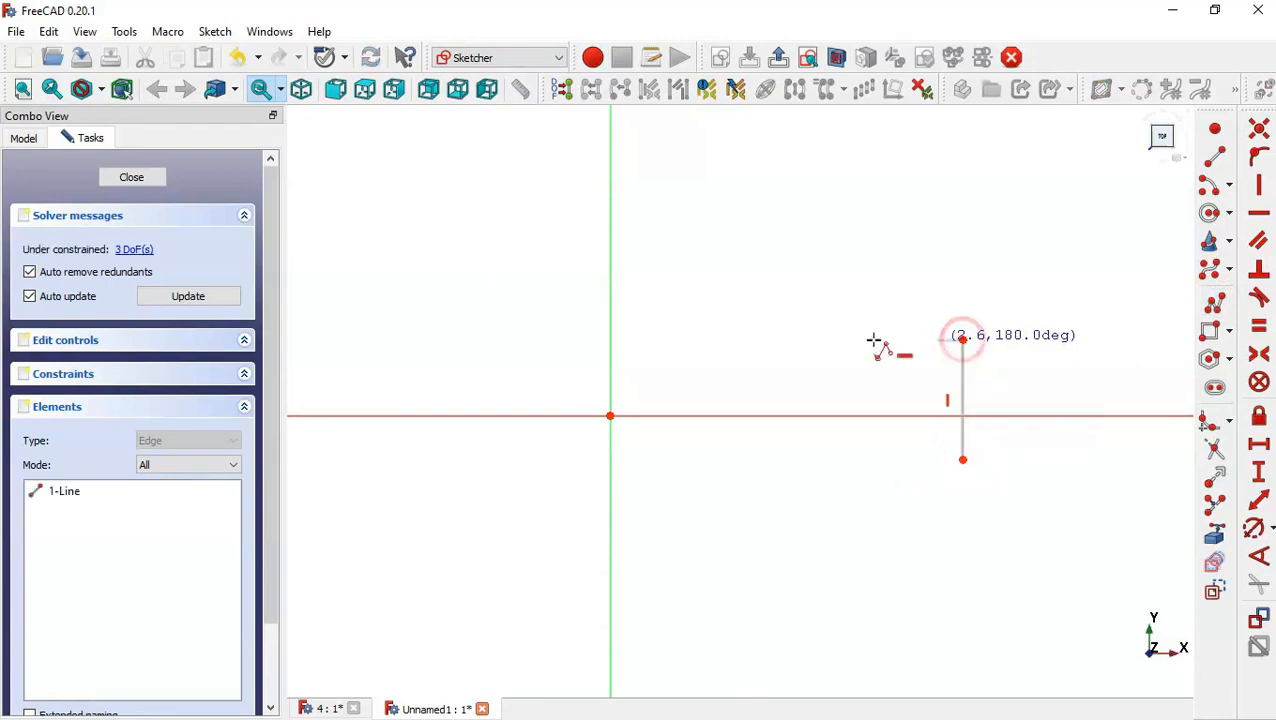
click(743, 340)
key(m)
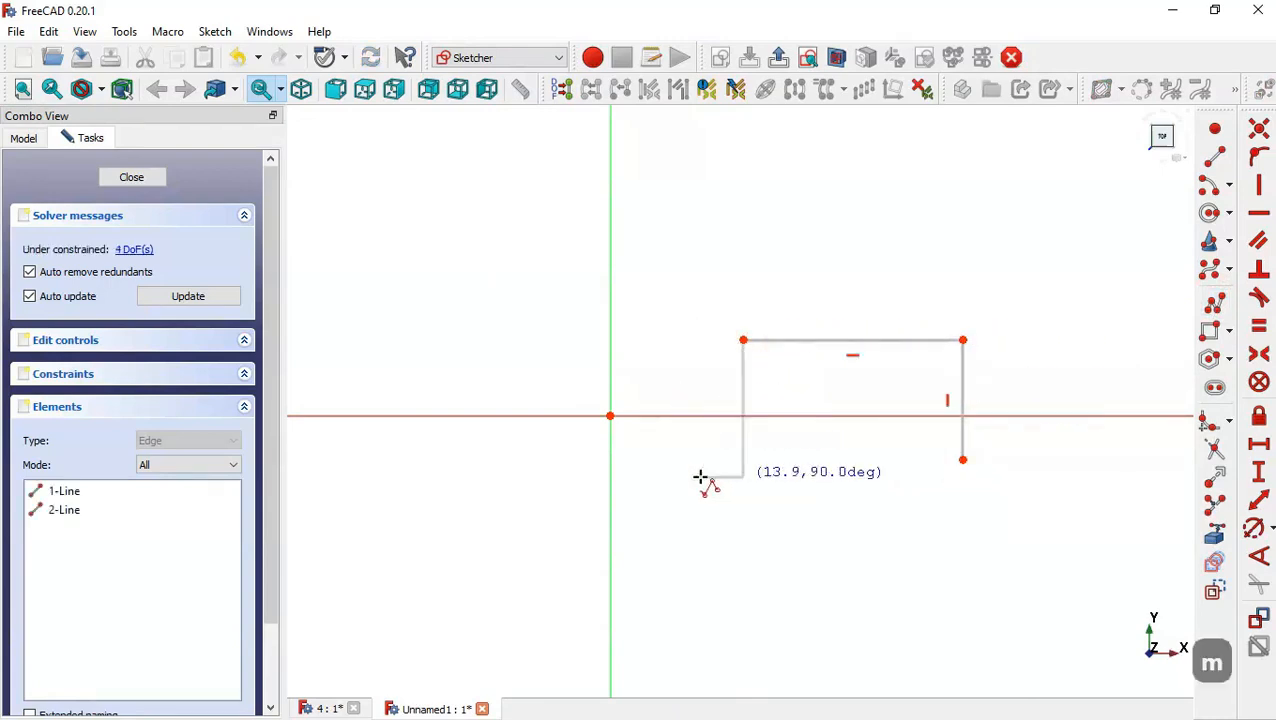
key(m)
key(m)
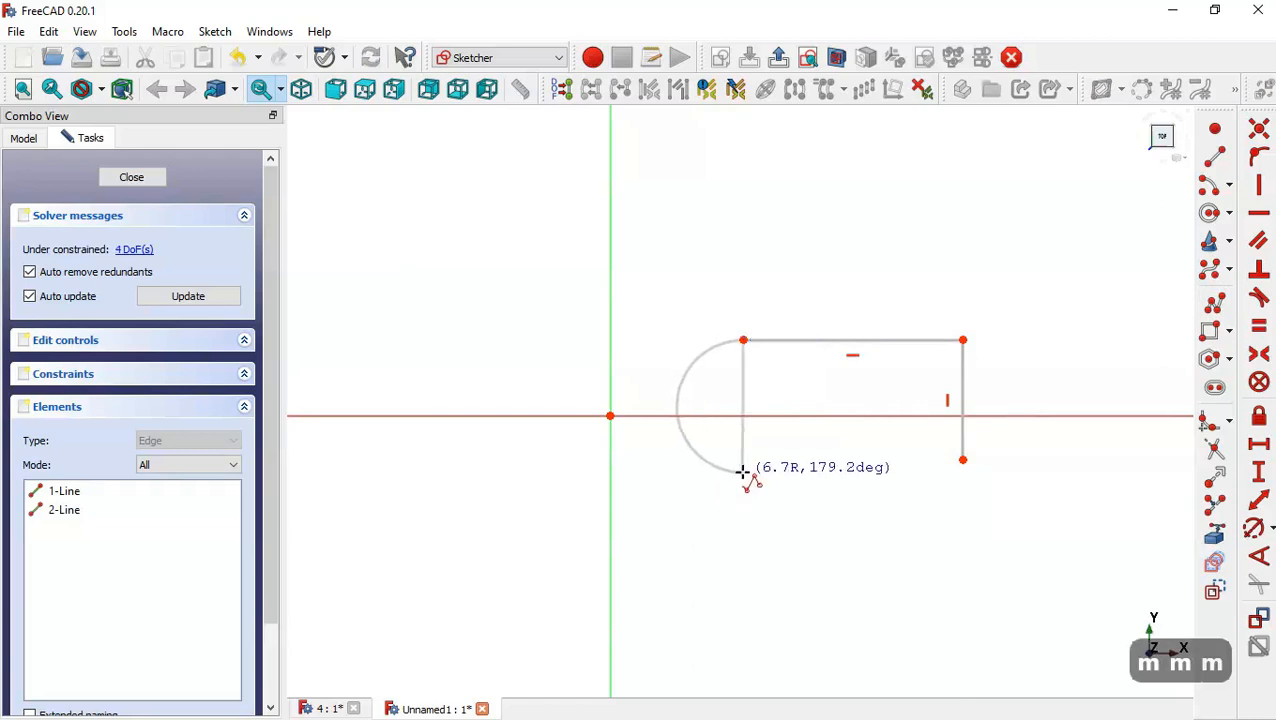
click(742, 472)
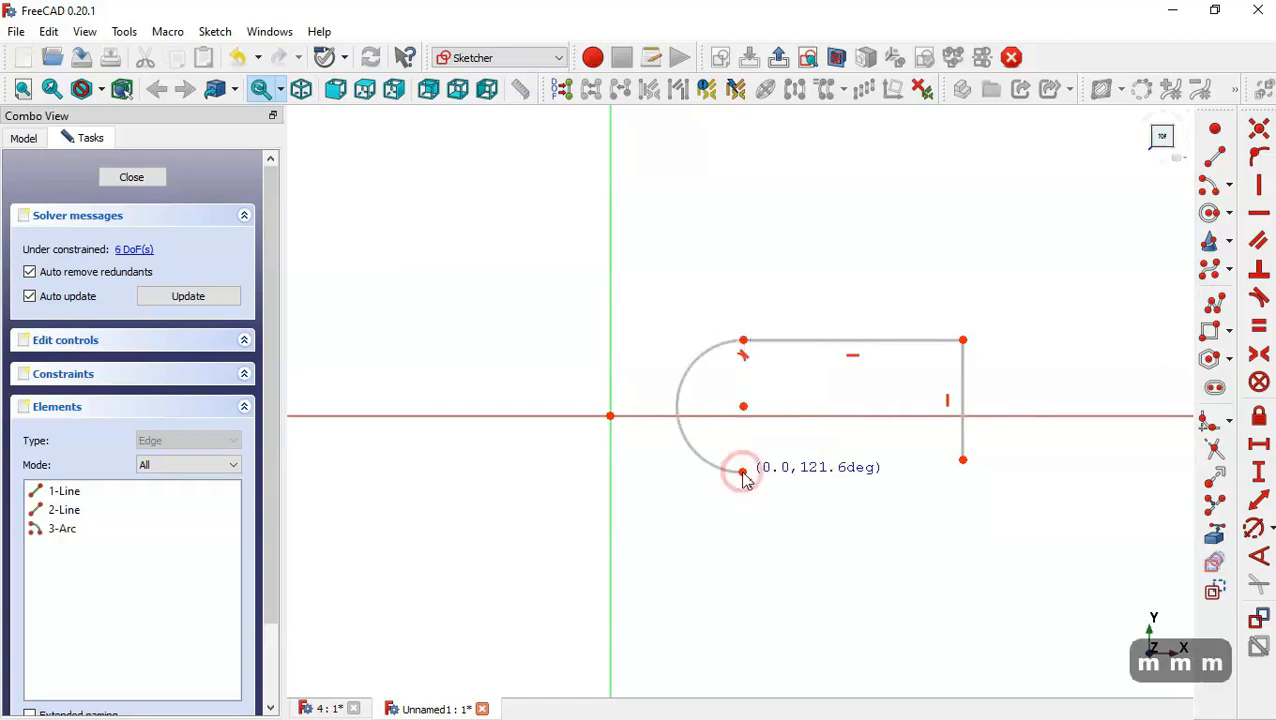
click(964, 472)
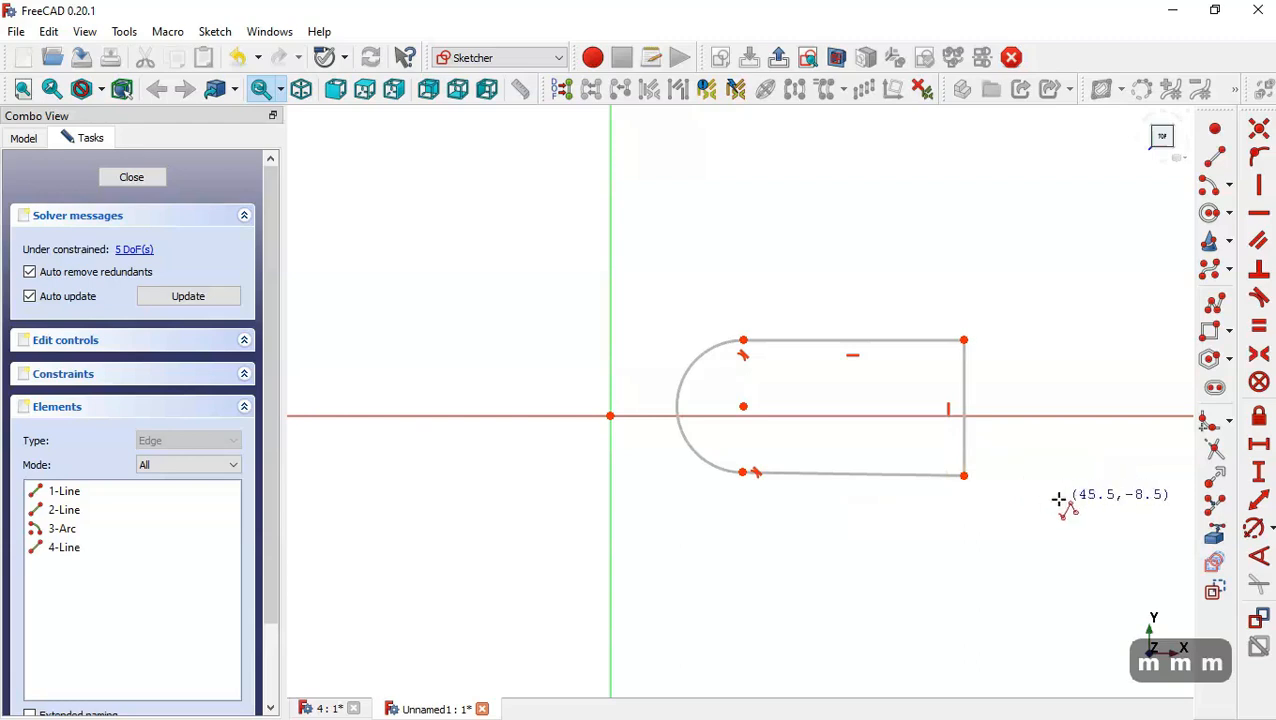
key(Escape)
key(Escape)
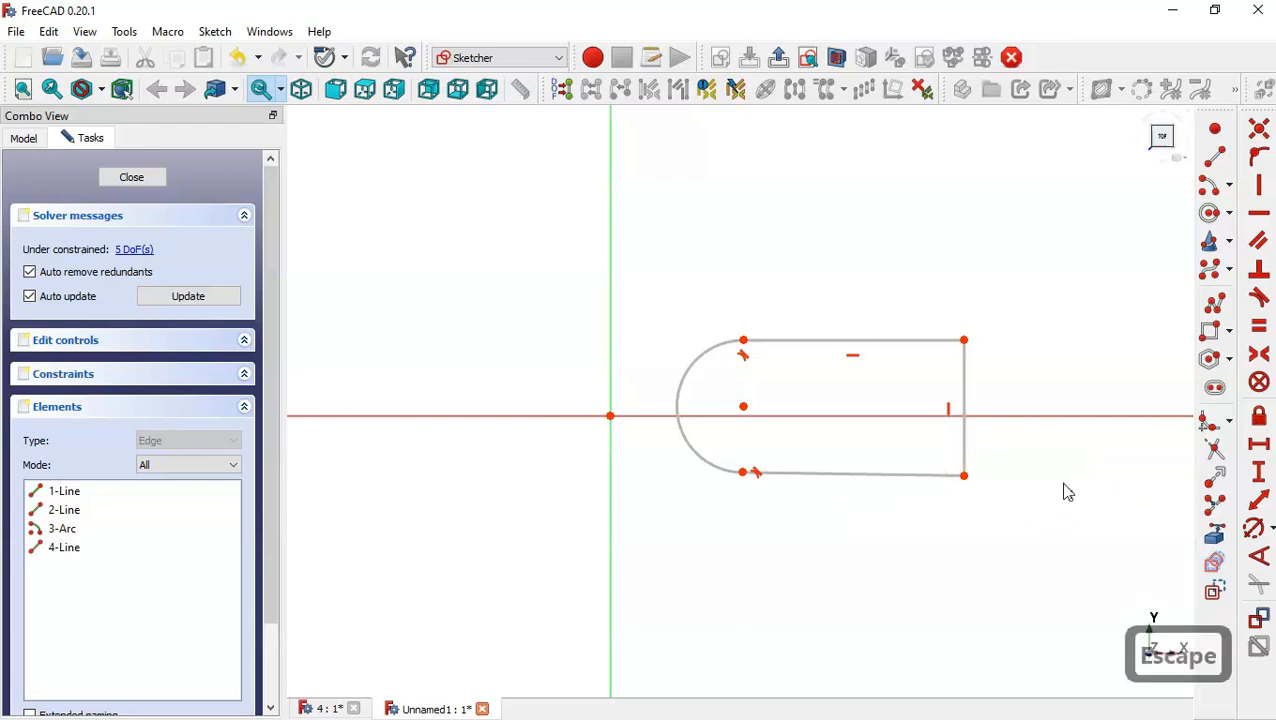
Step: Constrain the lower long side of the profile to be horizontal
click(1258, 213)
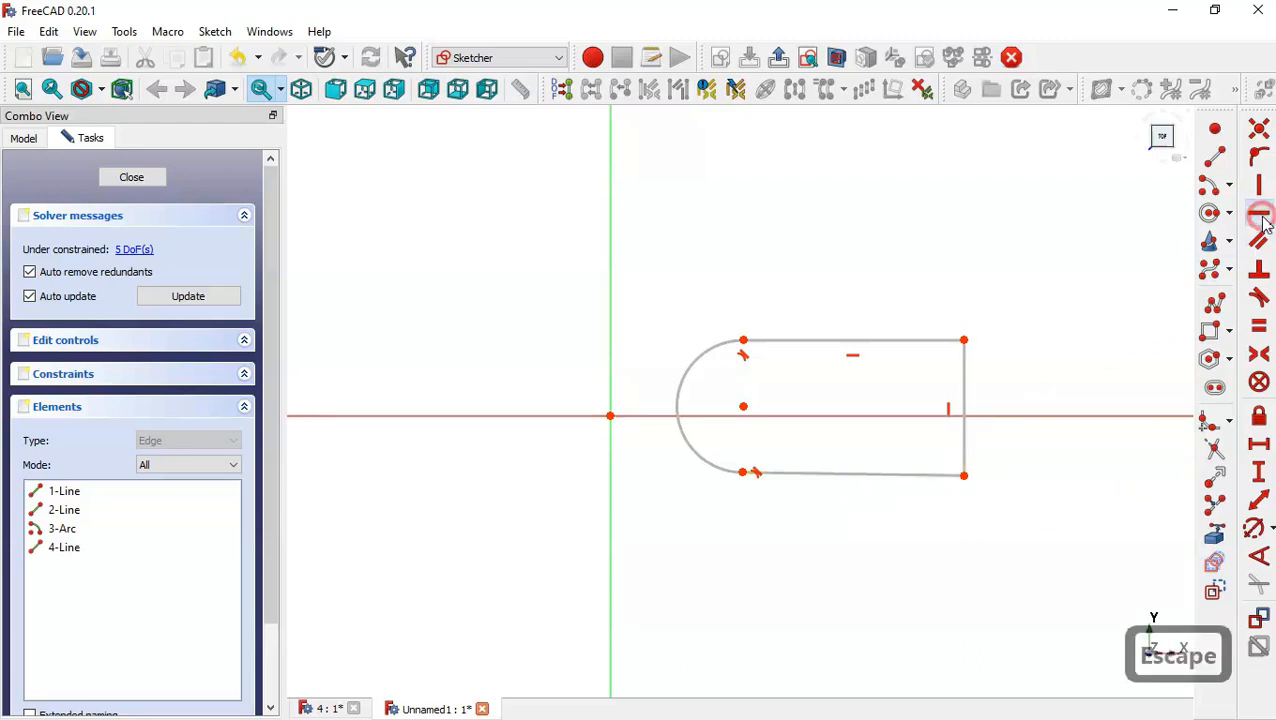
click(864, 472)
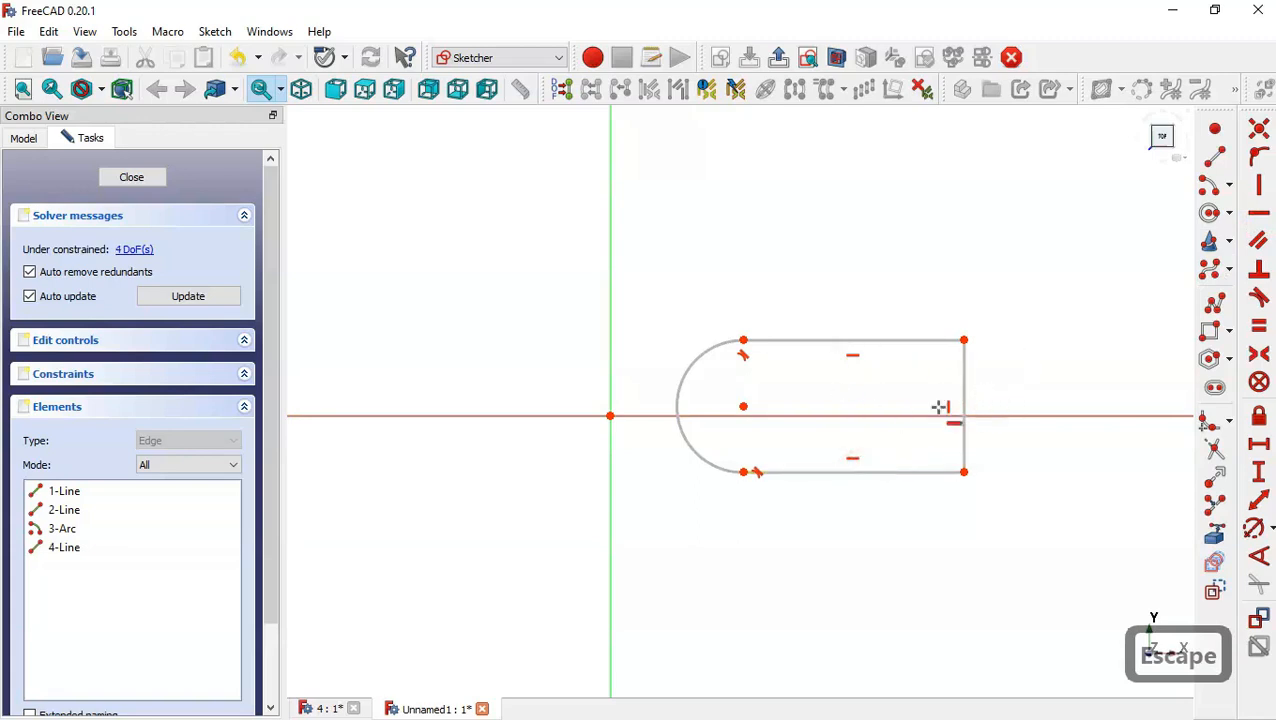
key(Escape)
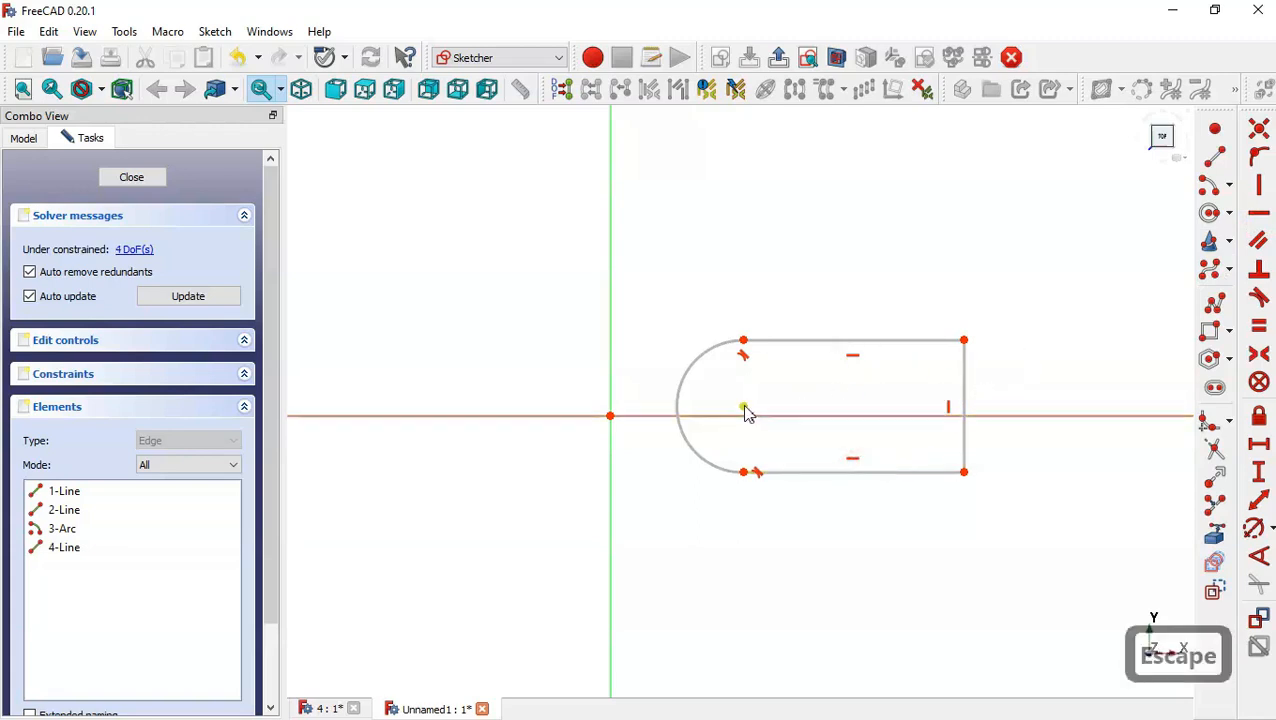
Step: Make the arc's centre point coincident with the sketch origin
click(744, 409)
click(612, 417)
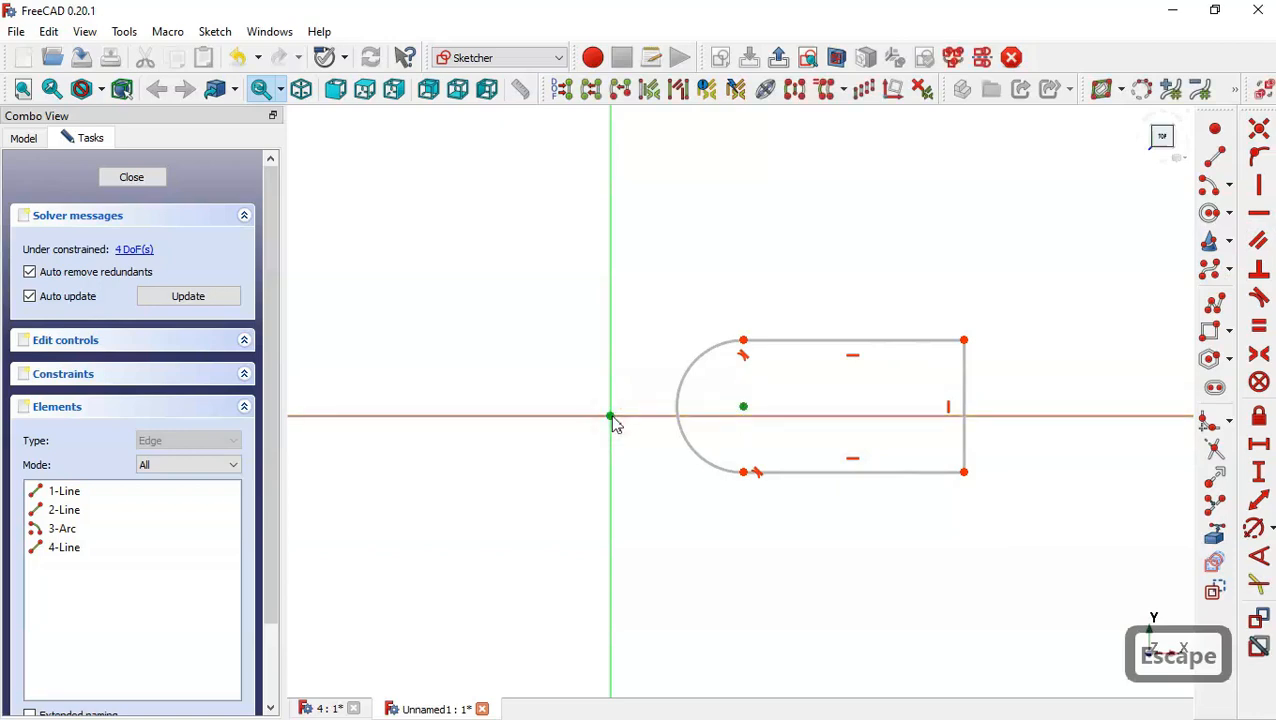
click(1259, 131)
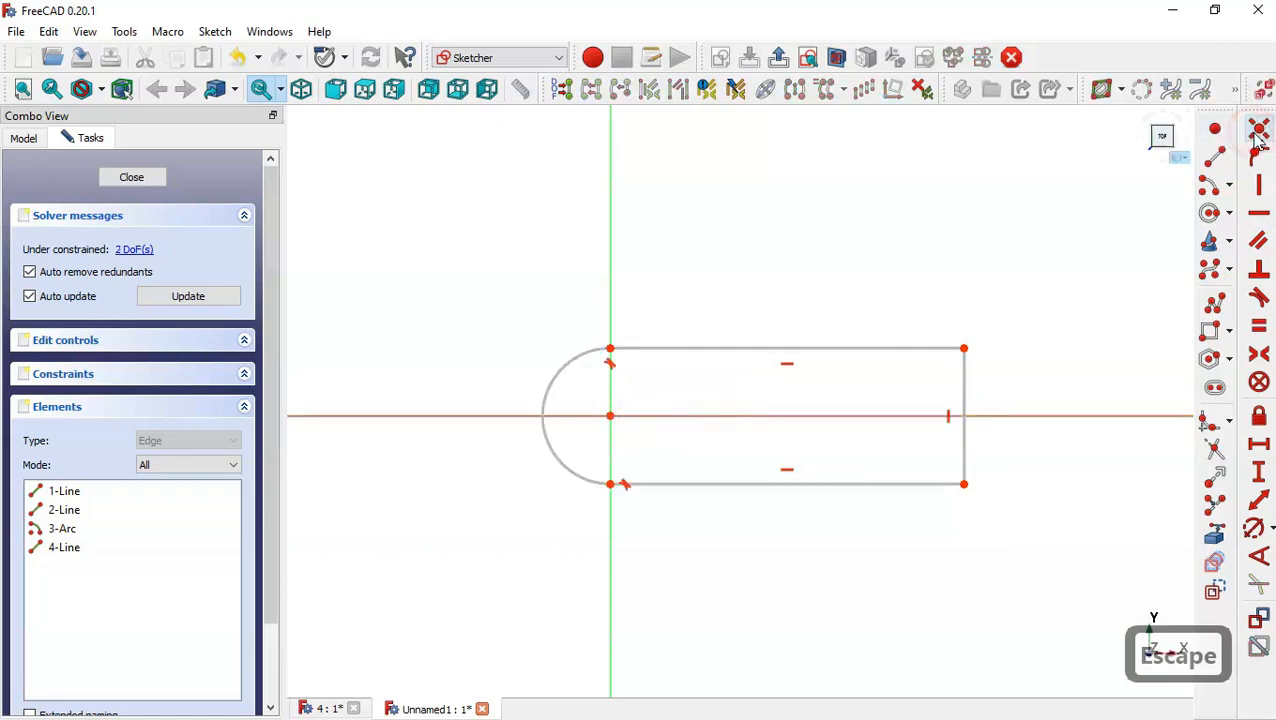
Step: Constrain the vertical end line of the profile to a length of 40 mm
click(1259, 471)
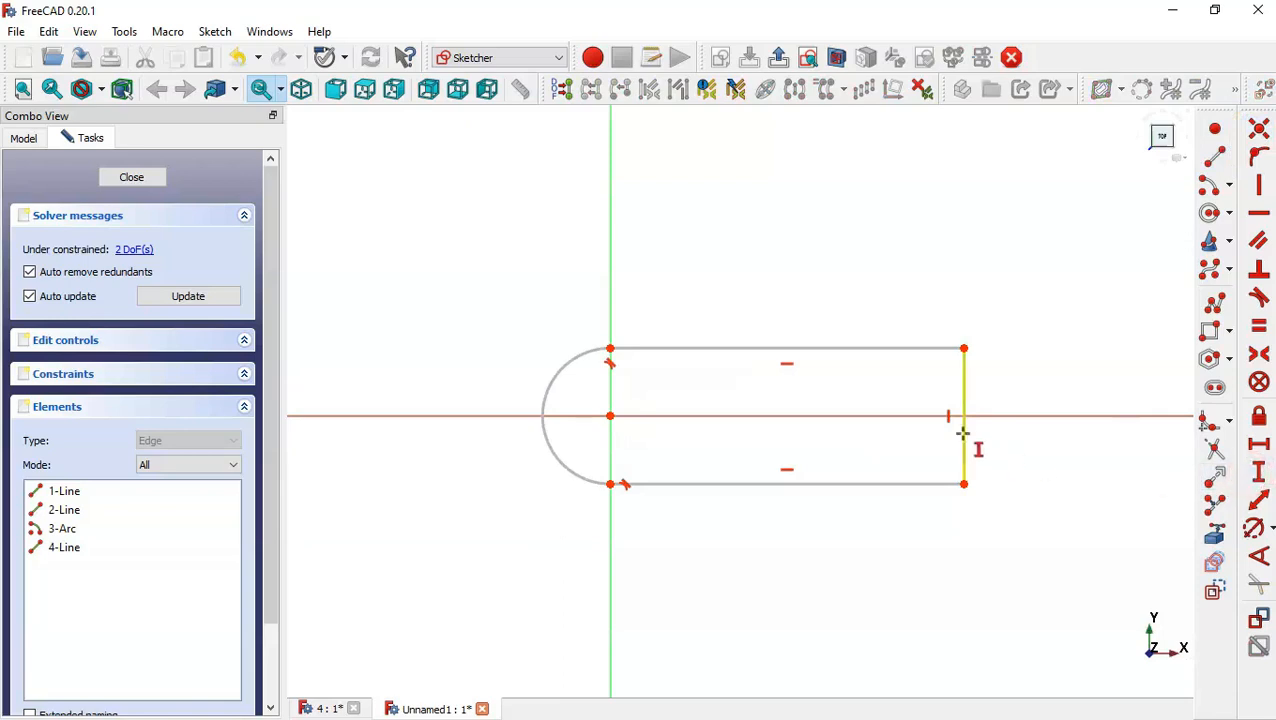
click(963, 376)
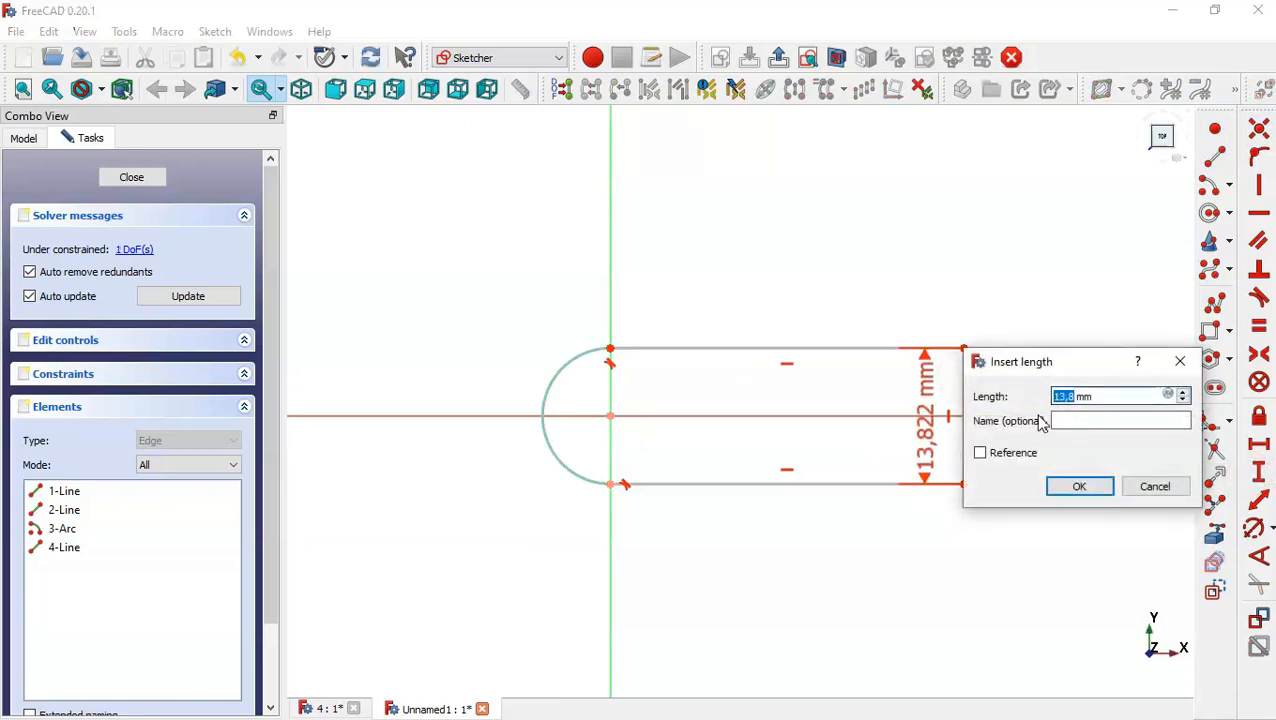
text(40)
key(Return)
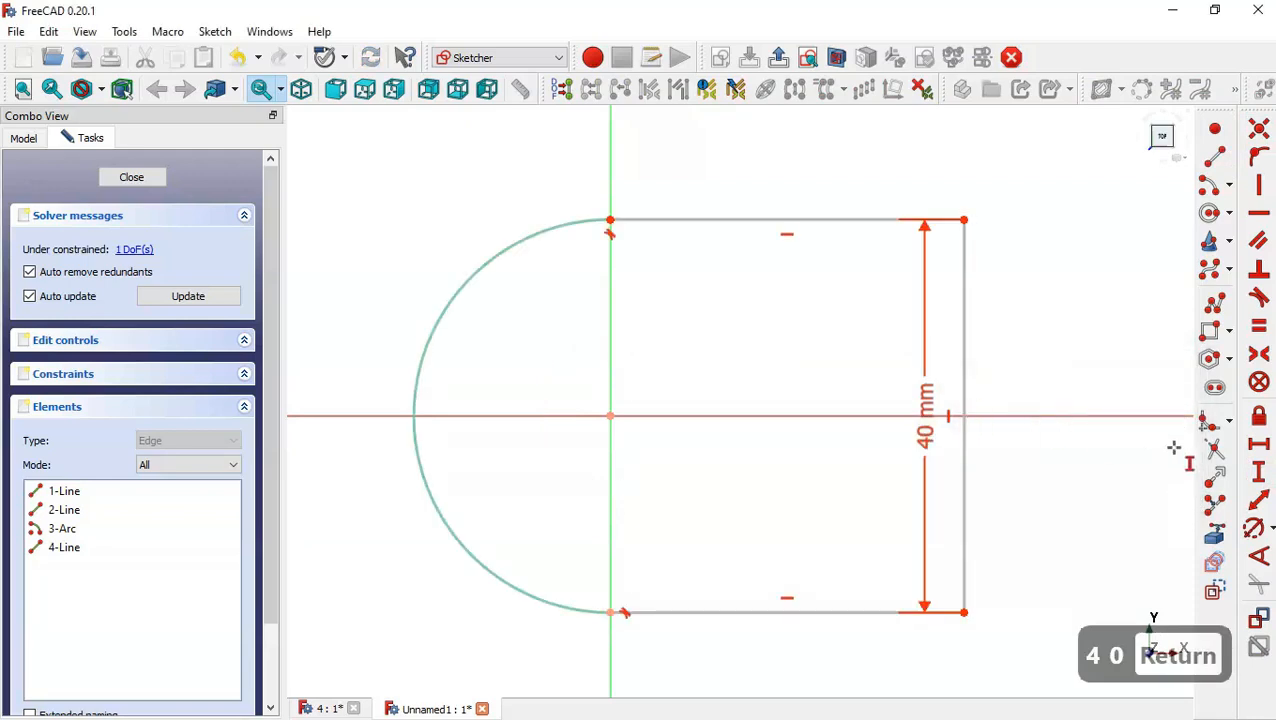
Step: Constrain the horizontal distance from the origin to the end line's upper corner to 60 mm and close the sketch
click(1259, 444)
click(609, 415)
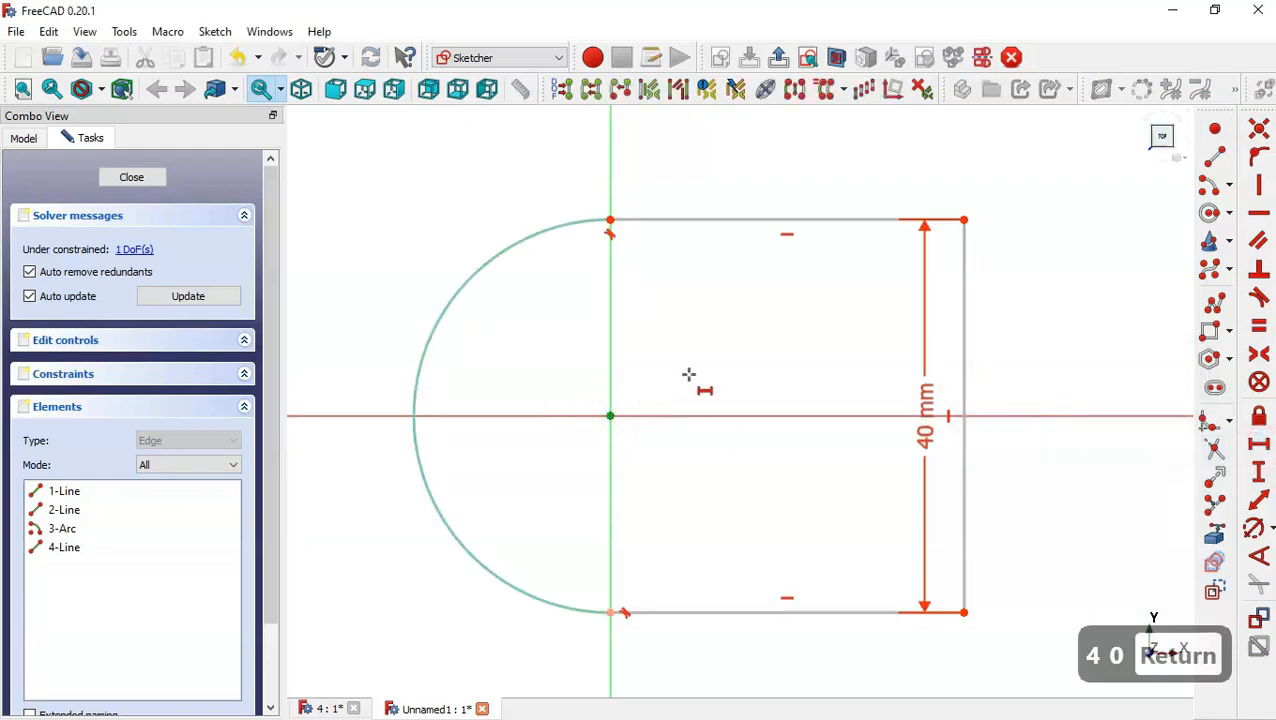
click(964, 218)
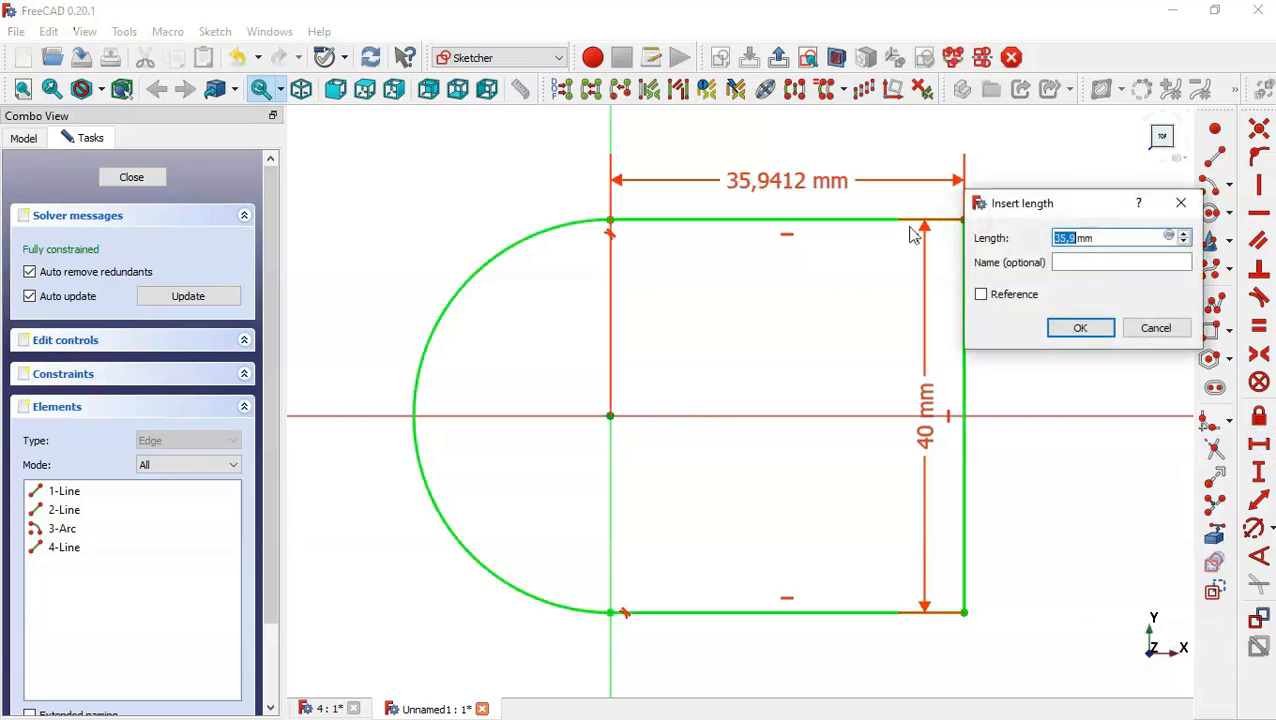
text(60)
key(Return)
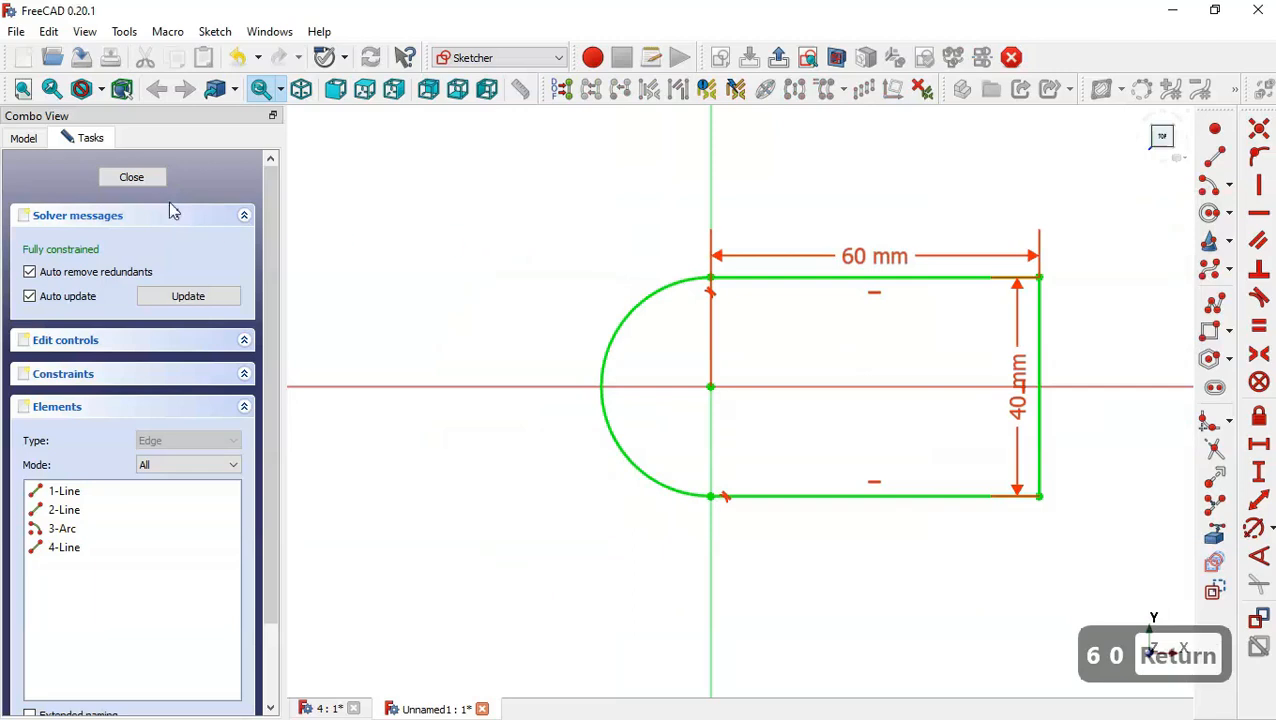
click(137, 179)
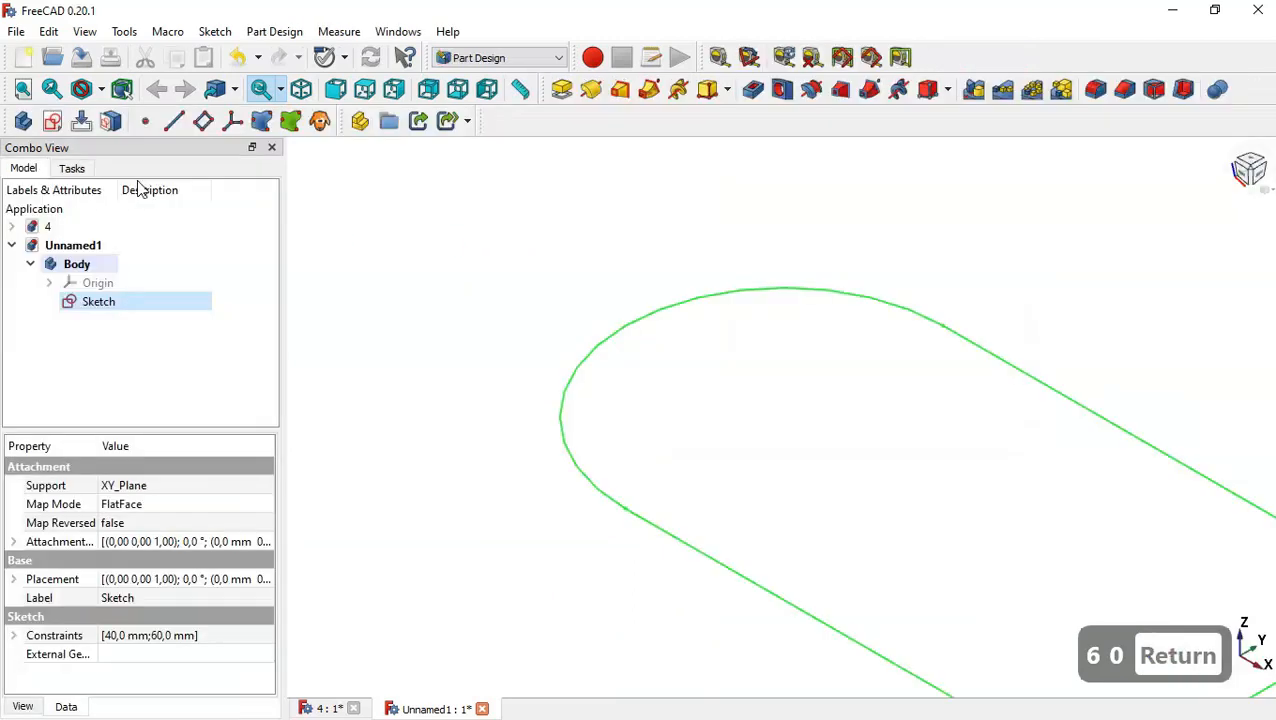
Step: Check the height in reference document 4 and pad the rounded sketch 25 mm, symmetric to its plane
click(487, 365)
key(Home)
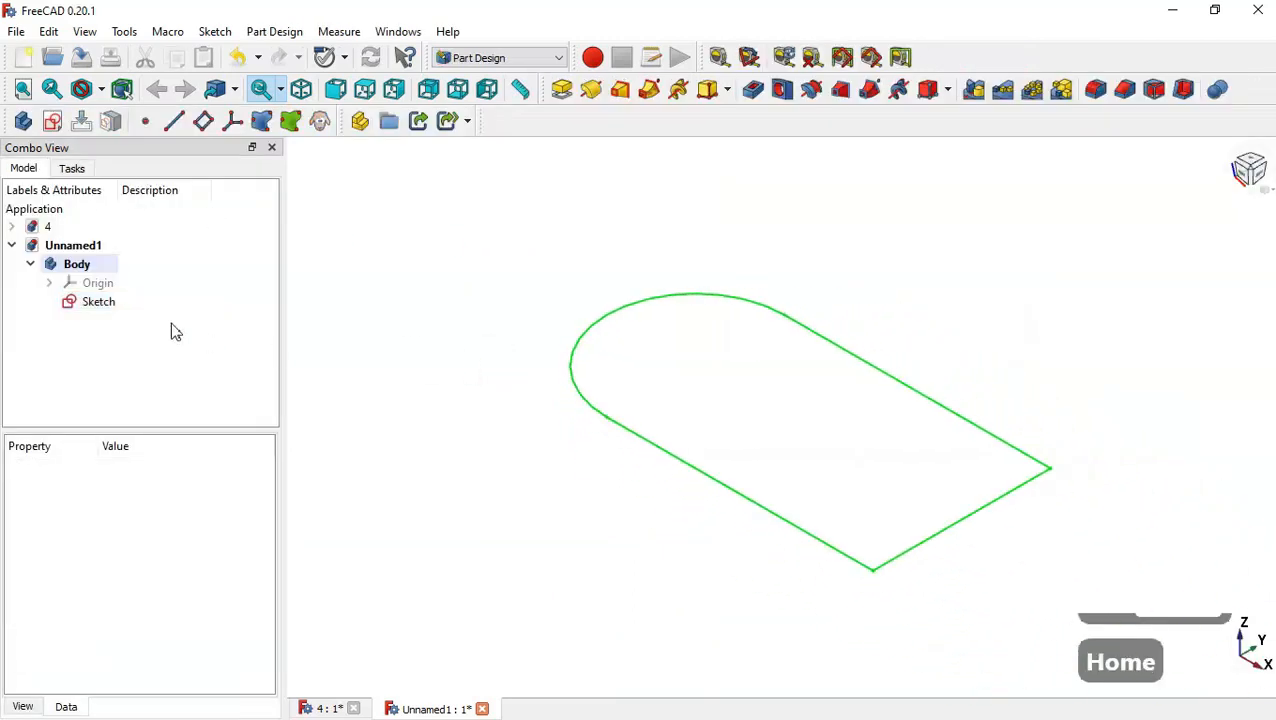
click(125, 303)
click(125, 303)
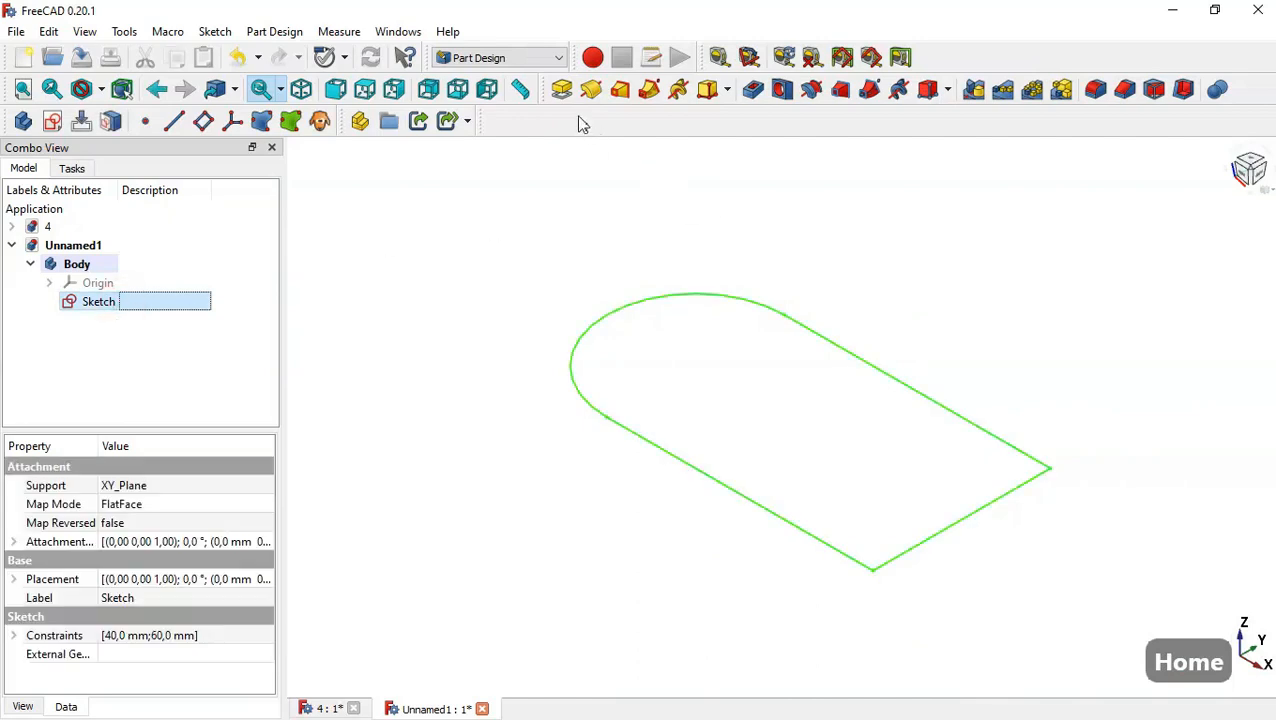
click(561, 91)
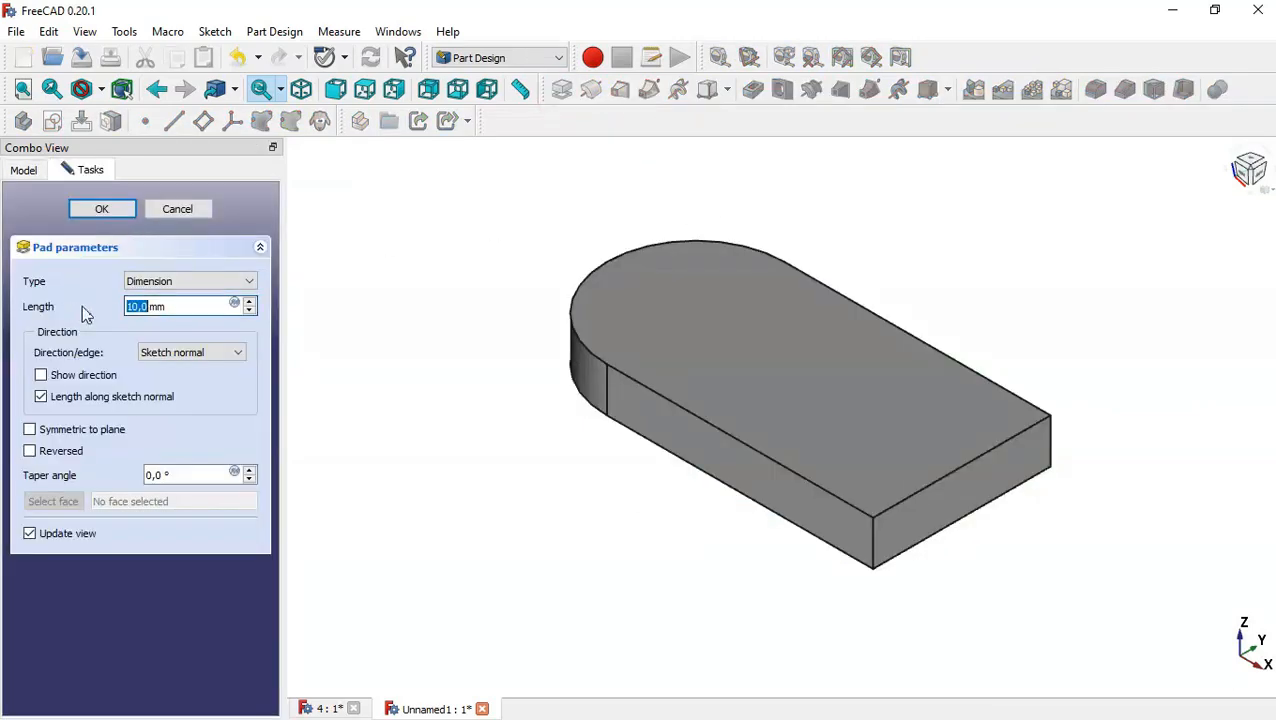
click(322, 708)
drag(1121, 533, 1047, 538)
scroll(1052, 545, up, 2)
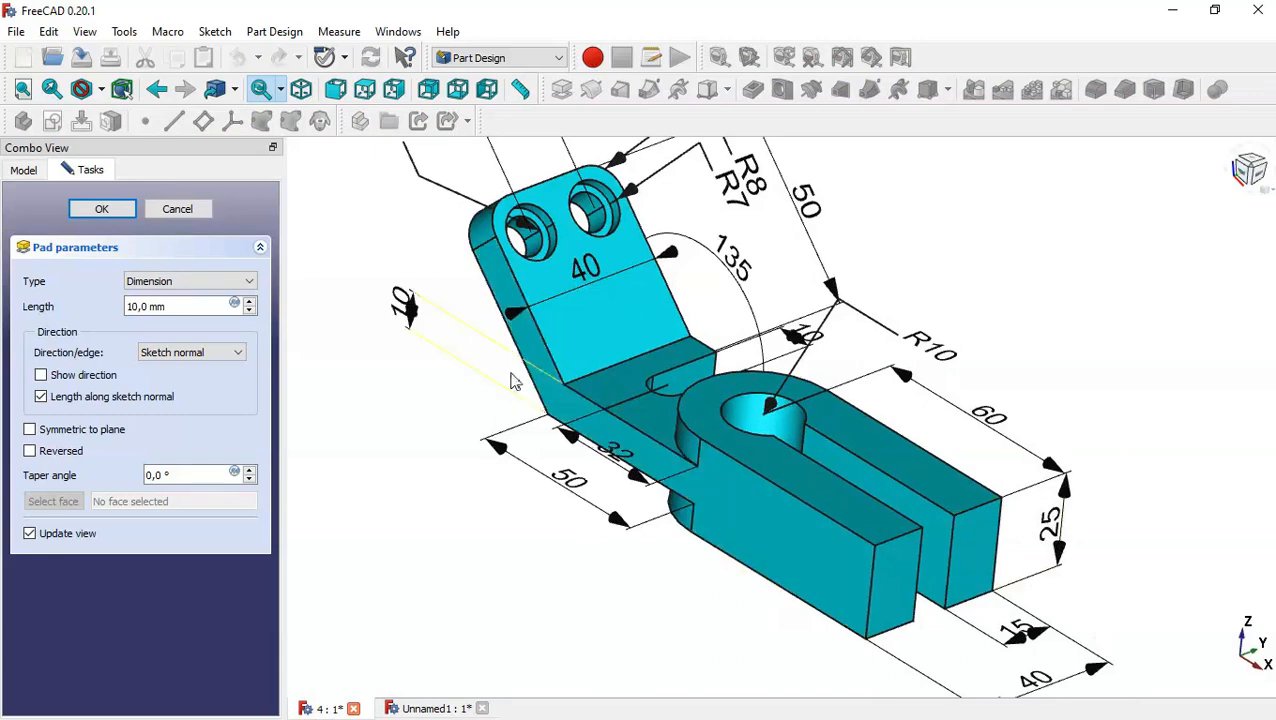
click(425, 709)
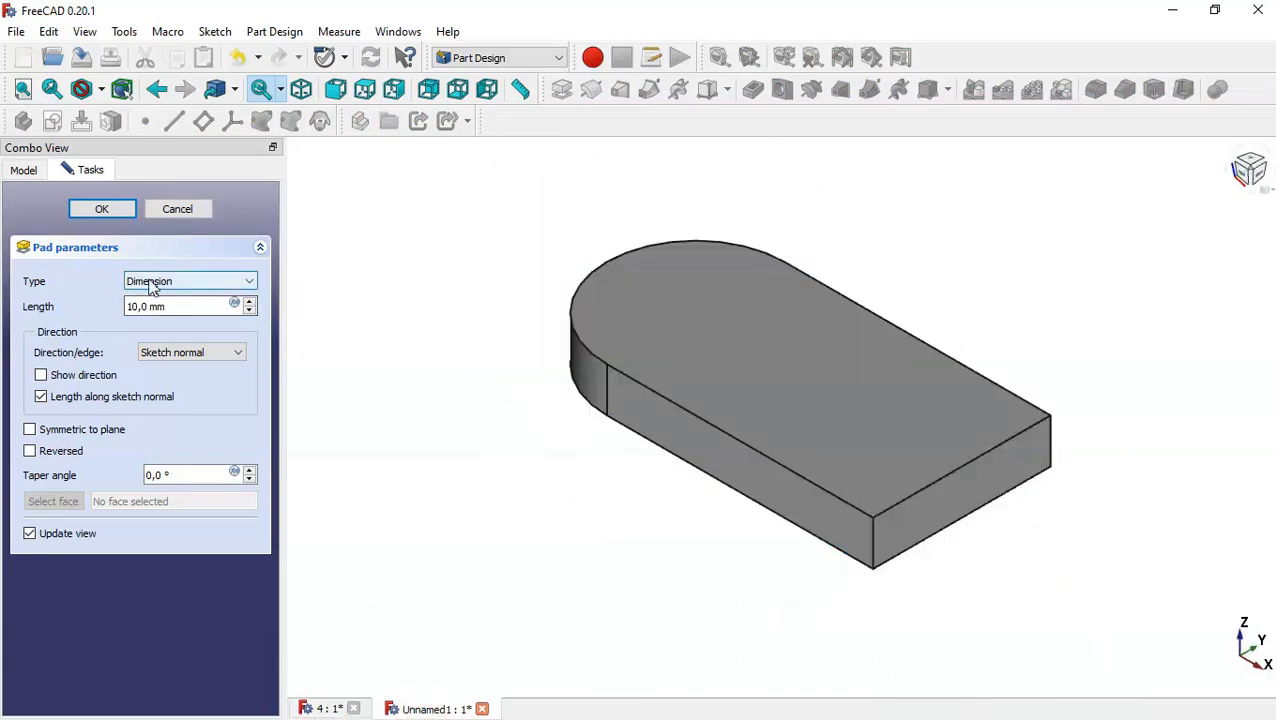
drag(180, 306, 78, 300)
text(25)
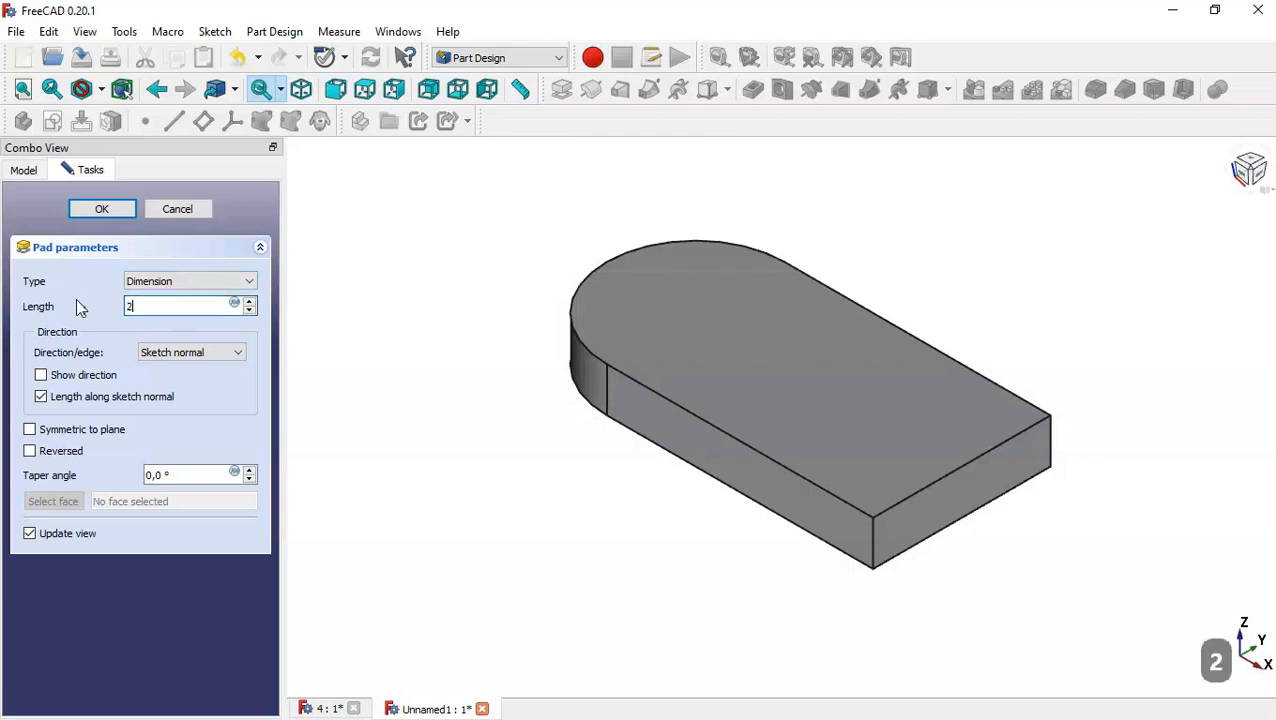
click(79, 432)
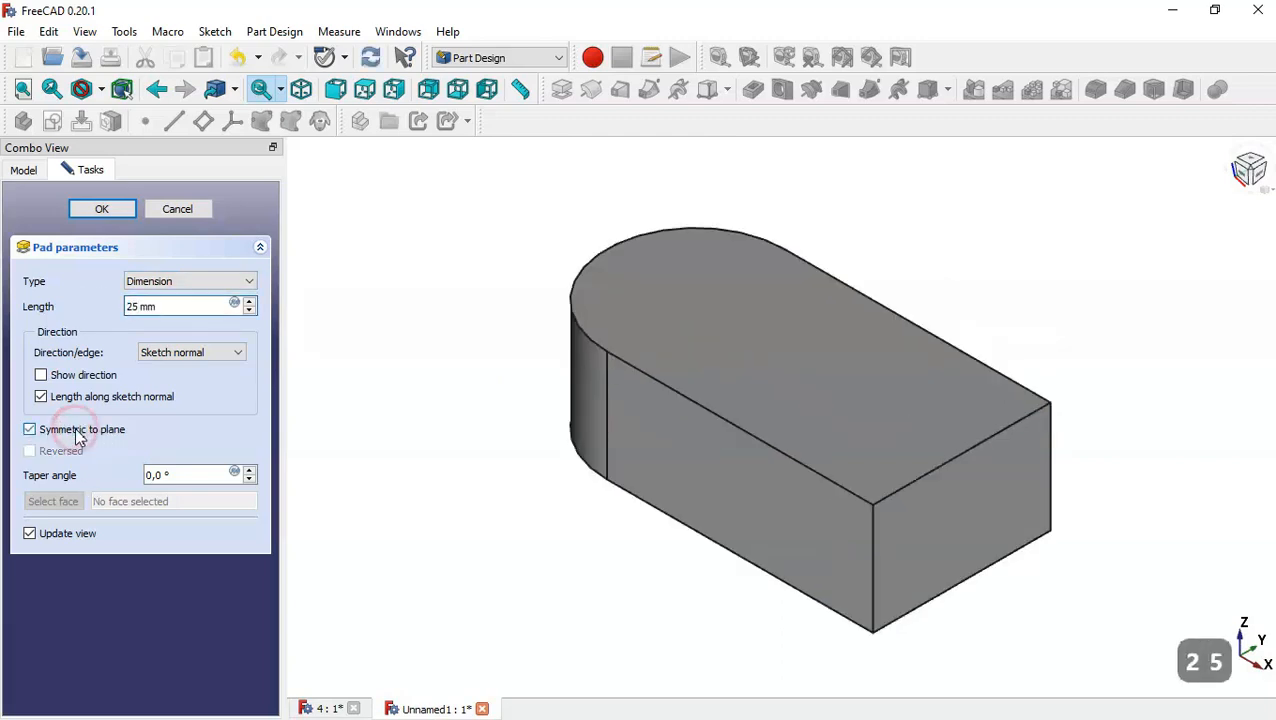
click(94, 208)
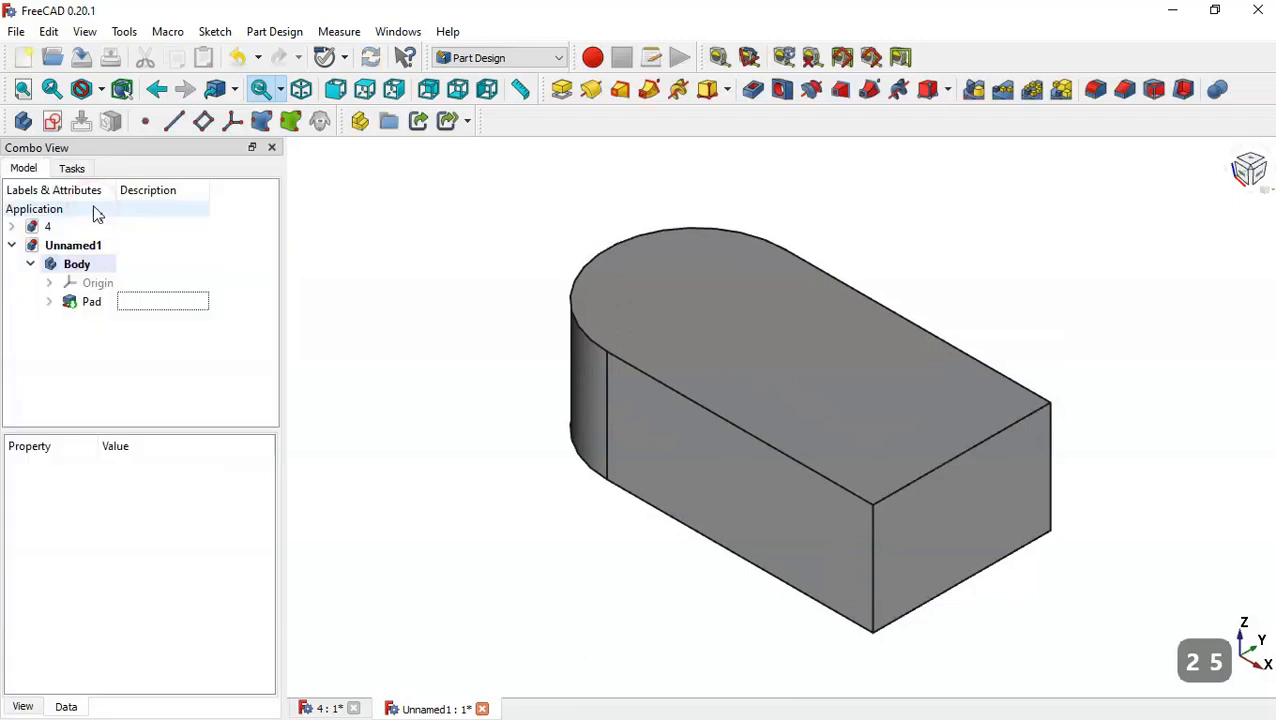
Step: Start a second sketch in the body on the XY plane through the padded block
click(52, 121)
scroll(790, 488, down, 4)
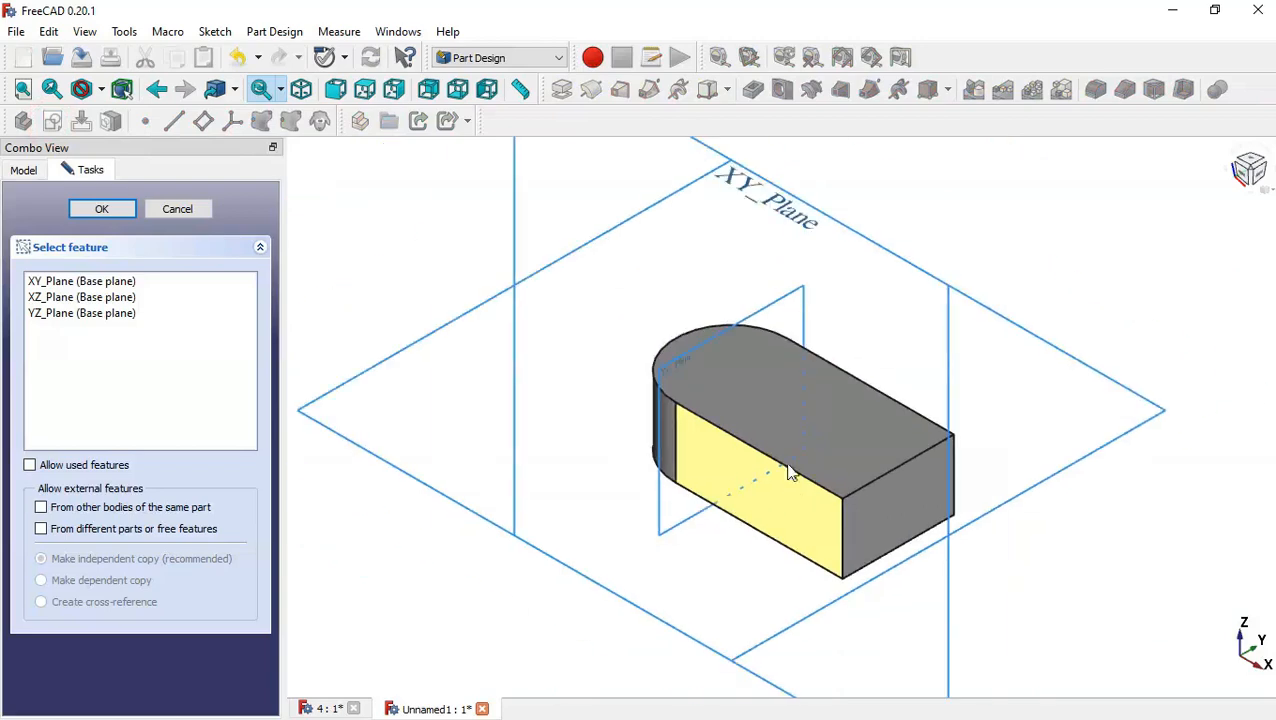
click(771, 210)
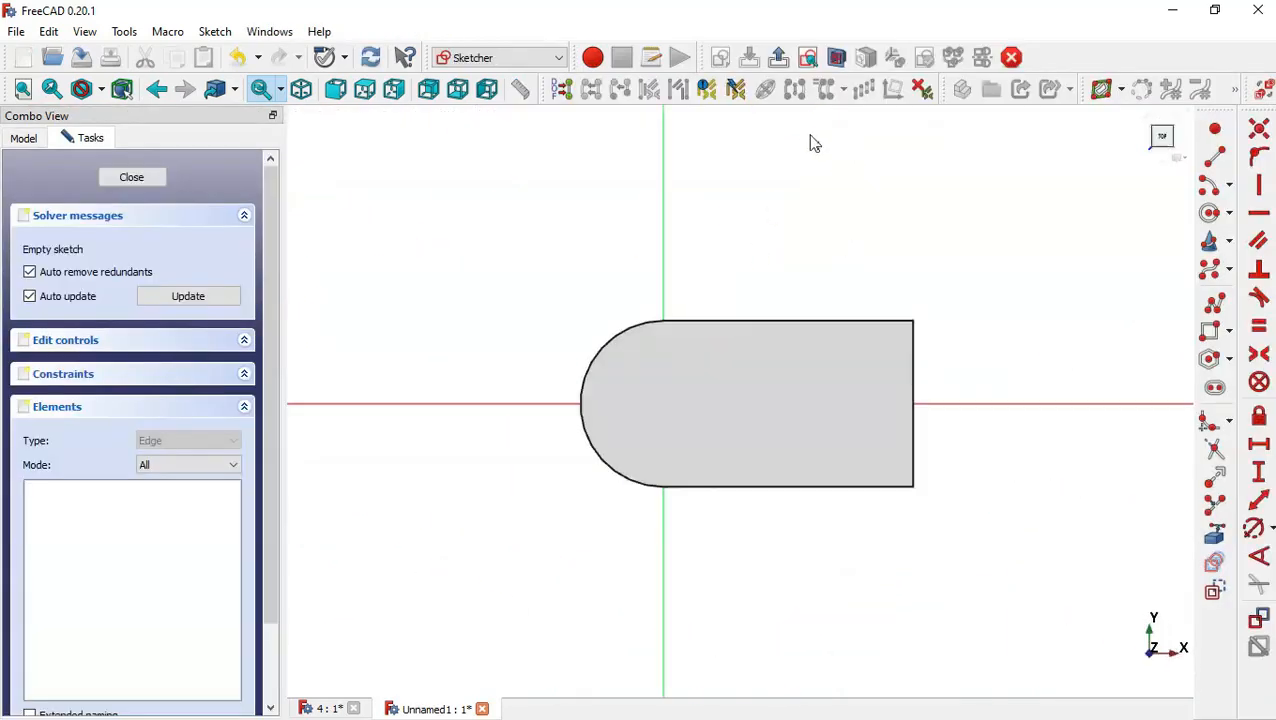
Step: Section the view at the sketch plane and draw a centered rectangle, about 97 by 37 mm, from the negative horizontal axis with a corner on the vertical axis
click(838, 58)
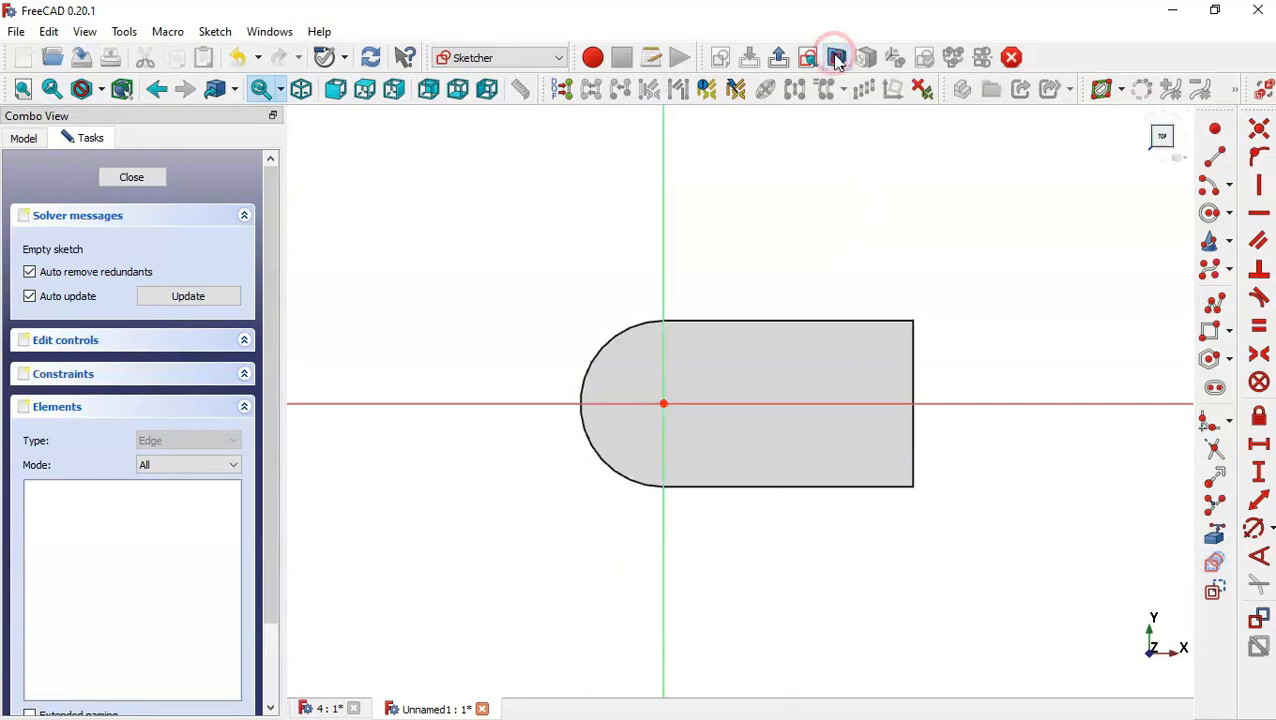
click(1230, 339)
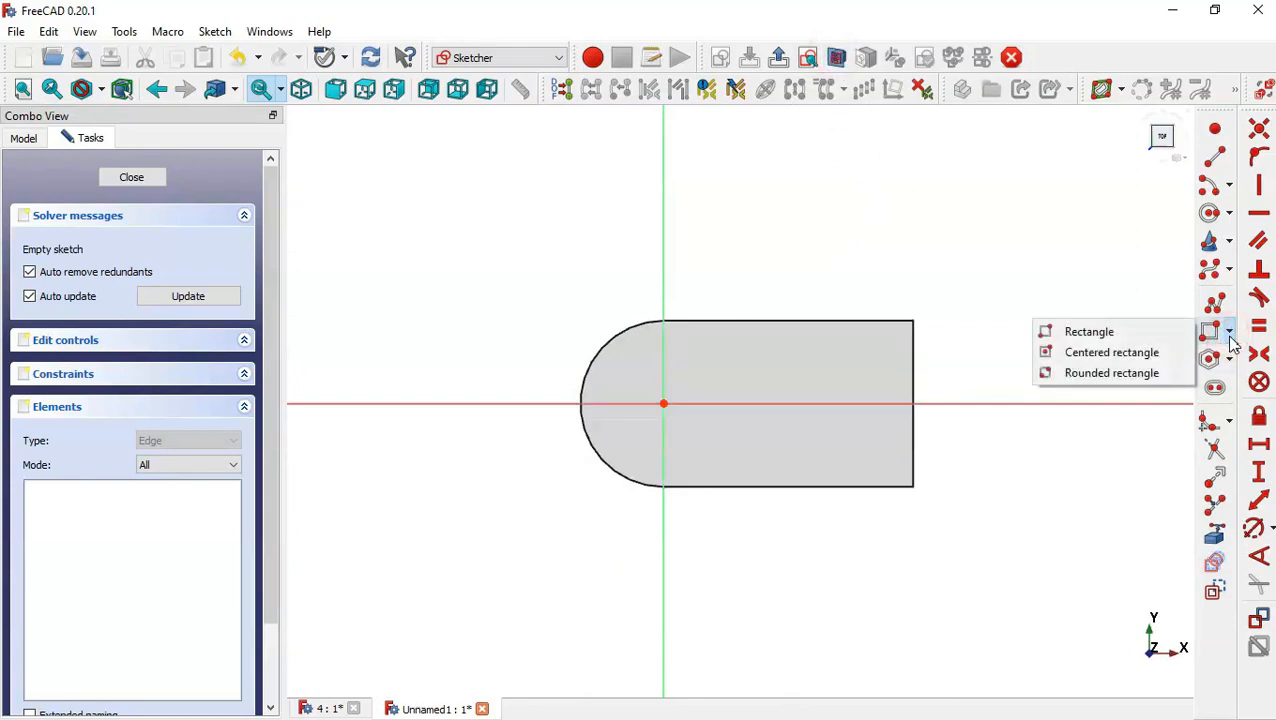
click(1122, 356)
scroll(860, 412, down, 4)
scroll(703, 408, up, 2)
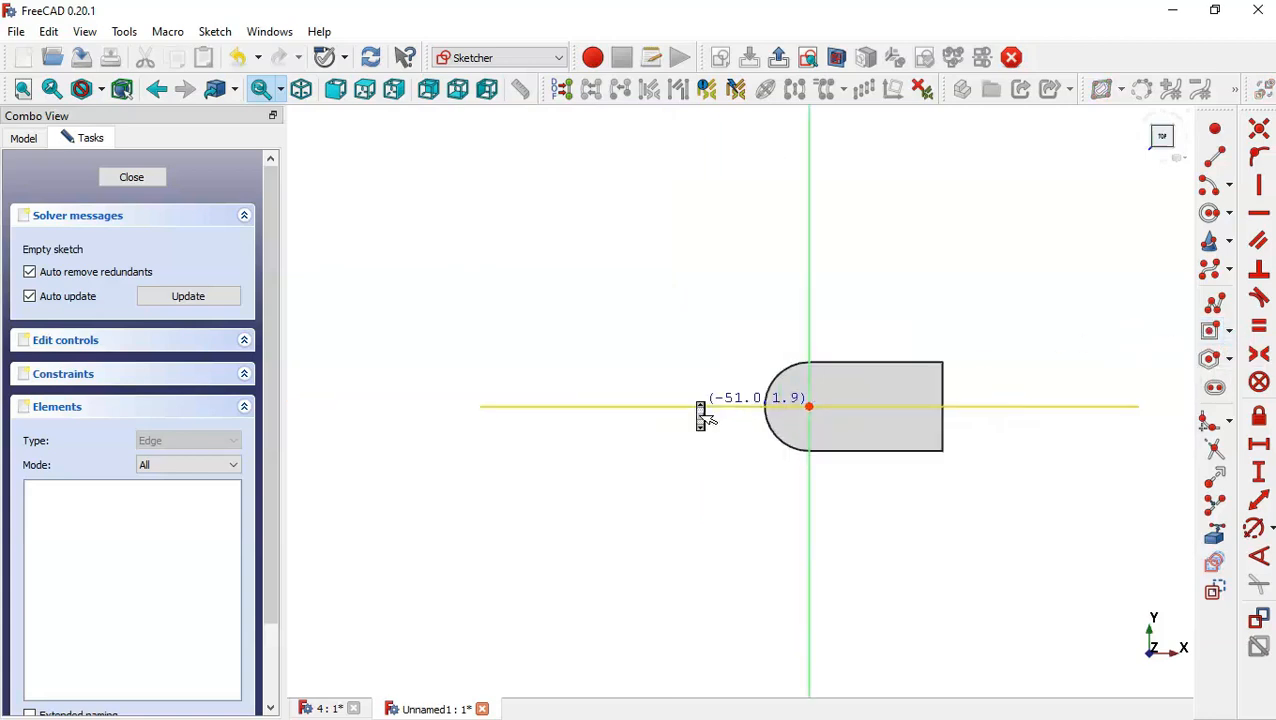
scroll(701, 408, up, 2)
click(703, 408)
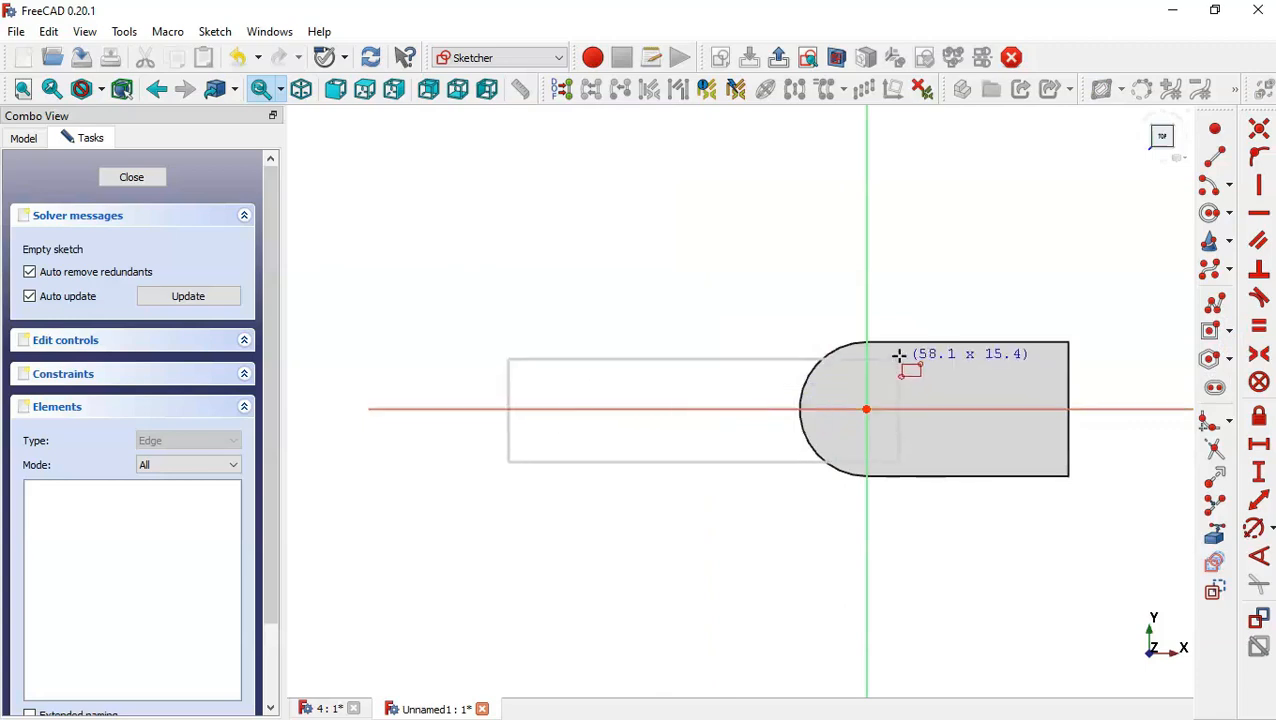
click(866, 346)
key(Escape)
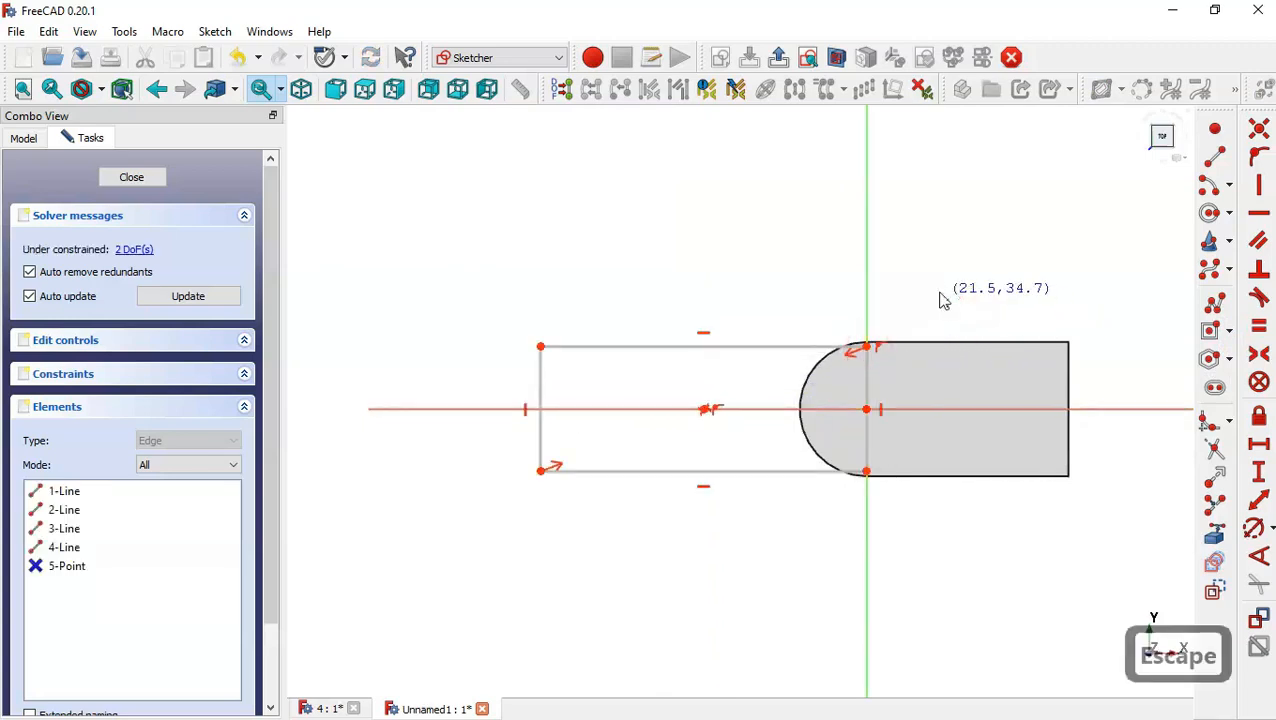
Step: Constrain the rectangle's vertical edge on the vertical axis to a length of 40 mm
click(1259, 471)
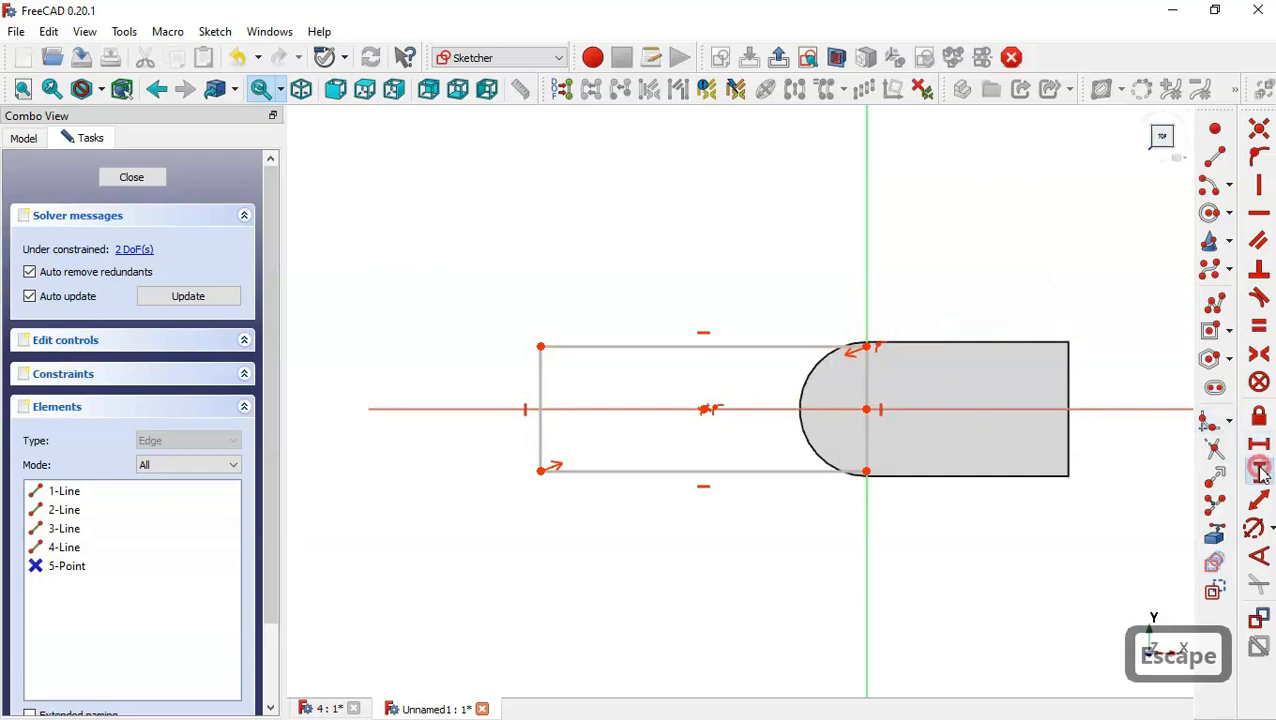
click(864, 375)
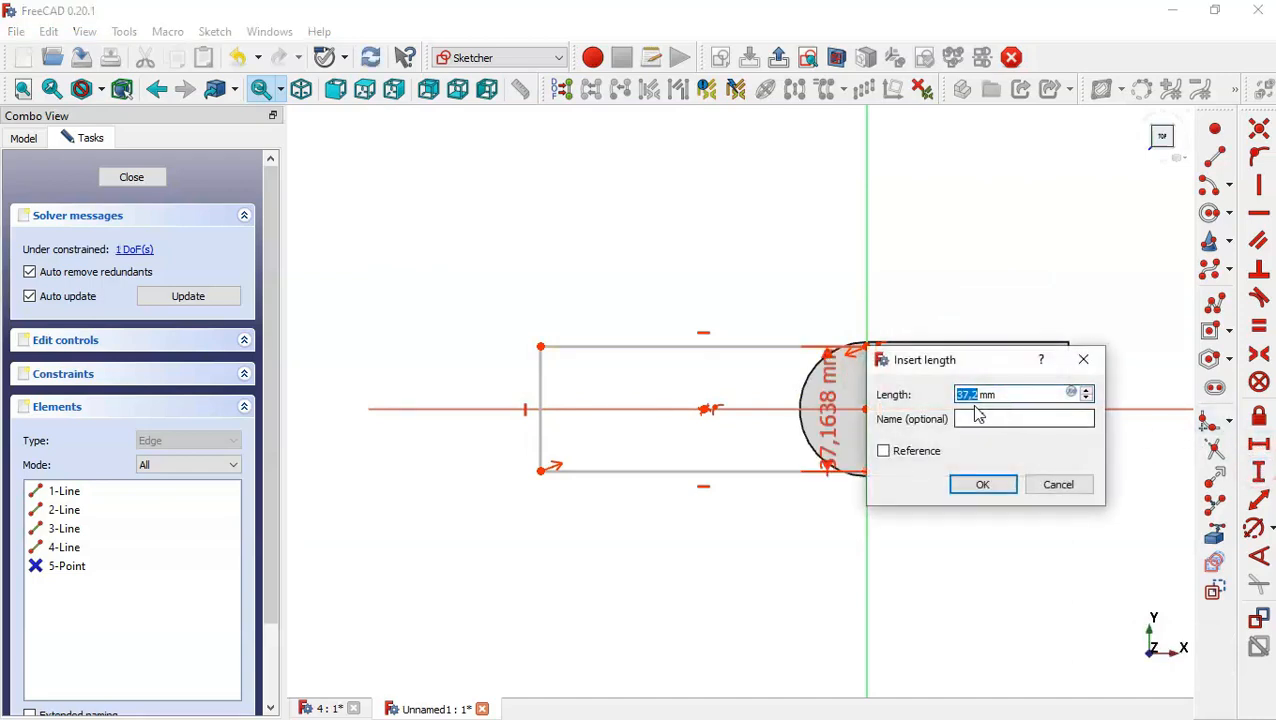
text(40)
key(Return)
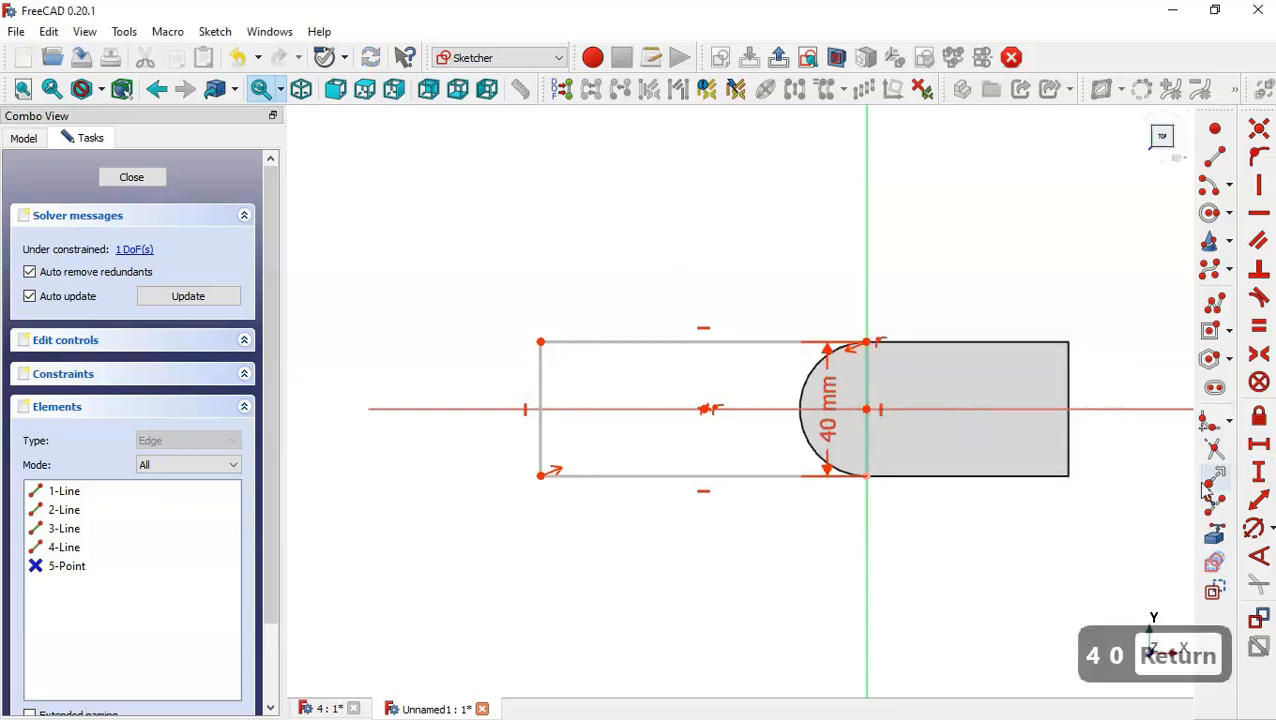
Step: Constrain the rectangle's upper horizontal edge to a length of 50 mm and close the sketch
click(1258, 444)
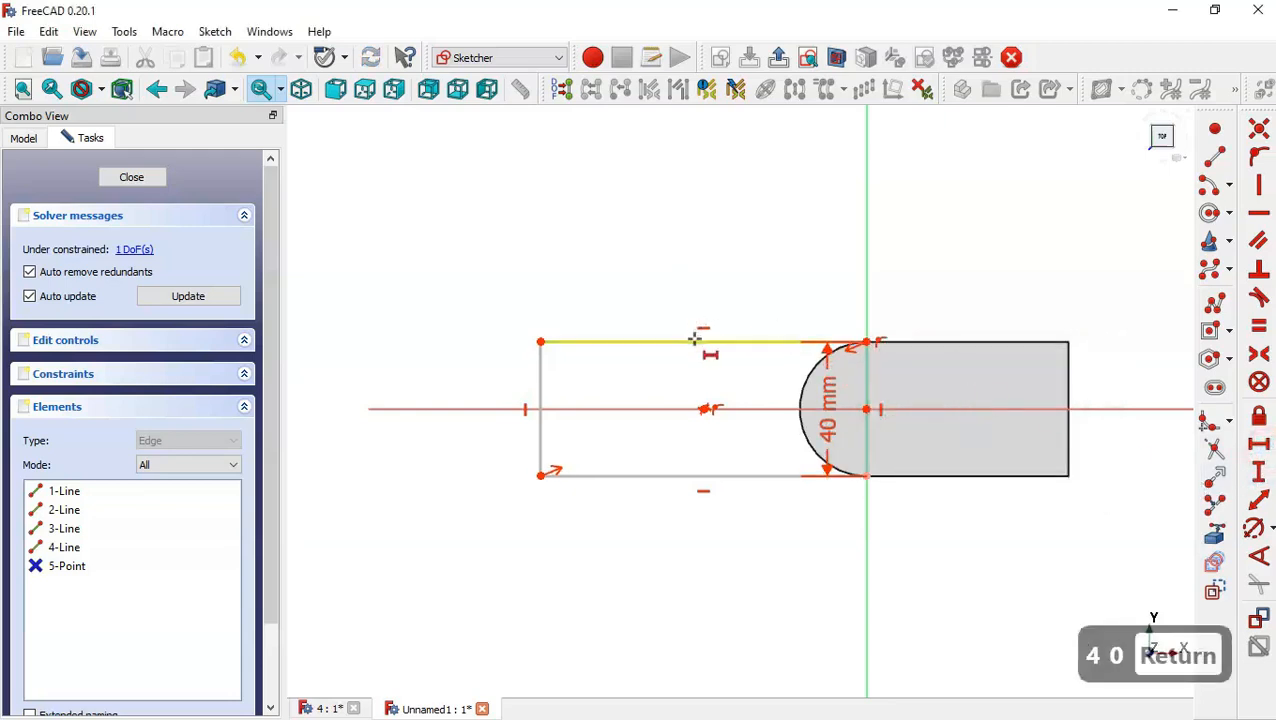
click(694, 341)
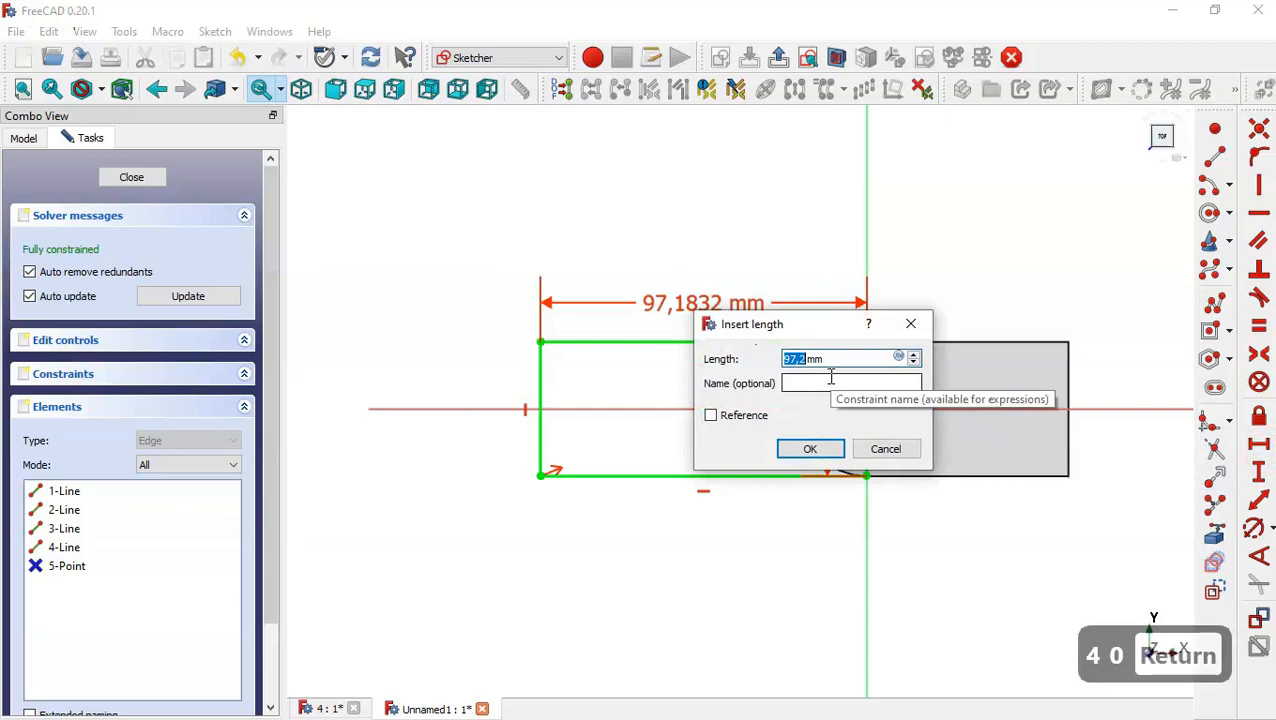
text(50)
key(Return)
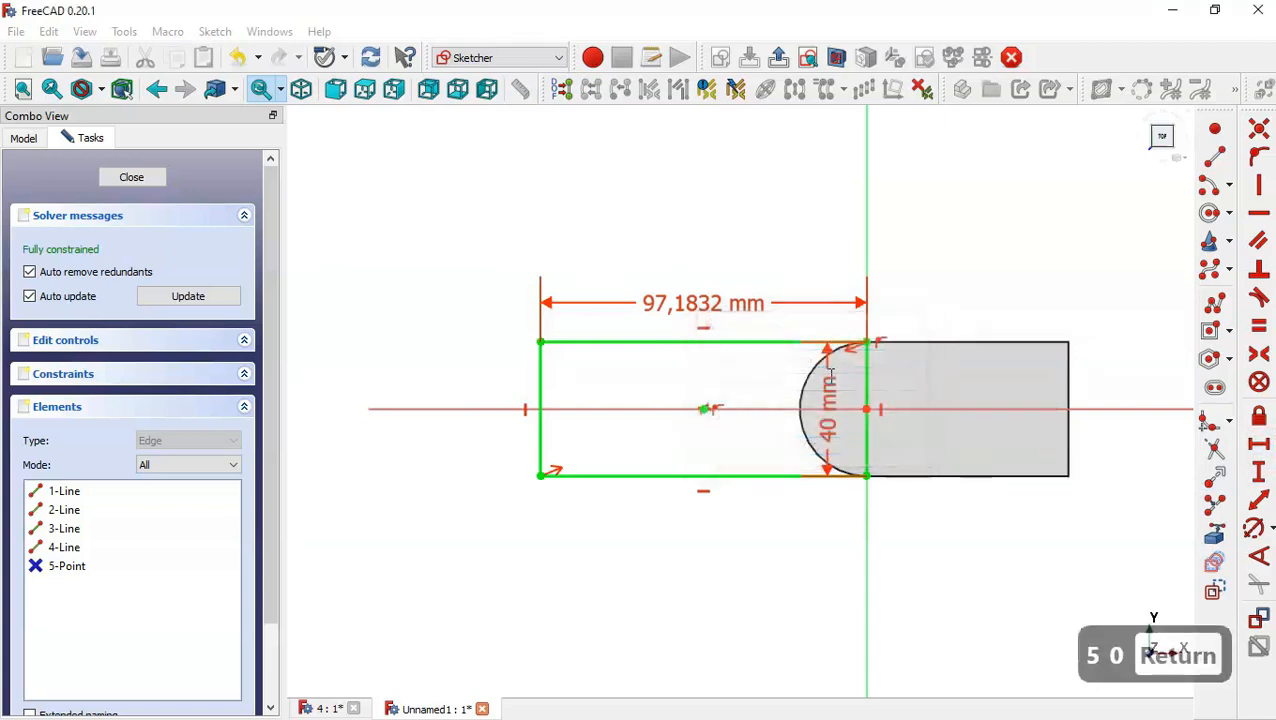
click(131, 177)
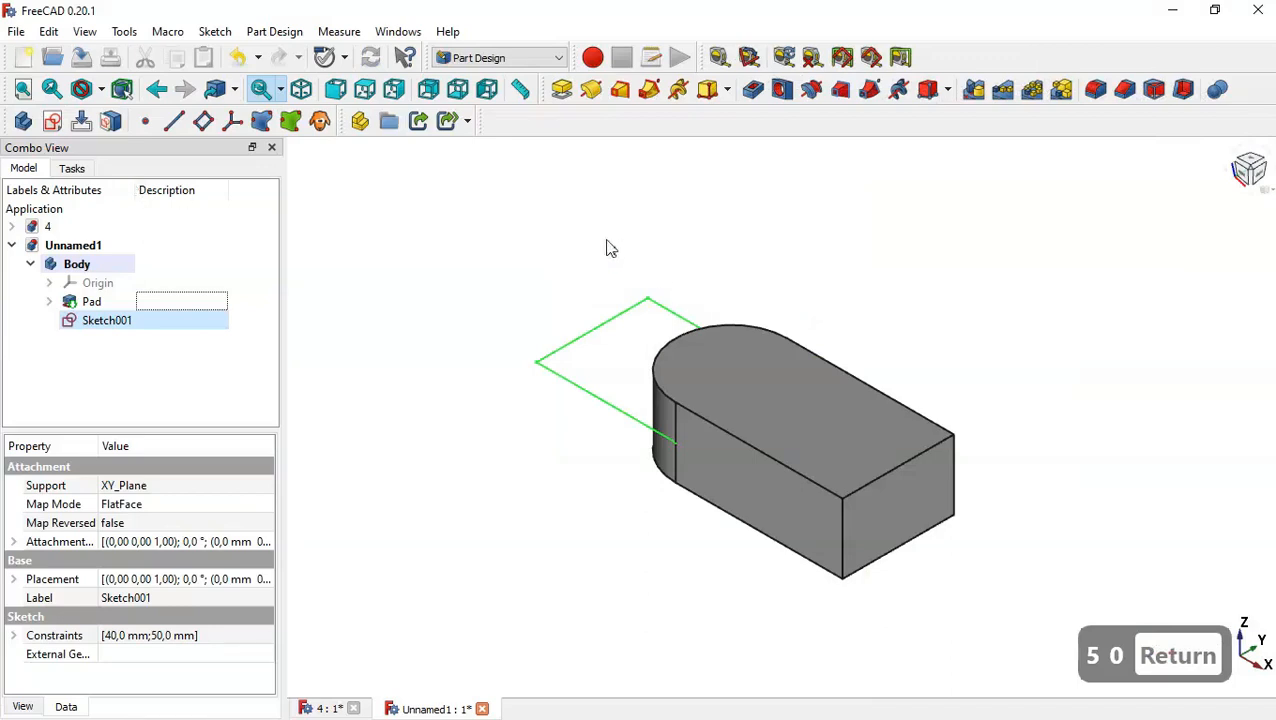
Step: Pad the rectangle sketch 10 mm, symmetric to its plane
click(561, 90)
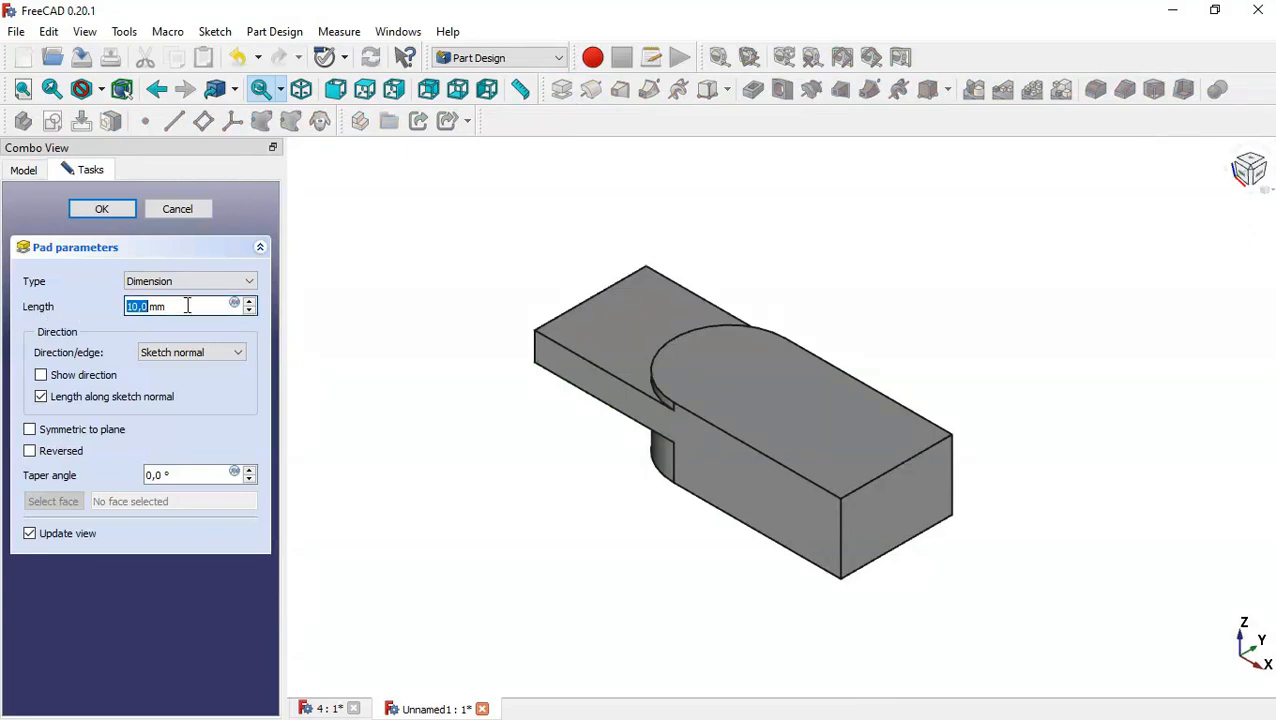
click(72, 436)
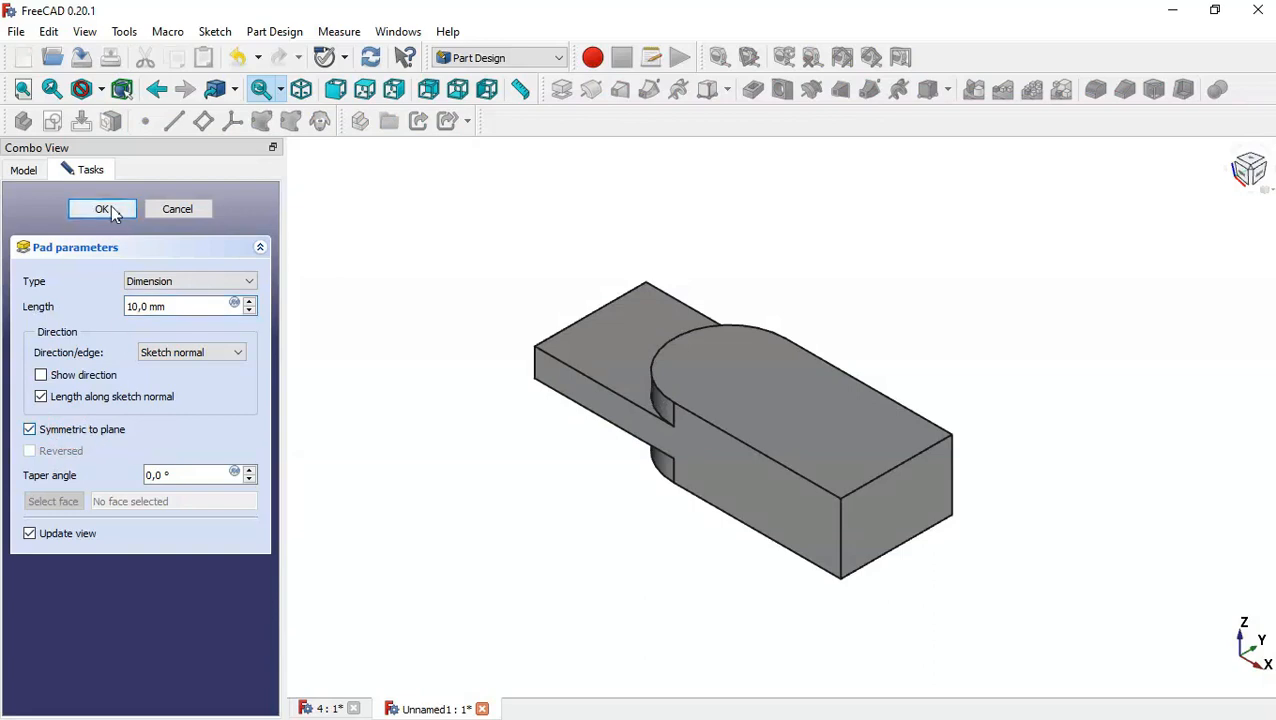
click(102, 209)
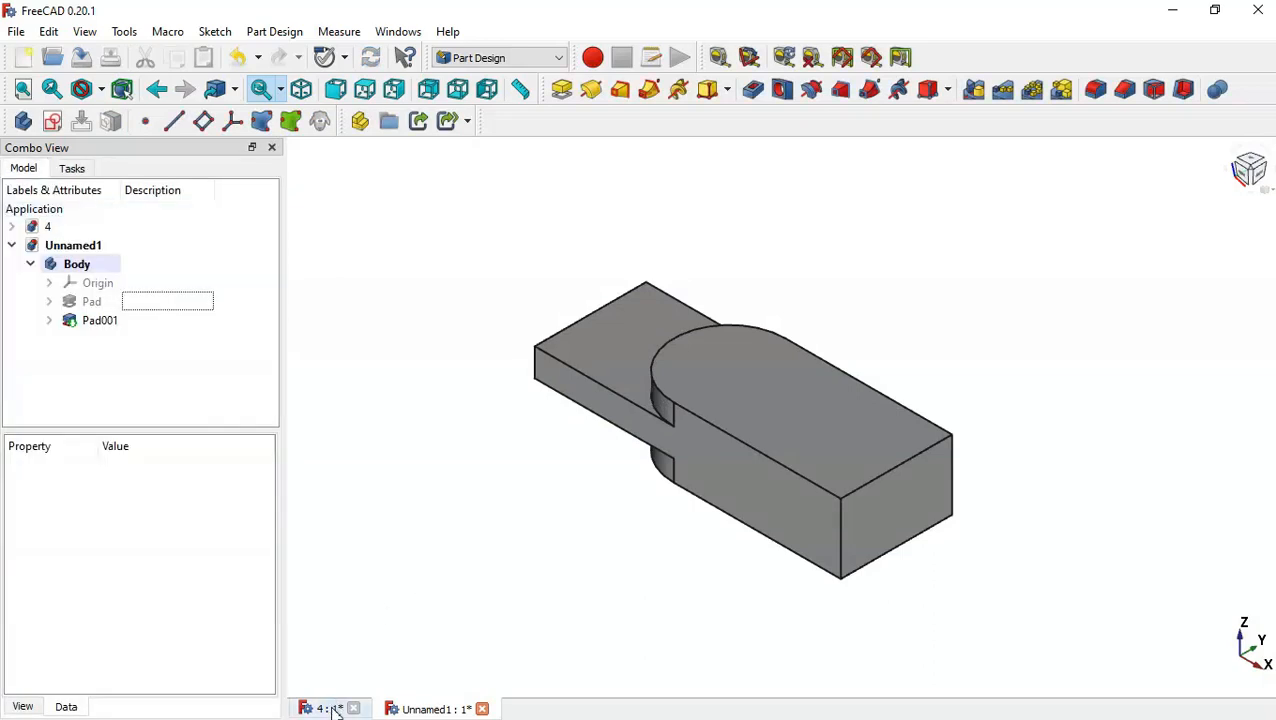
Step: Check the fork slot dimensions in reference document 4 and start a sketch on the rounded block's upper face
click(333, 709)
scroll(745, 595, up, 3)
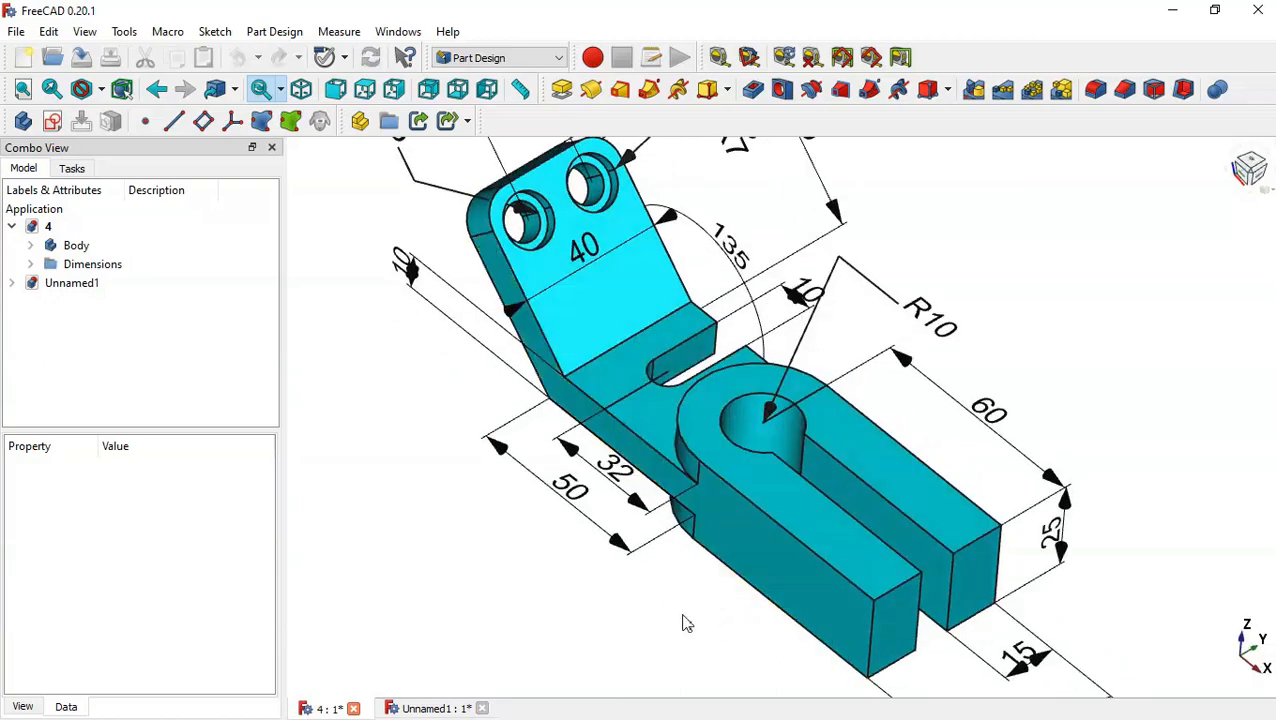
middle_drag(710, 628, 774, 627)
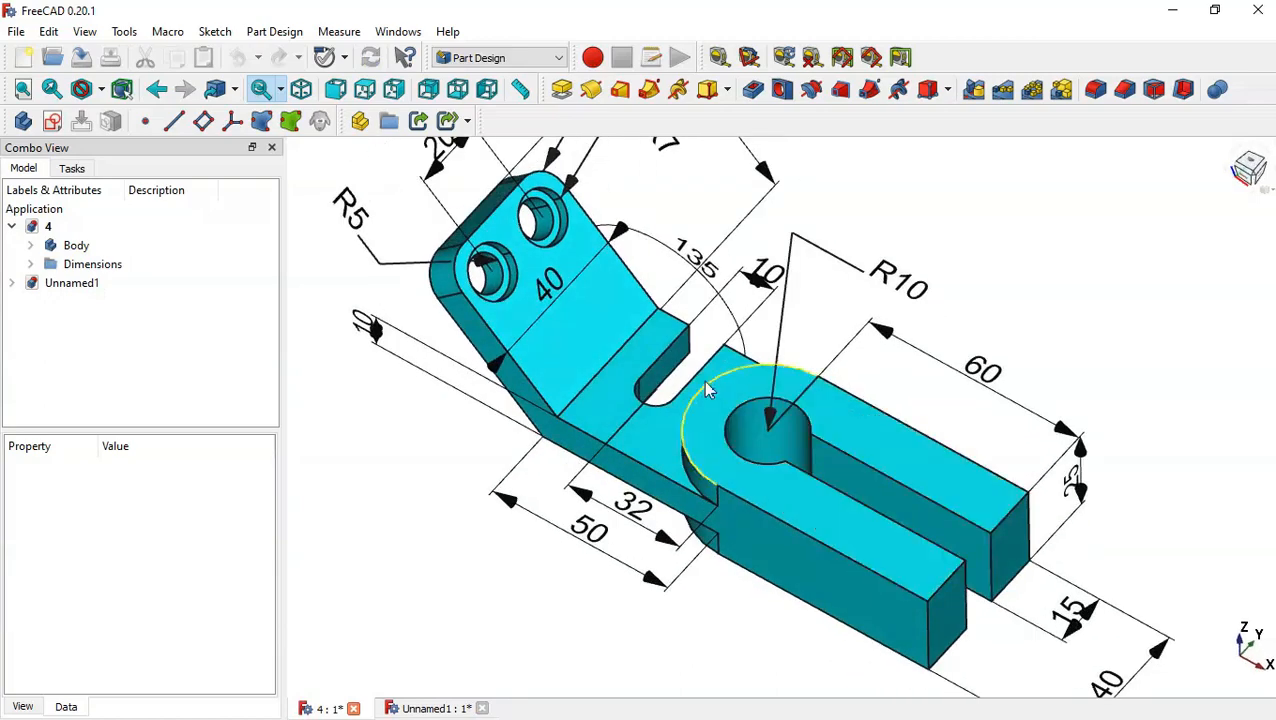
click(430, 708)
click(785, 389)
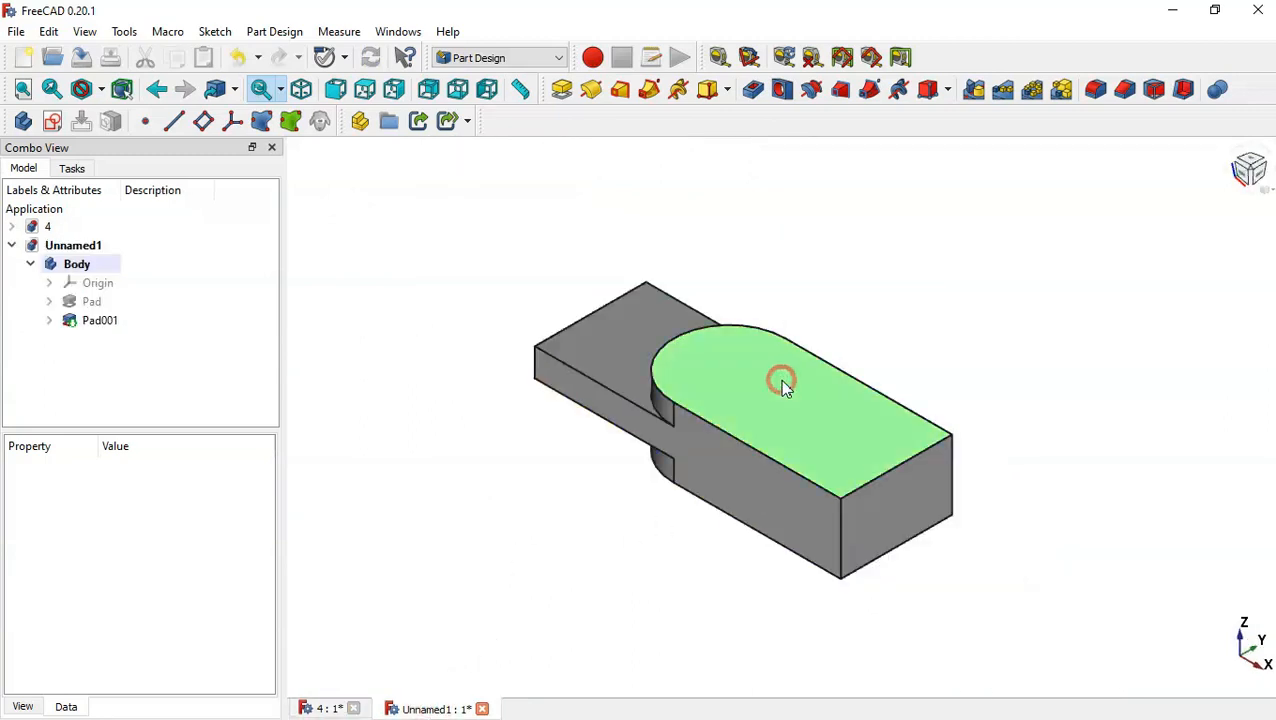
click(52, 122)
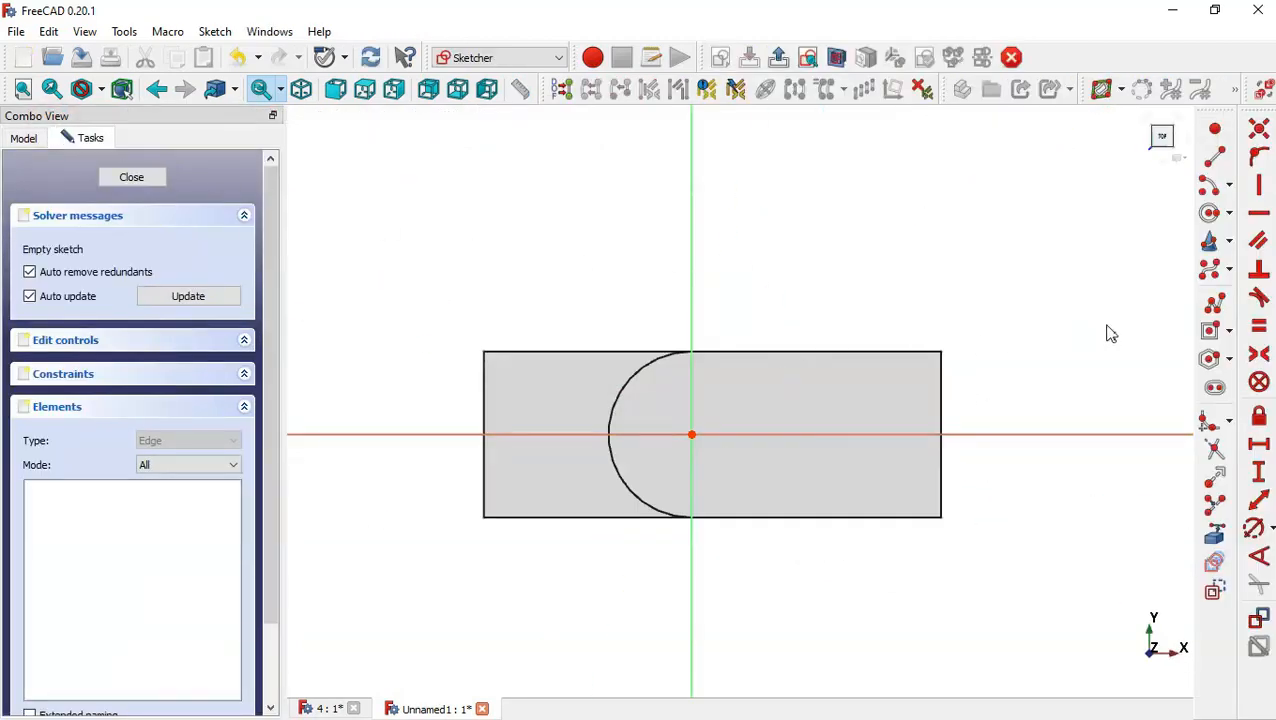
Step: Draw a centered rectangle, about 61 by 18 mm, on the horizontal axis, extending slightly past the block's square end
click(1210, 333)
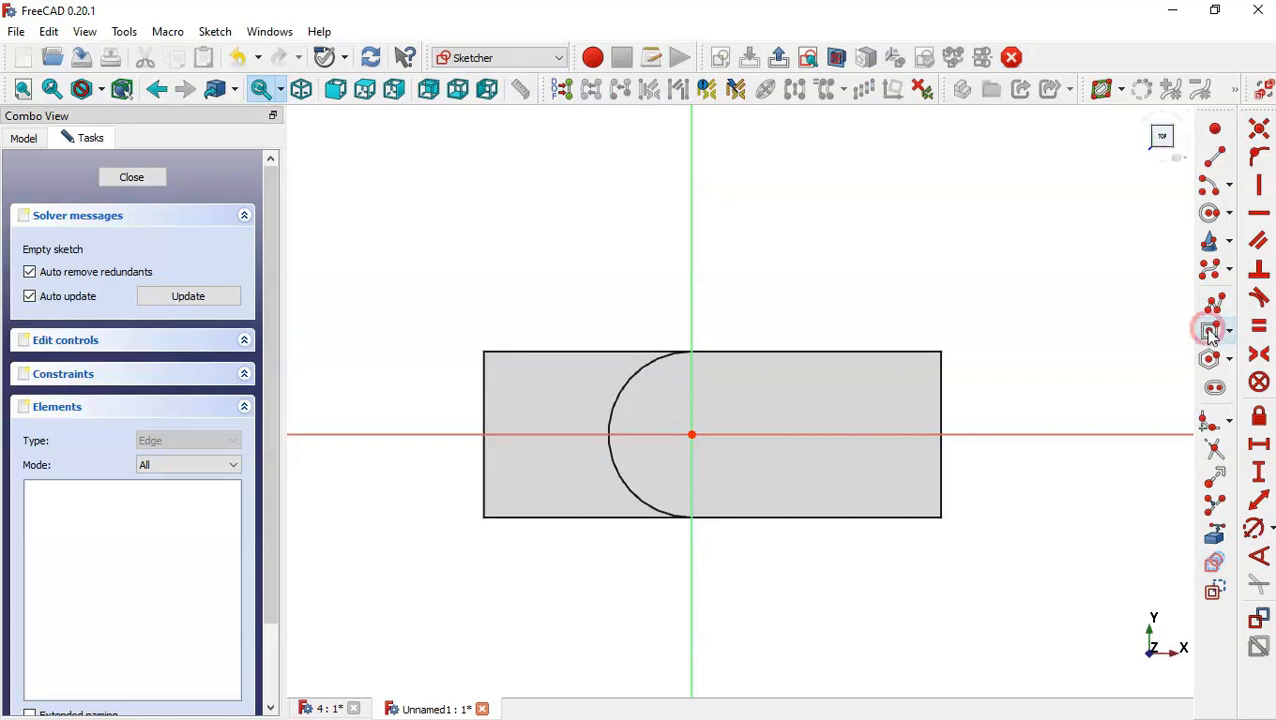
click(829, 432)
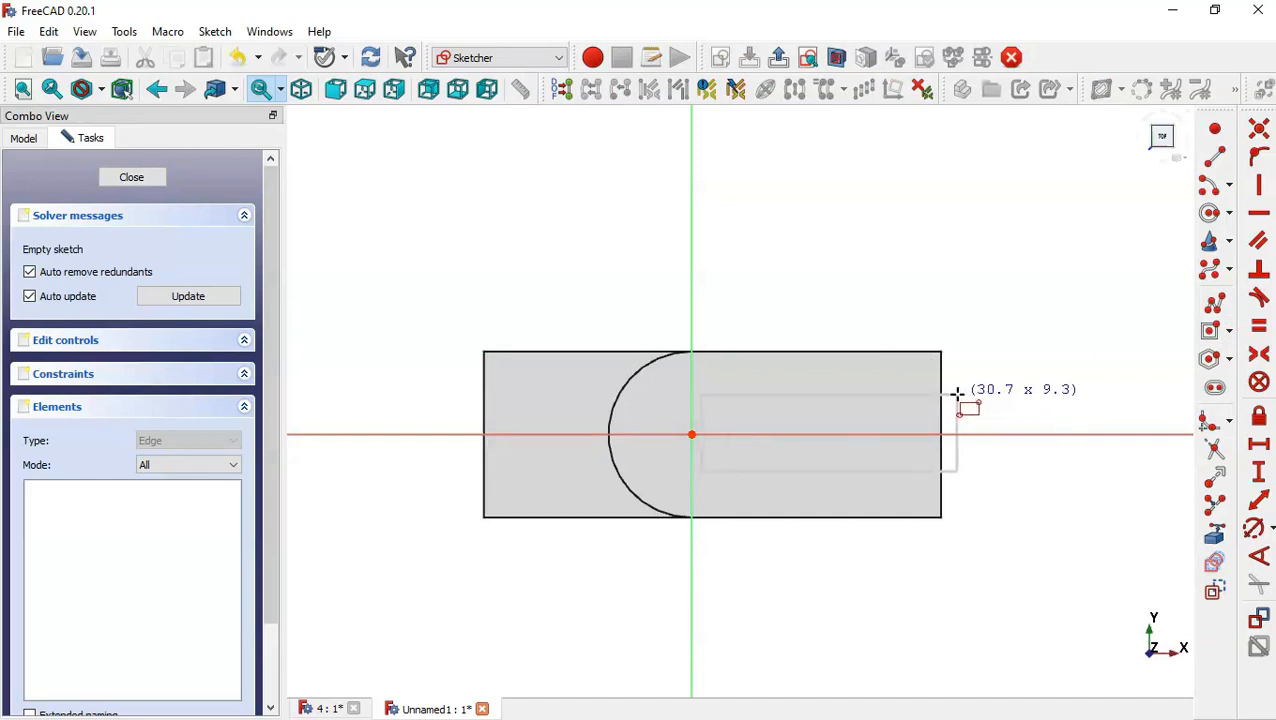
click(957, 396)
key(Escape)
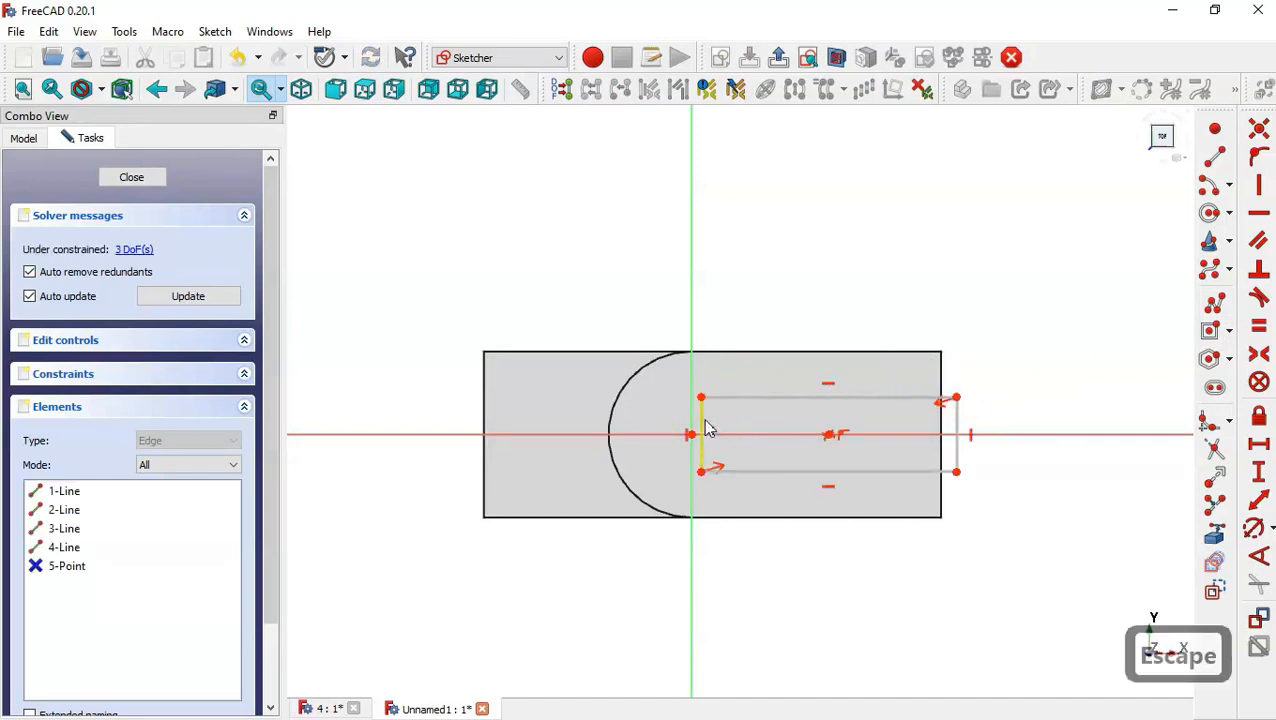
Step: Replace the rectangle's vertical line near the origin with an arc centred on the origin that joins the two open line ends
click(703, 430)
key(Delete)
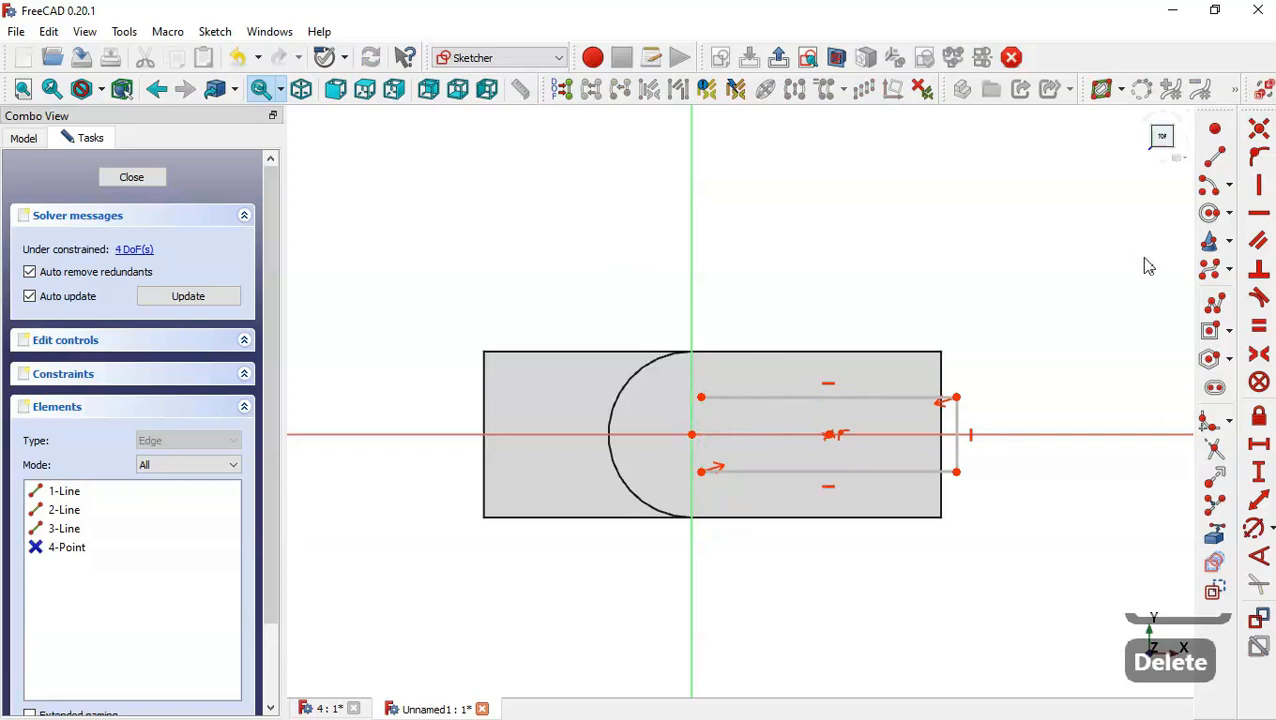
click(1208, 186)
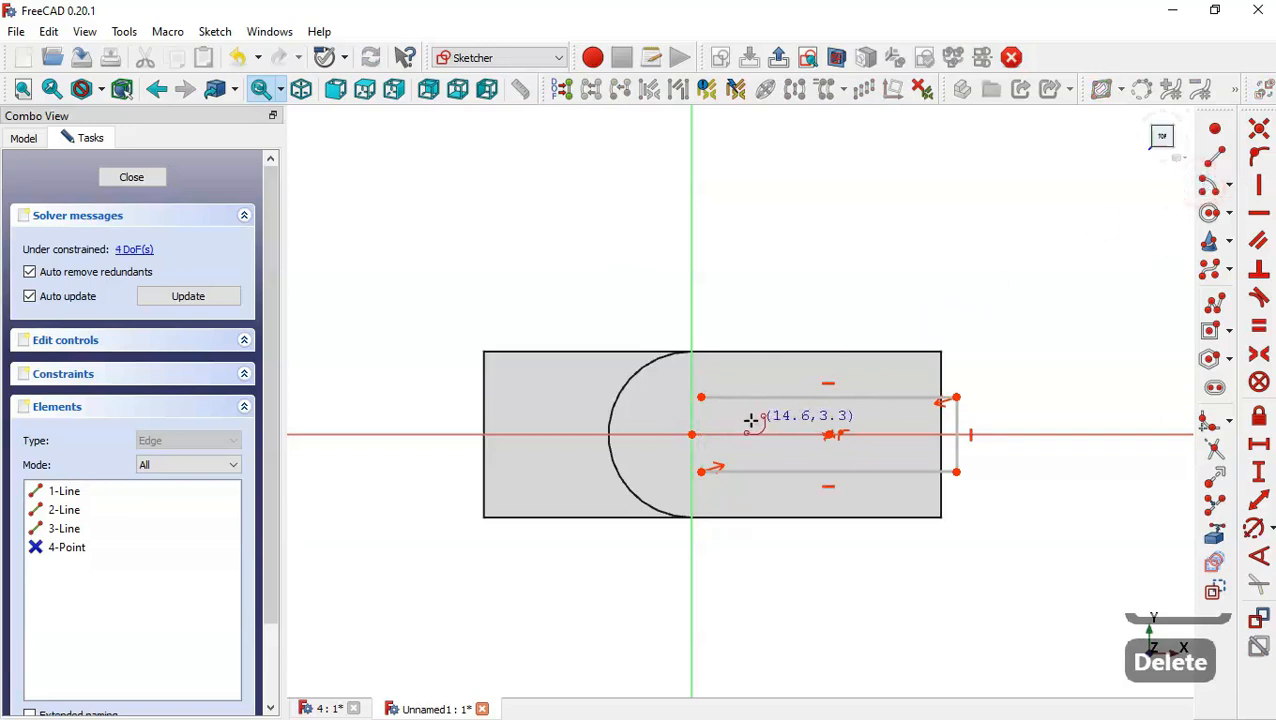
click(691, 435)
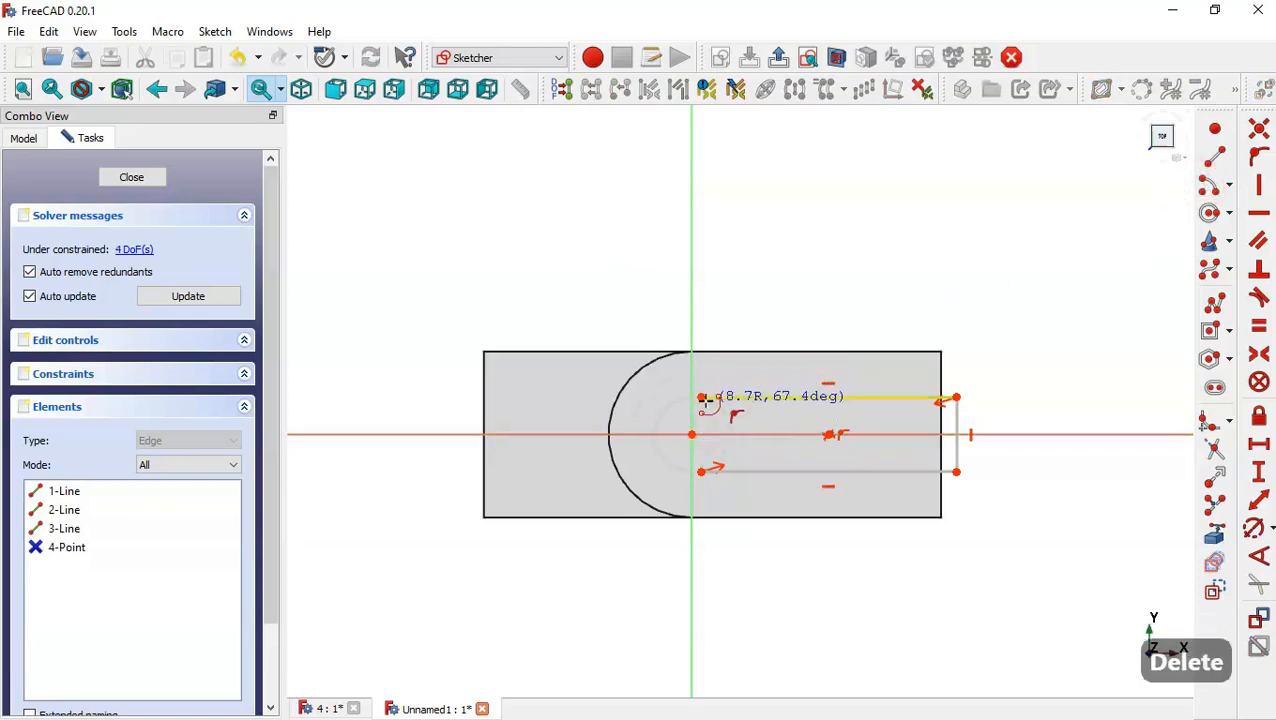
click(701, 397)
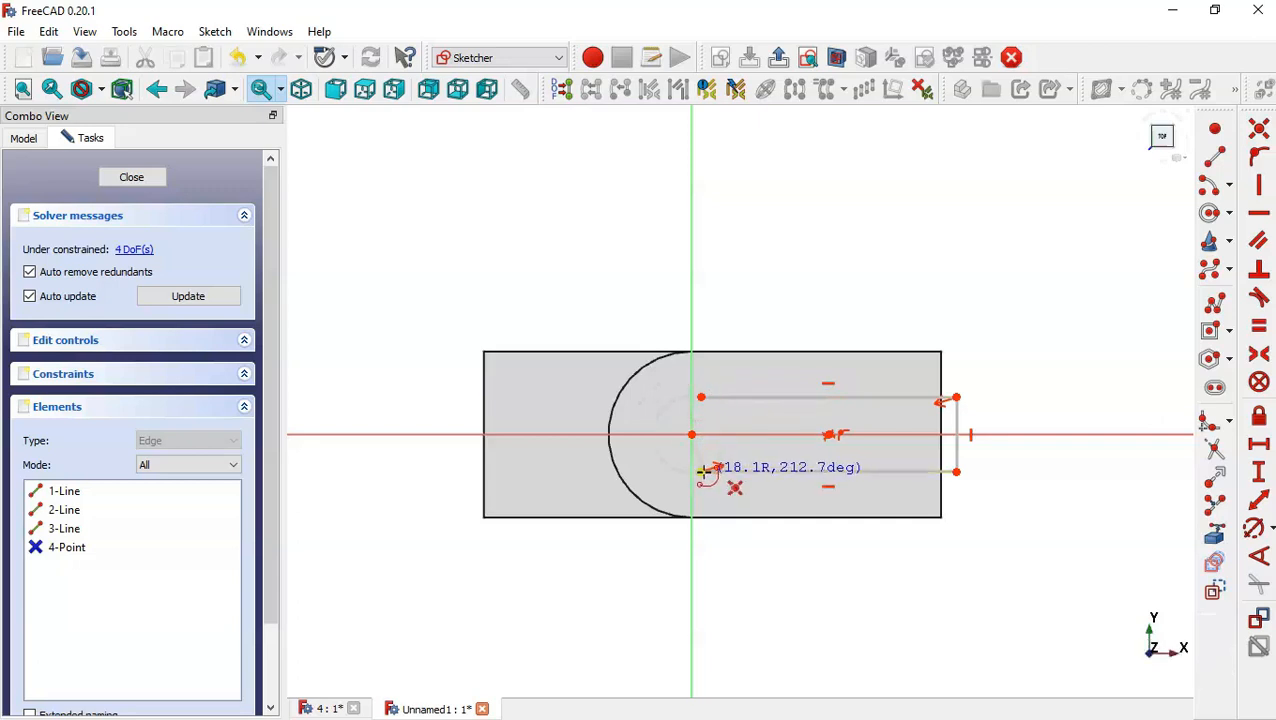
click(703, 472)
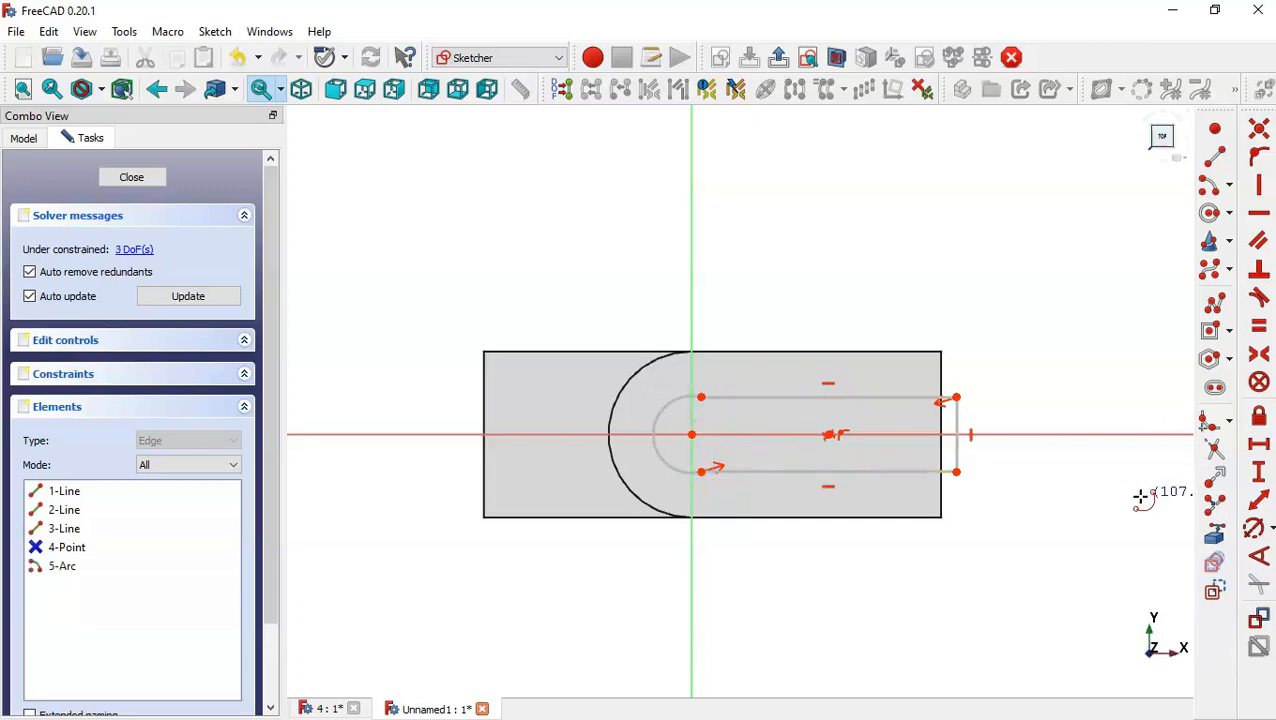
Step: Constrain the slot profile's vertical end line beyond the block to a length of 10 mm
click(1259, 471)
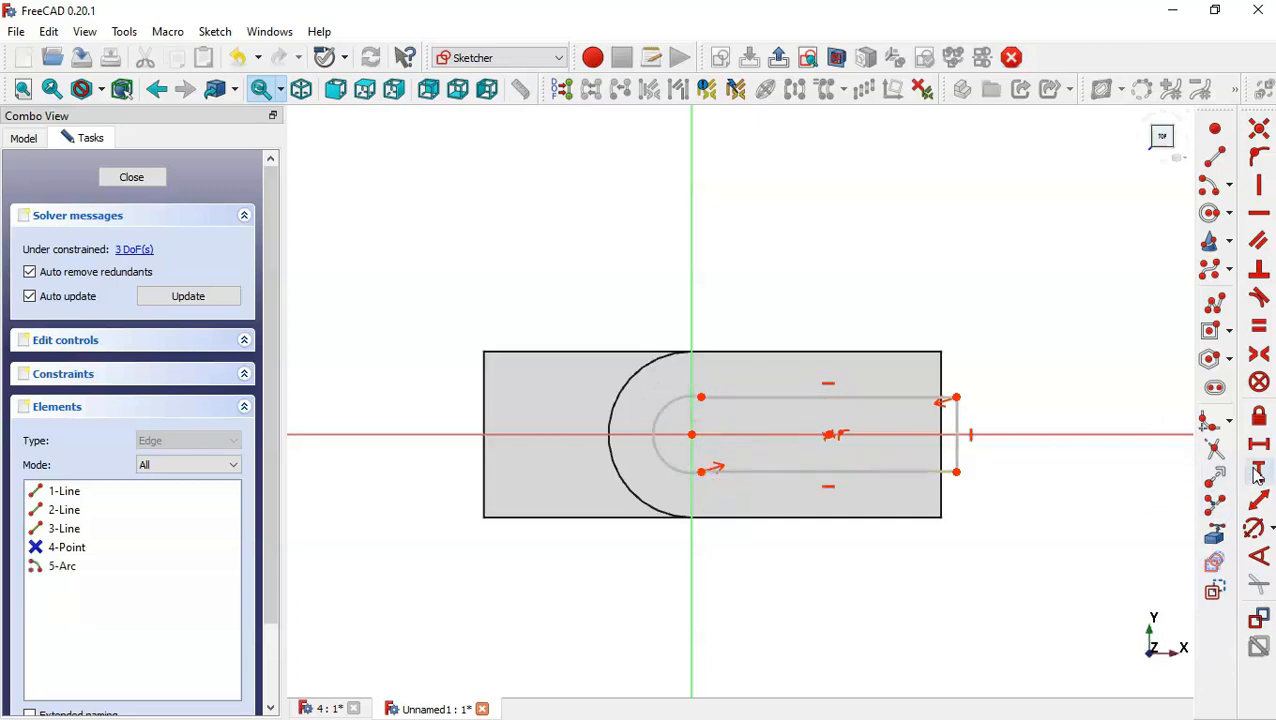
click(958, 446)
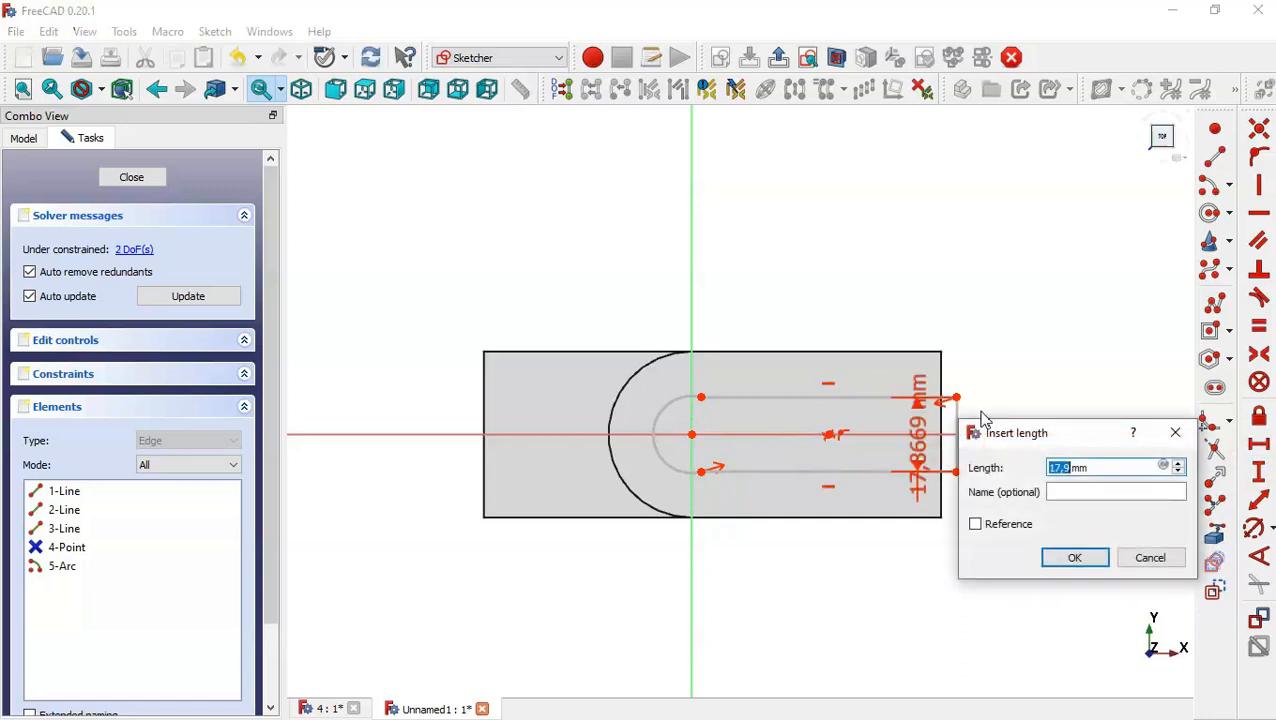
text(10)
key(Return)
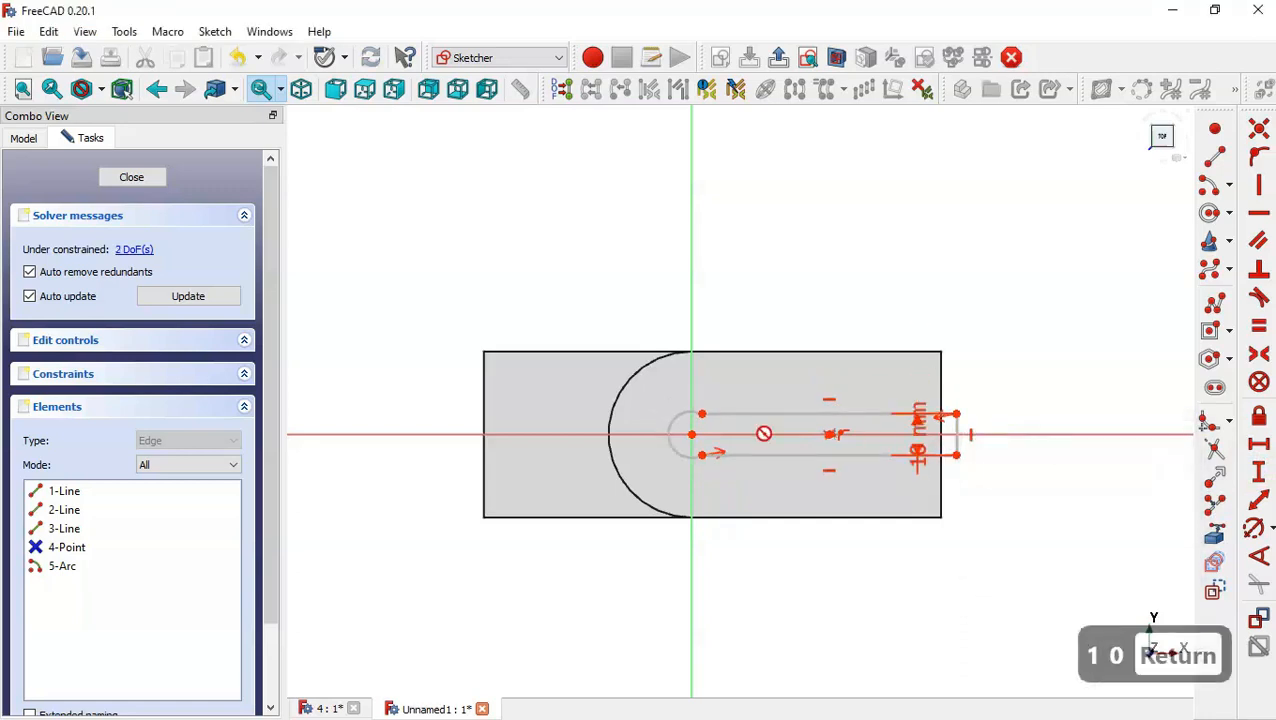
Step: Constrain the radius of the arc around the origin to 10 mm
scroll(701, 433, up, 1)
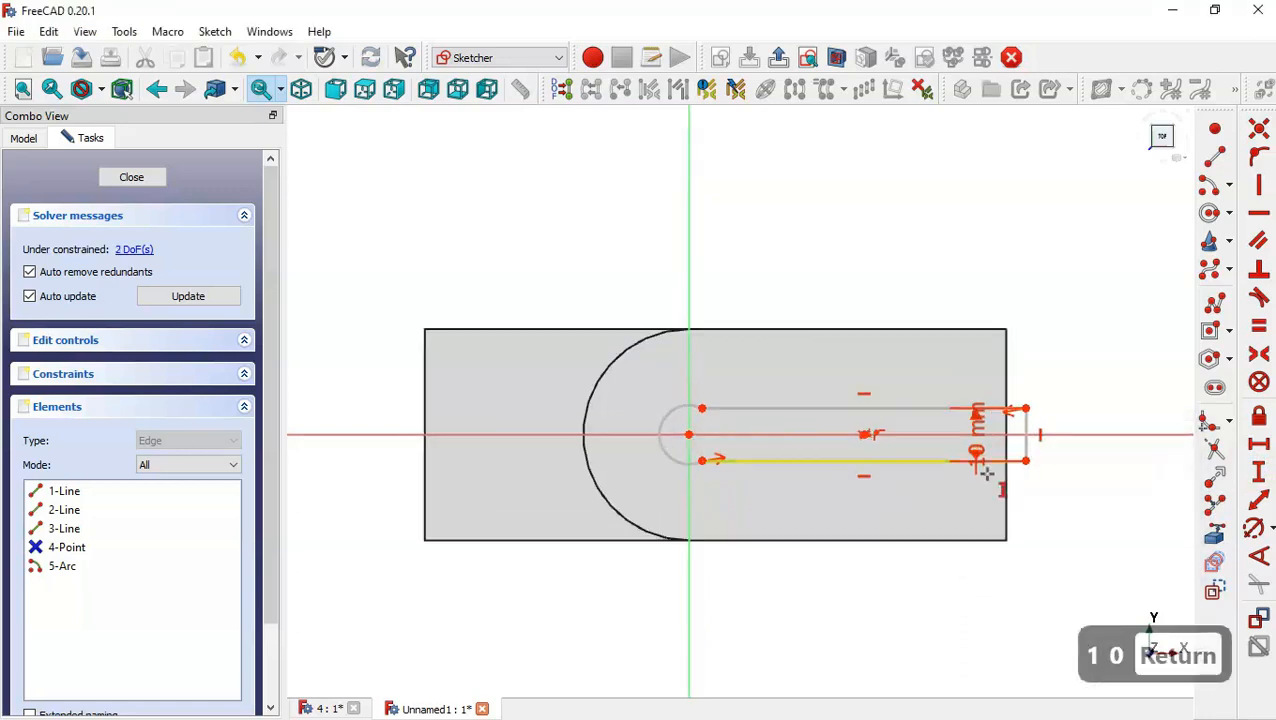
click(1251, 527)
click(672, 418)
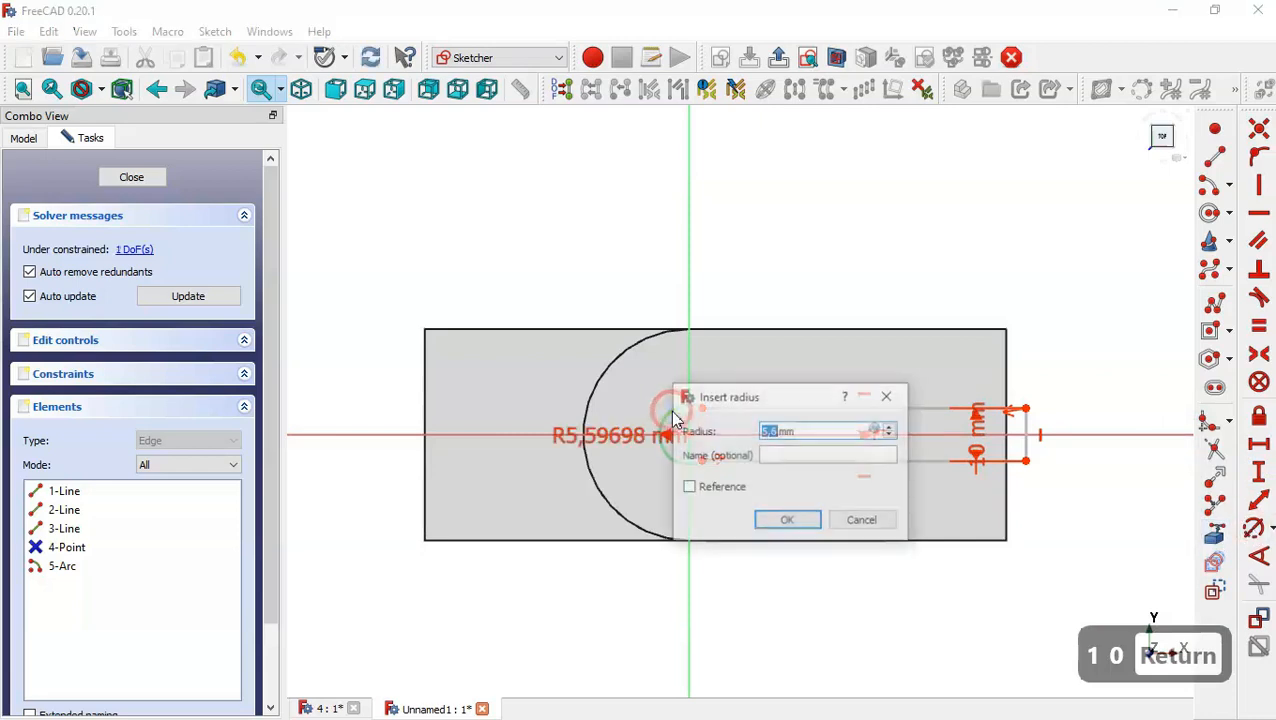
drag(820, 430, 741, 433)
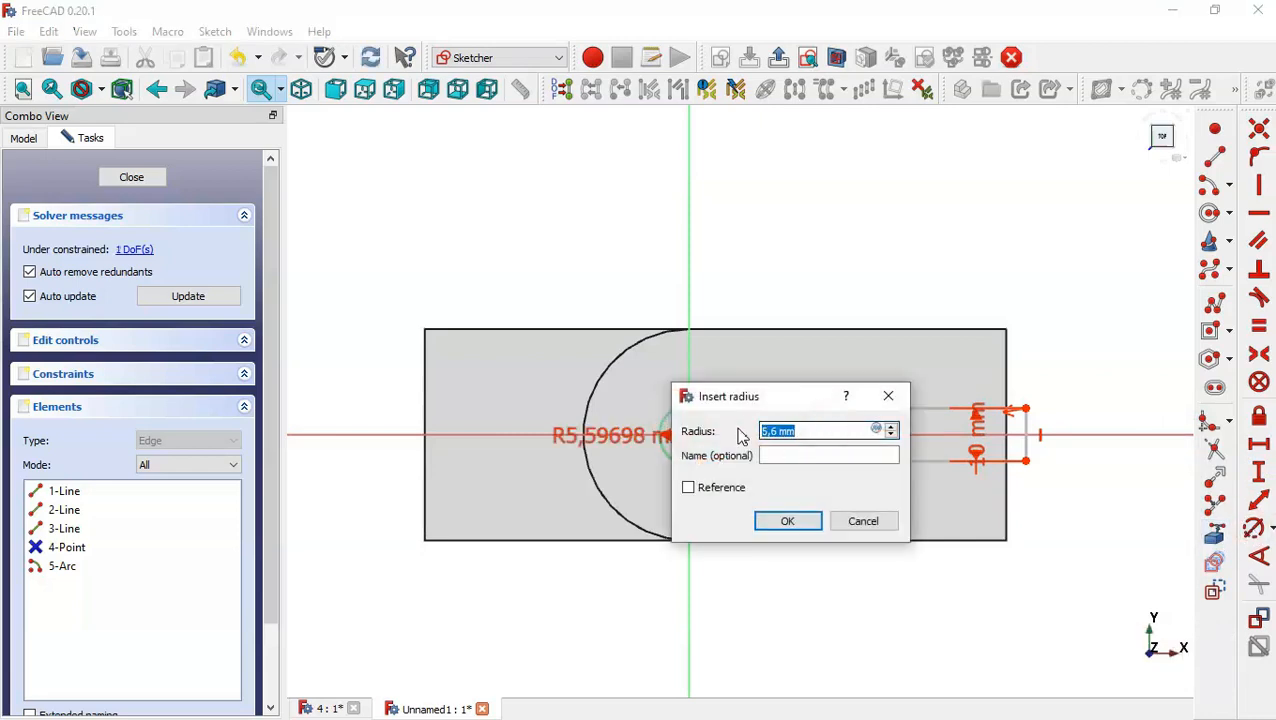
text(10)
key(Return)
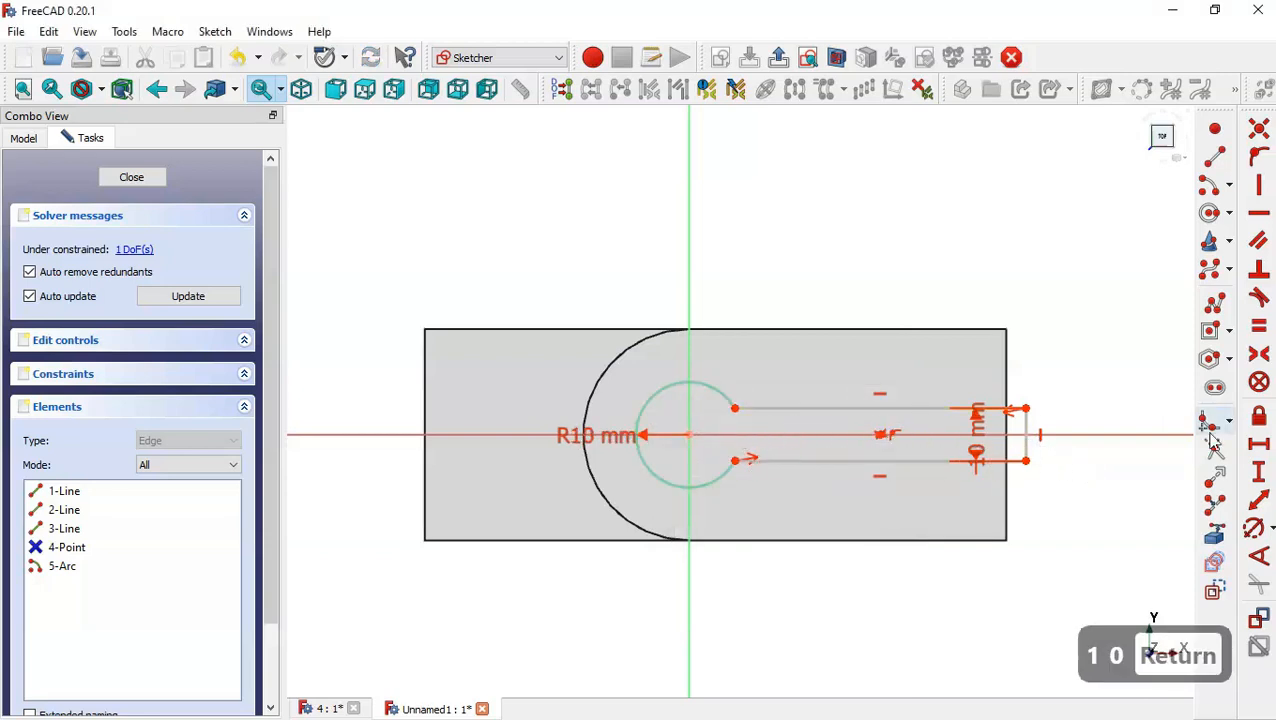
Step: Constrain the horizontal distance from the origin to the slot profile's open end to 60 mm and close the sketch
click(1259, 444)
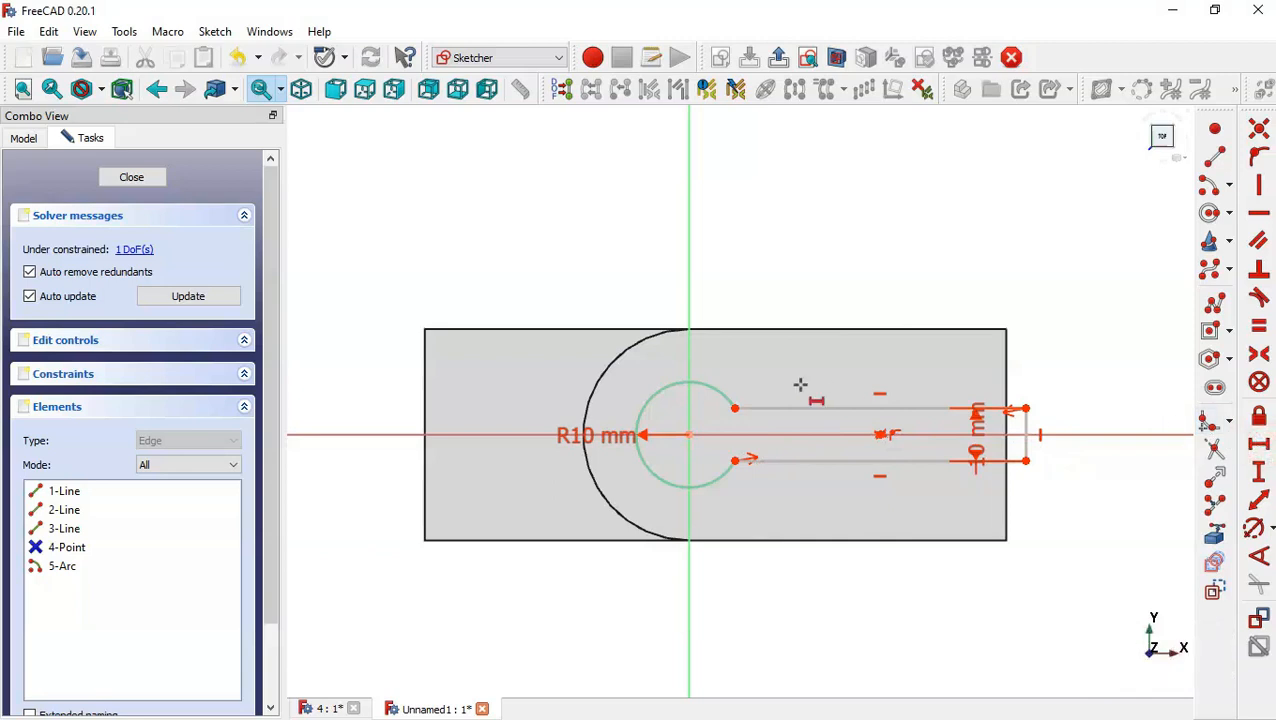
click(688, 435)
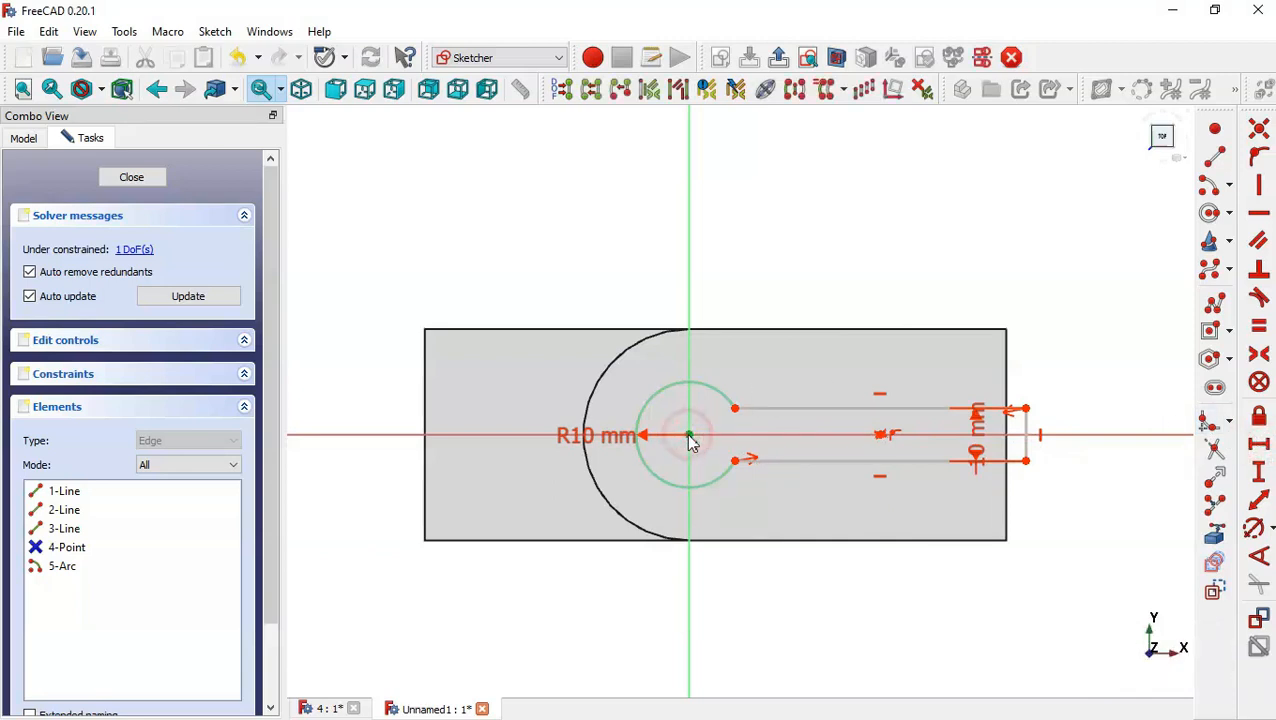
click(1025, 408)
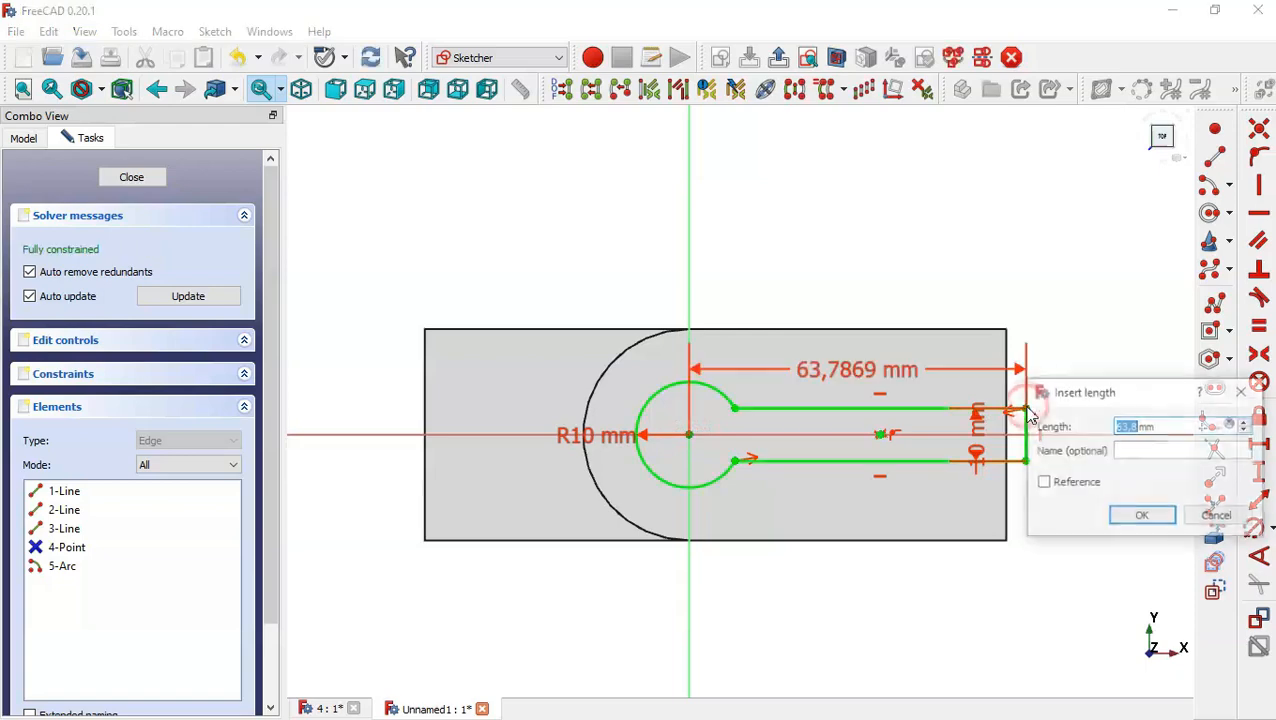
text(60)
key(Return)
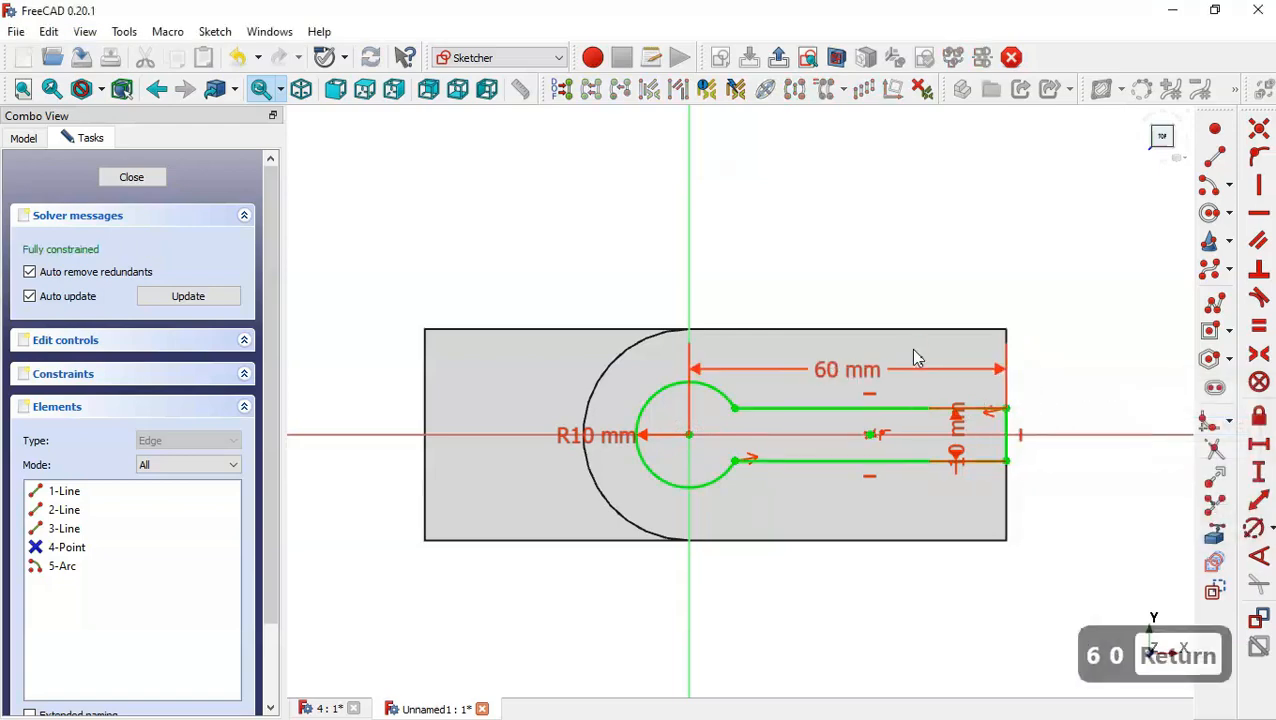
click(103, 177)
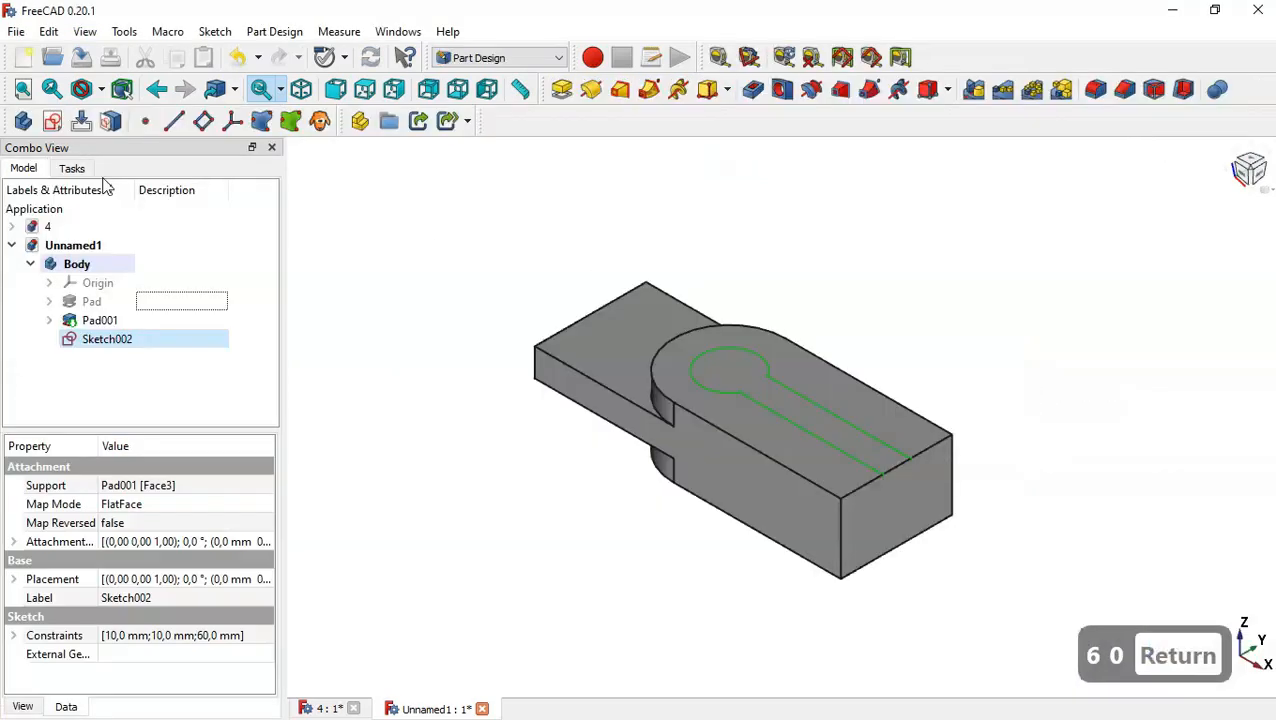
Step: Pocket the keyhole slot profile with type Through all to cut the fork opening through the block
click(754, 95)
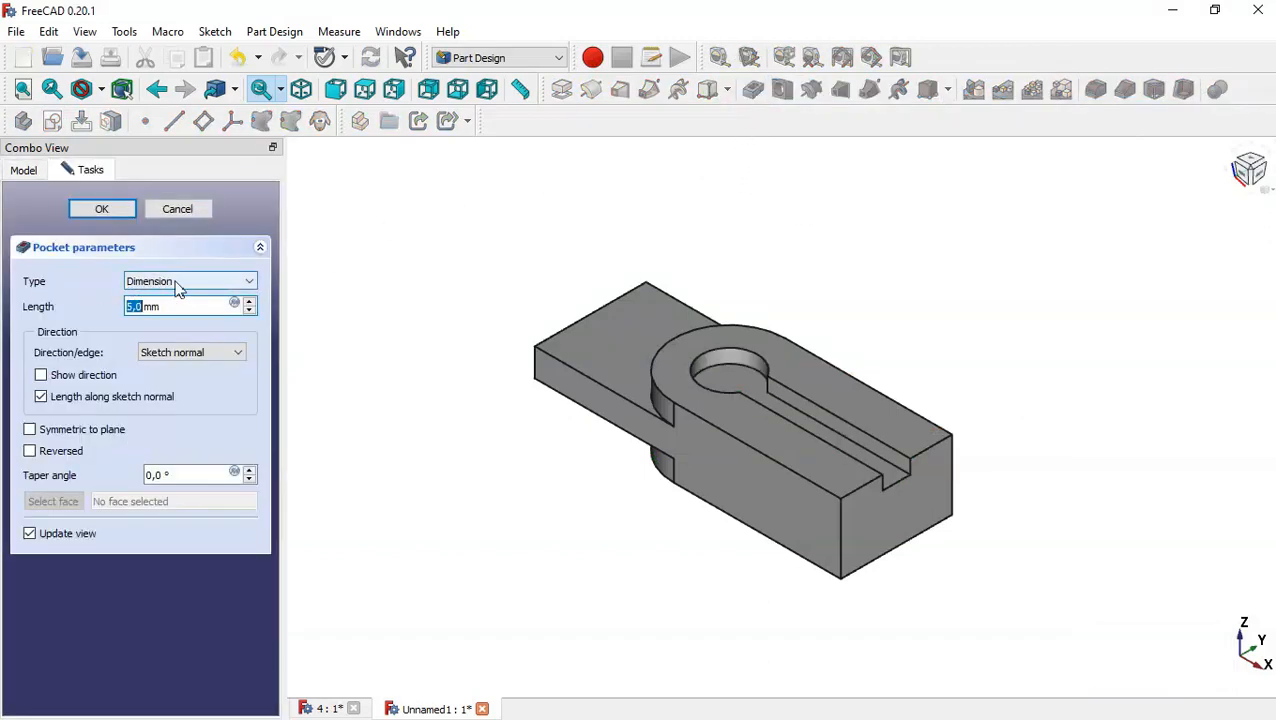
click(176, 284)
click(190, 313)
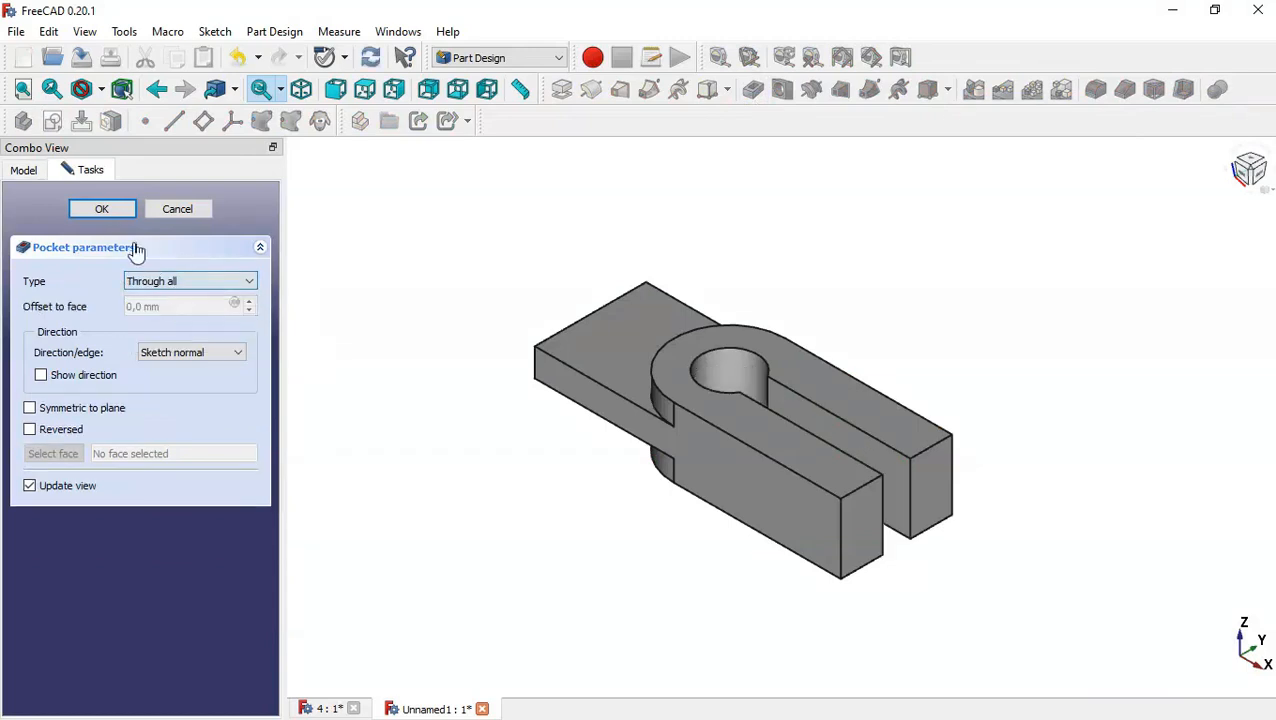
click(101, 209)
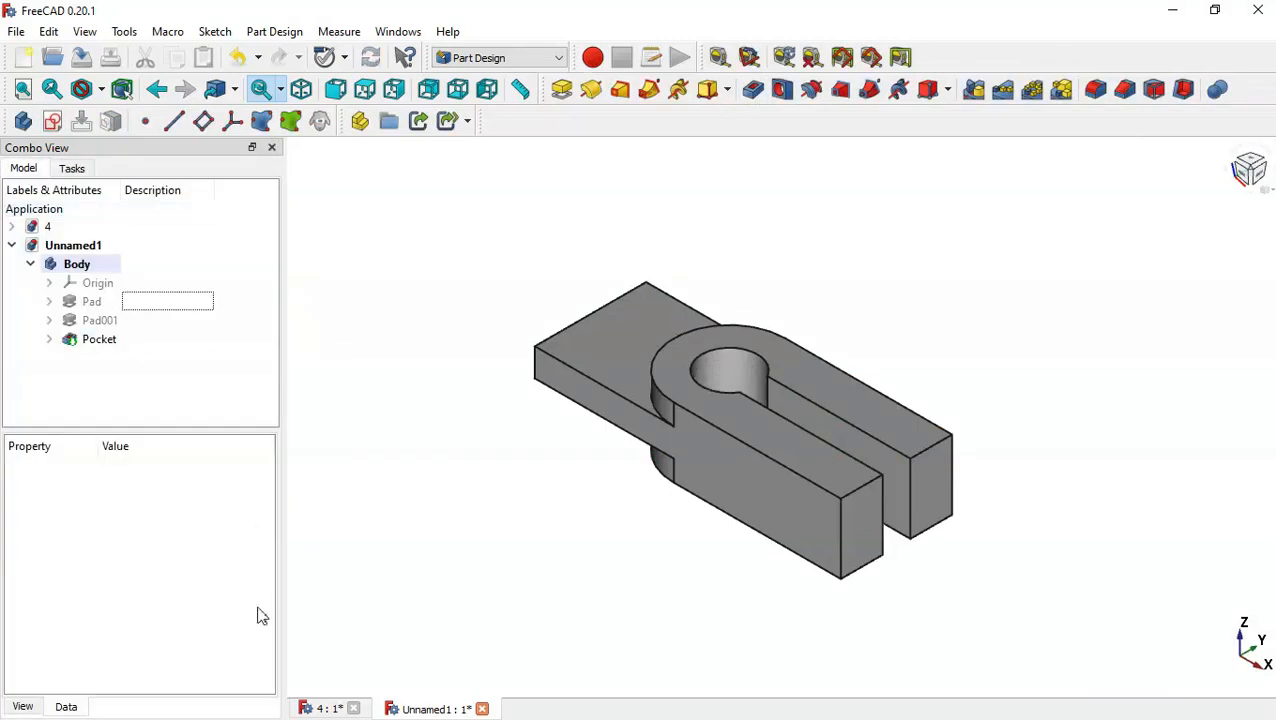
Step: Check the side slot in reference document 4, and start a new sketch on the thin plate's upper face in Unnamed1
click(332, 709)
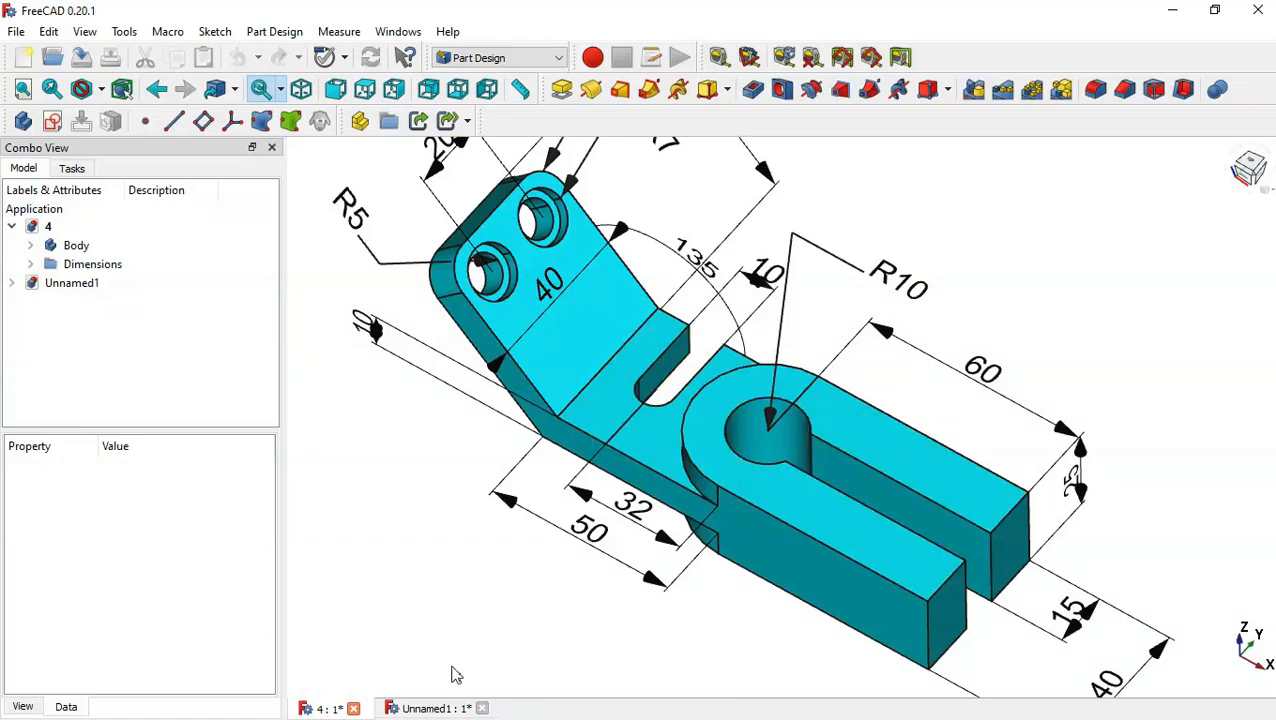
click(434, 709)
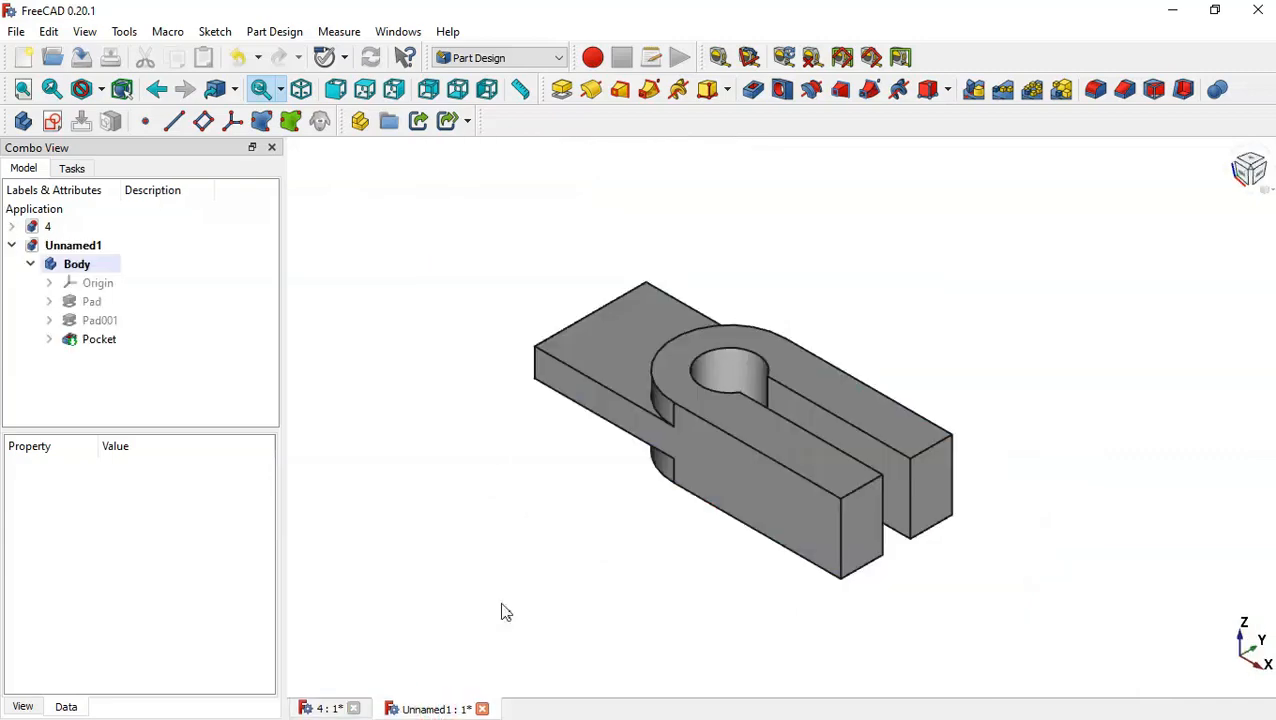
click(620, 343)
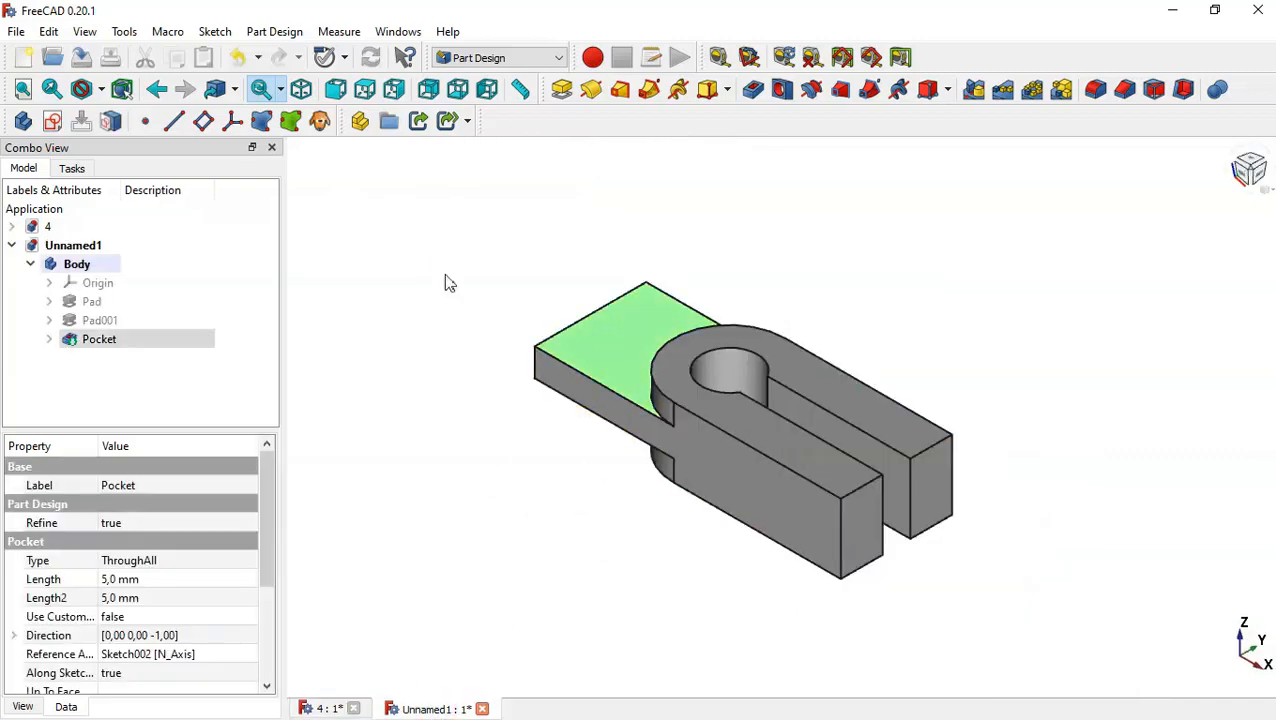
click(53, 122)
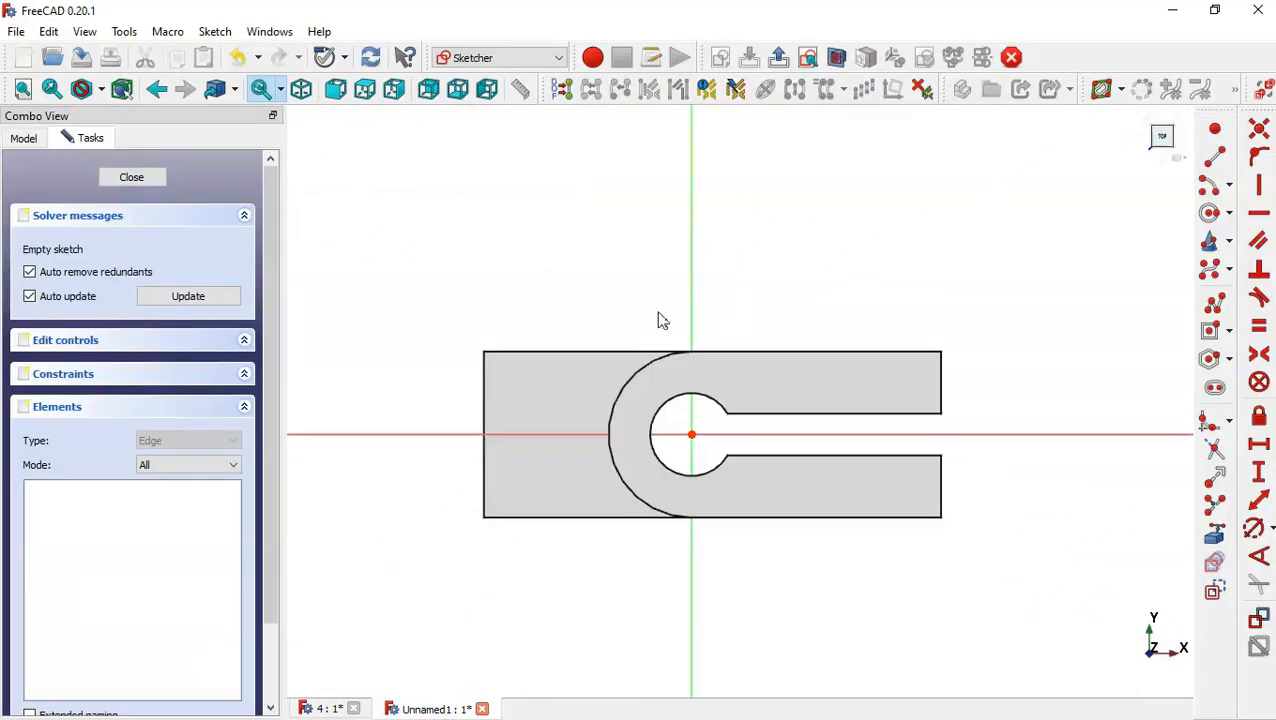
scroll(818, 320, down, 1)
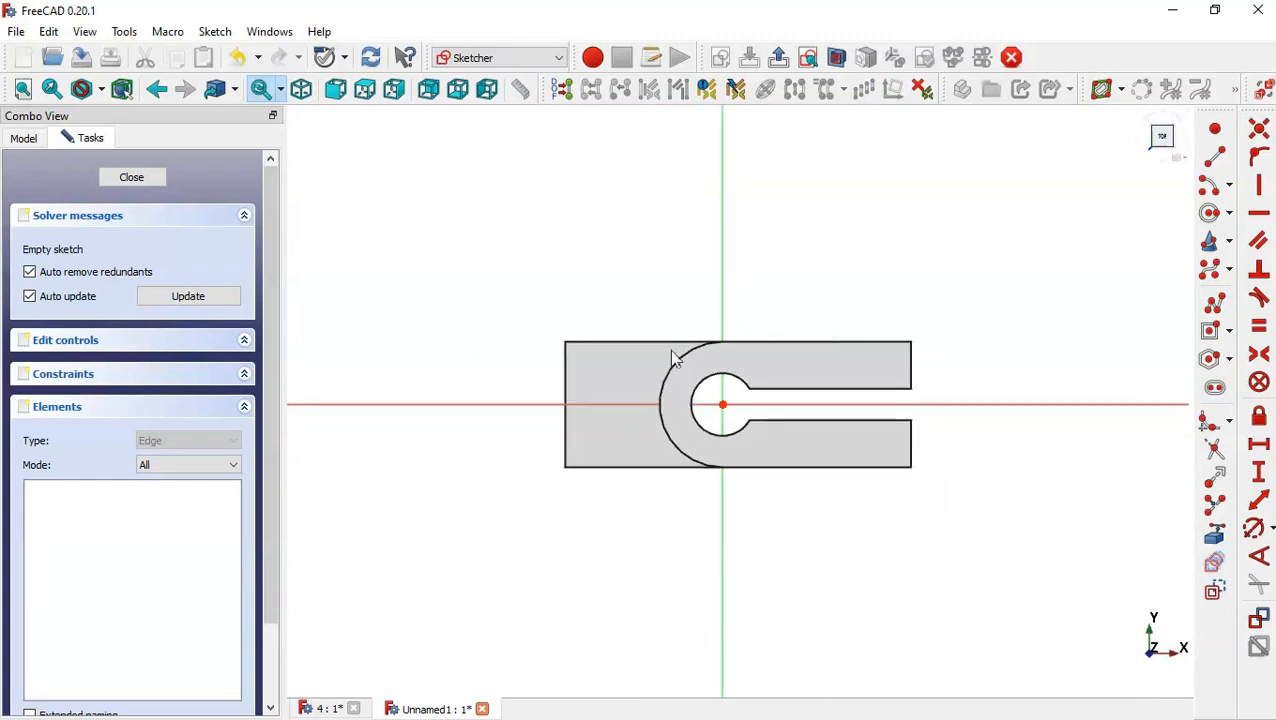
scroll(638, 370, up, 2)
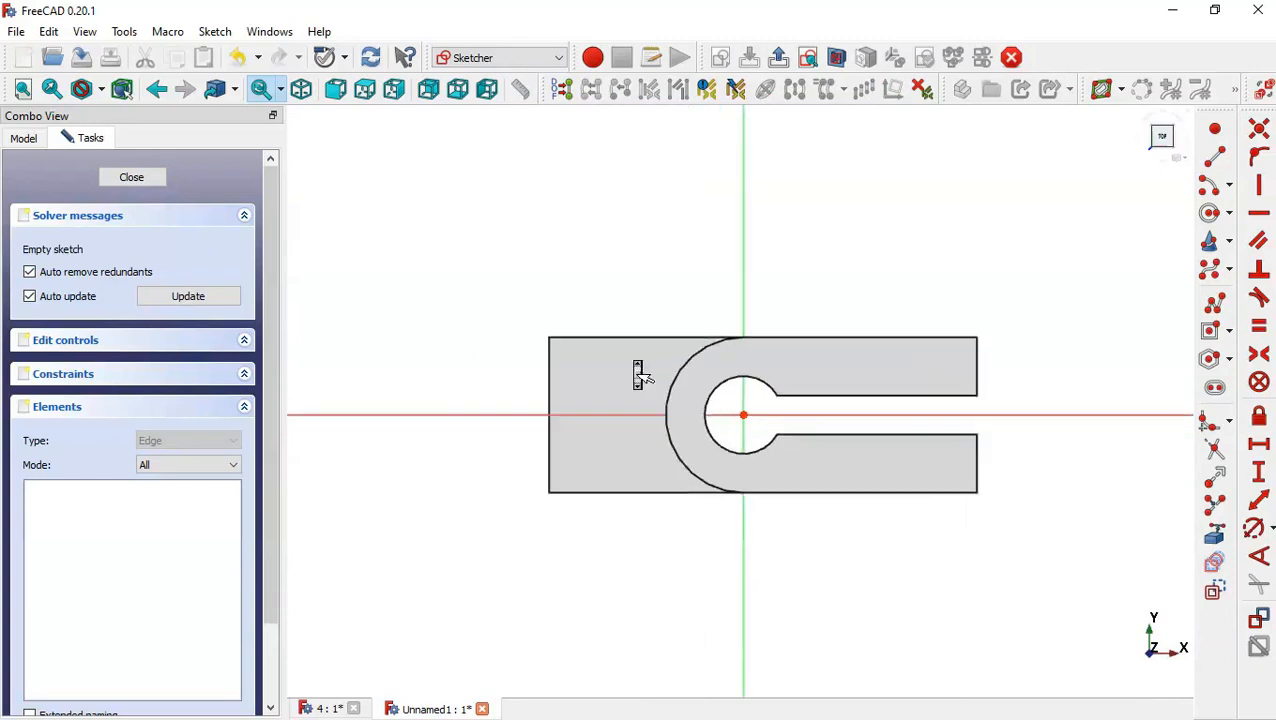
click(837, 62)
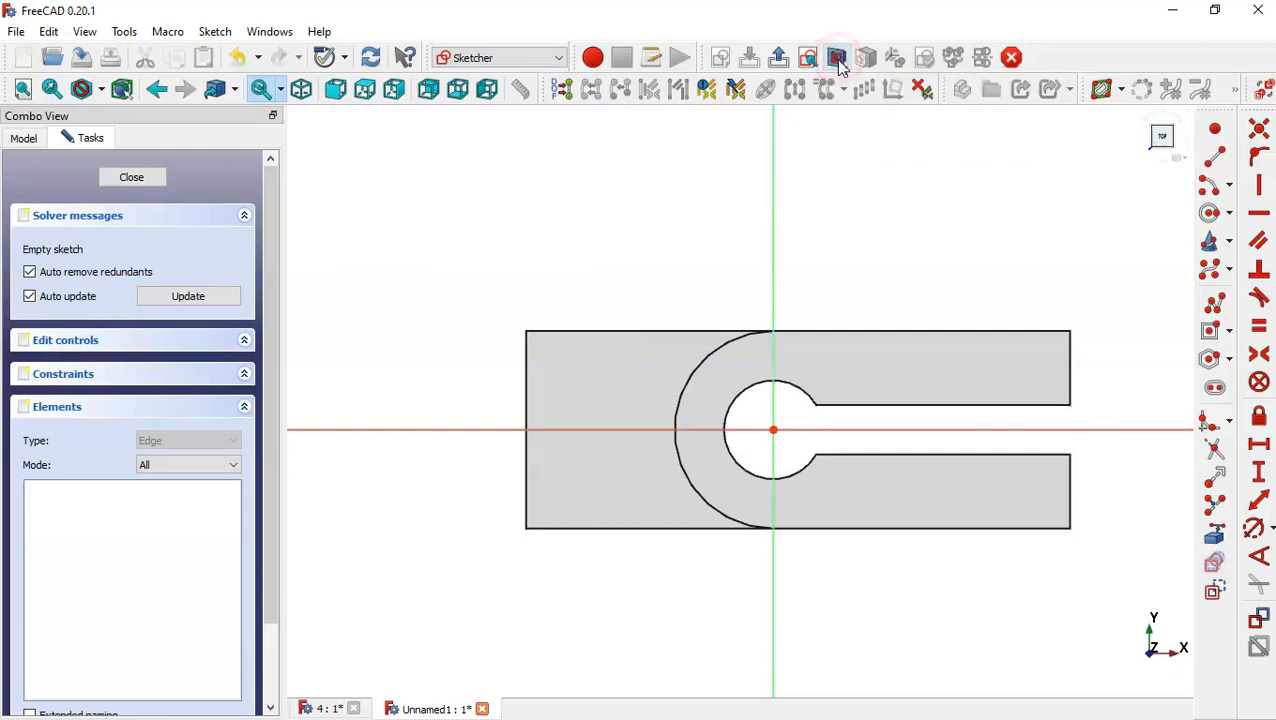
Step: Draw a vertical slot, about 9 mm radius and 36 mm long, from the horizontal axis on the plate to beyond its upper edge
click(1216, 389)
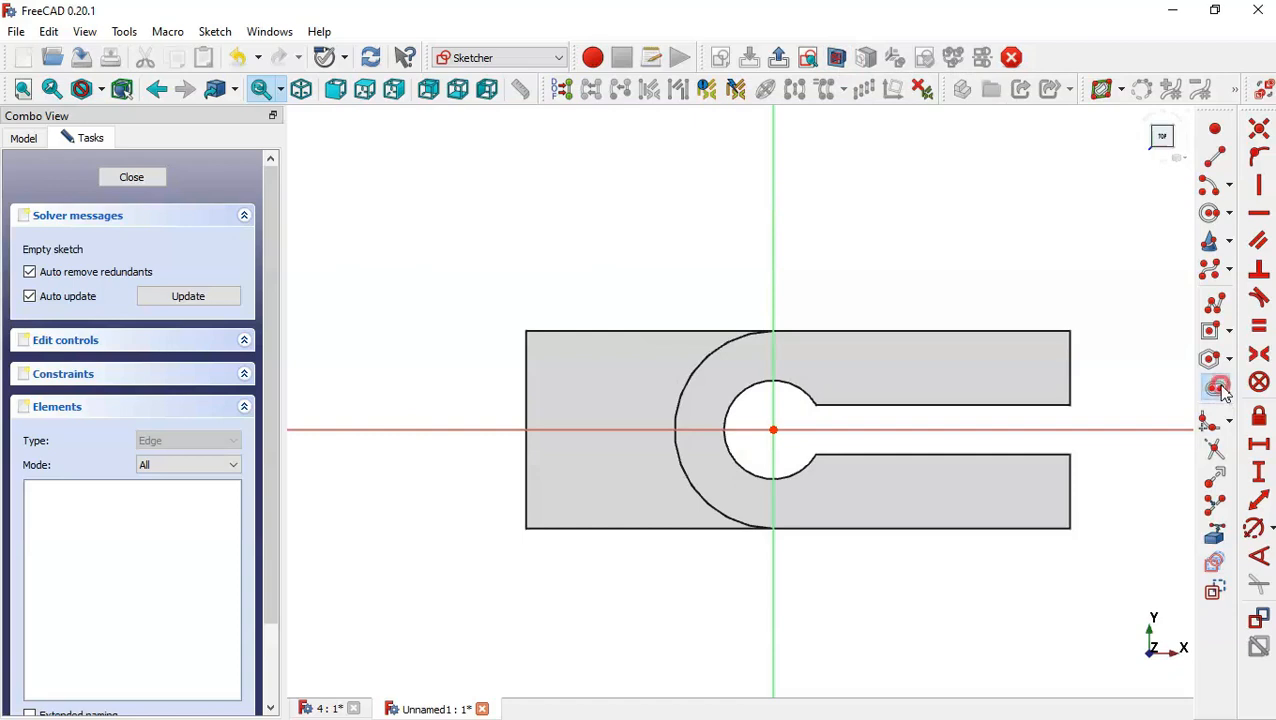
click(605, 428)
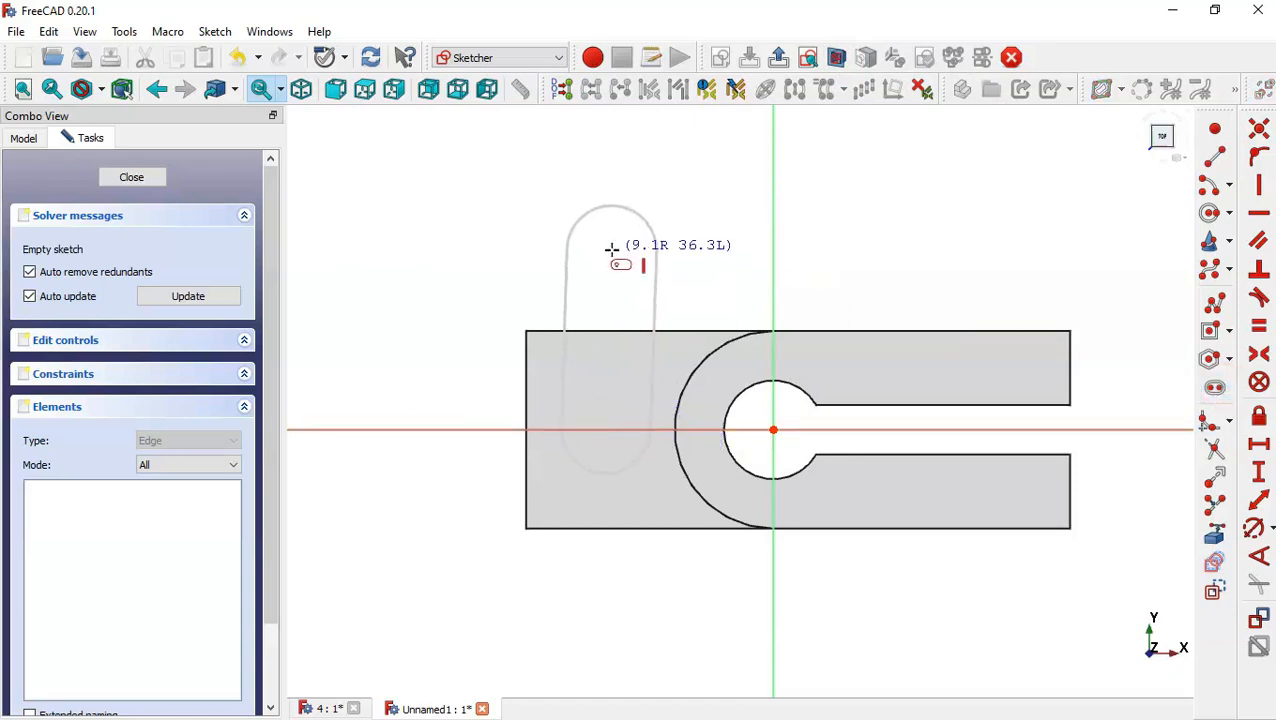
click(609, 250)
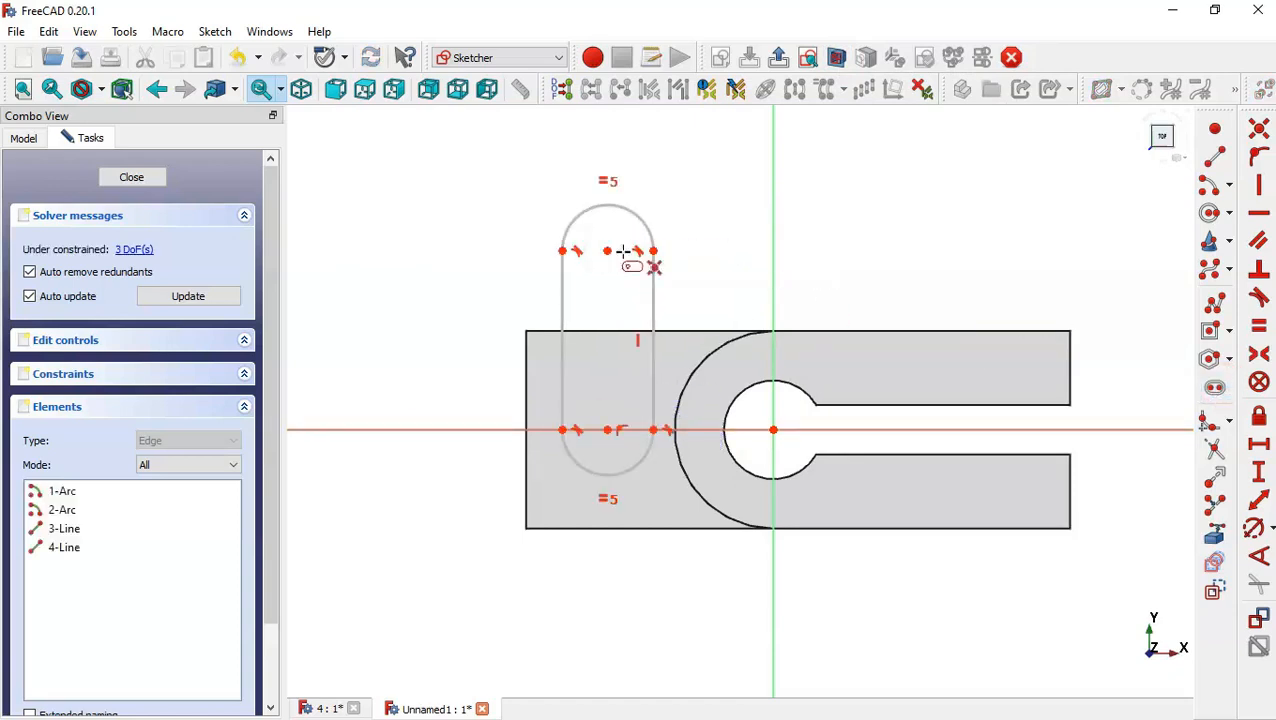
Step: Constrain the radius of the slot's lower arc to 5 mm
click(1255, 529)
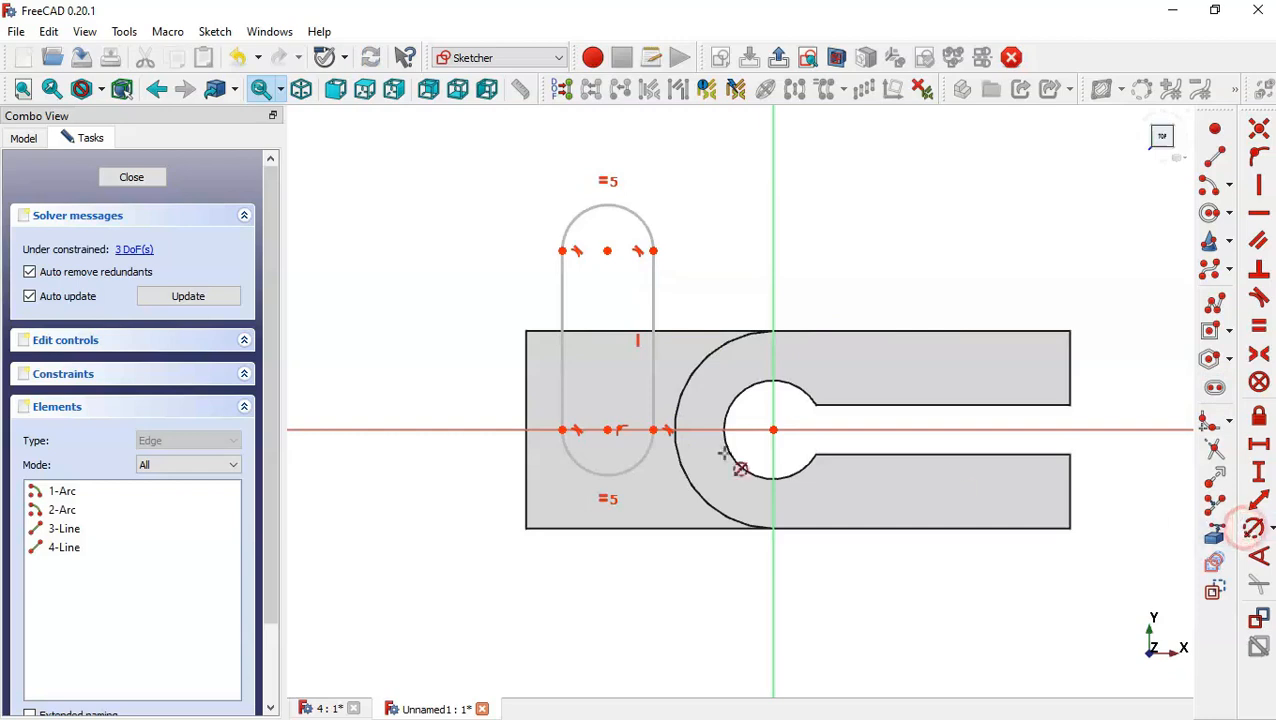
click(636, 467)
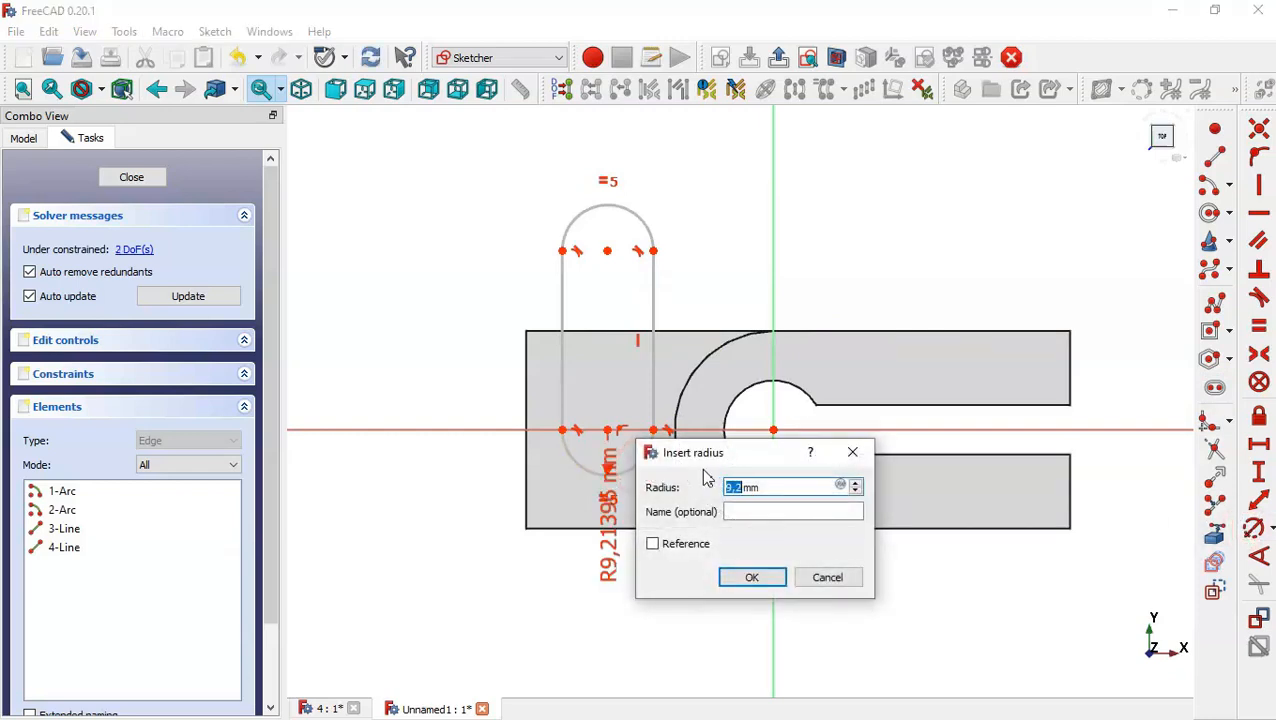
text(5)
key(Return)
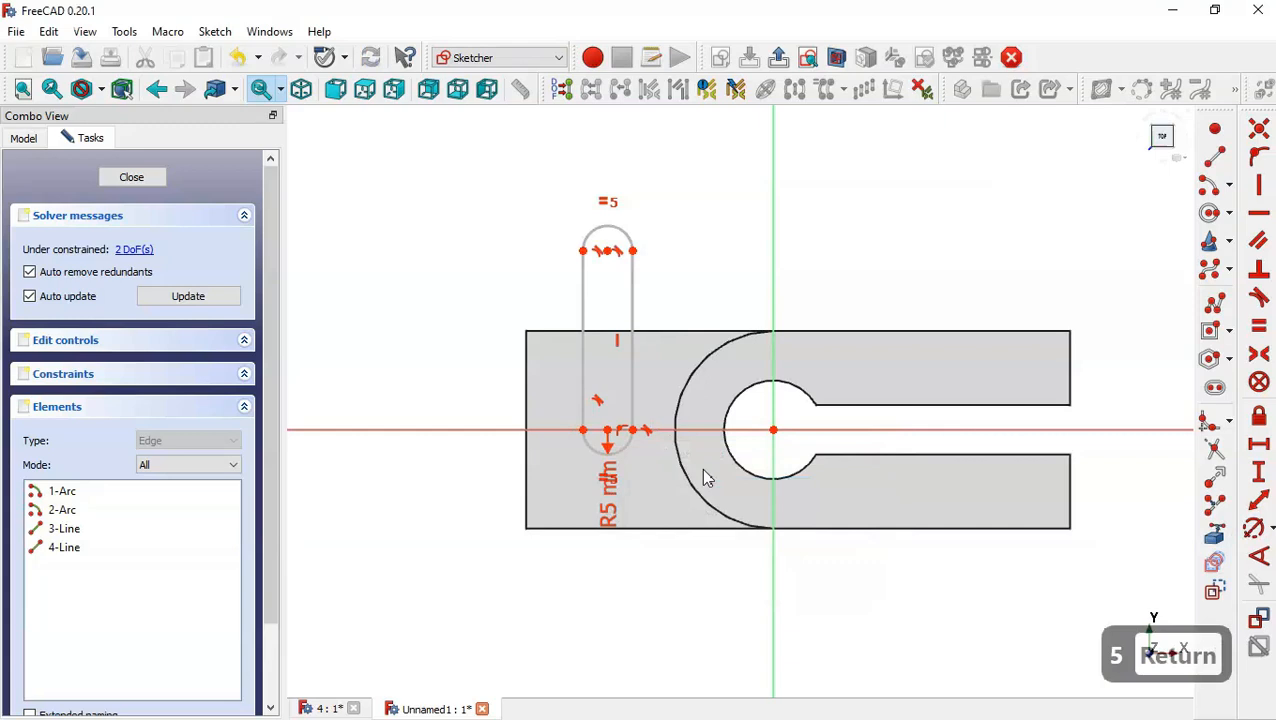
Step: Constrain the horizontal distance between the slot's lower arc centre and the origin to 32 mm, and close the sketch
click(1258, 446)
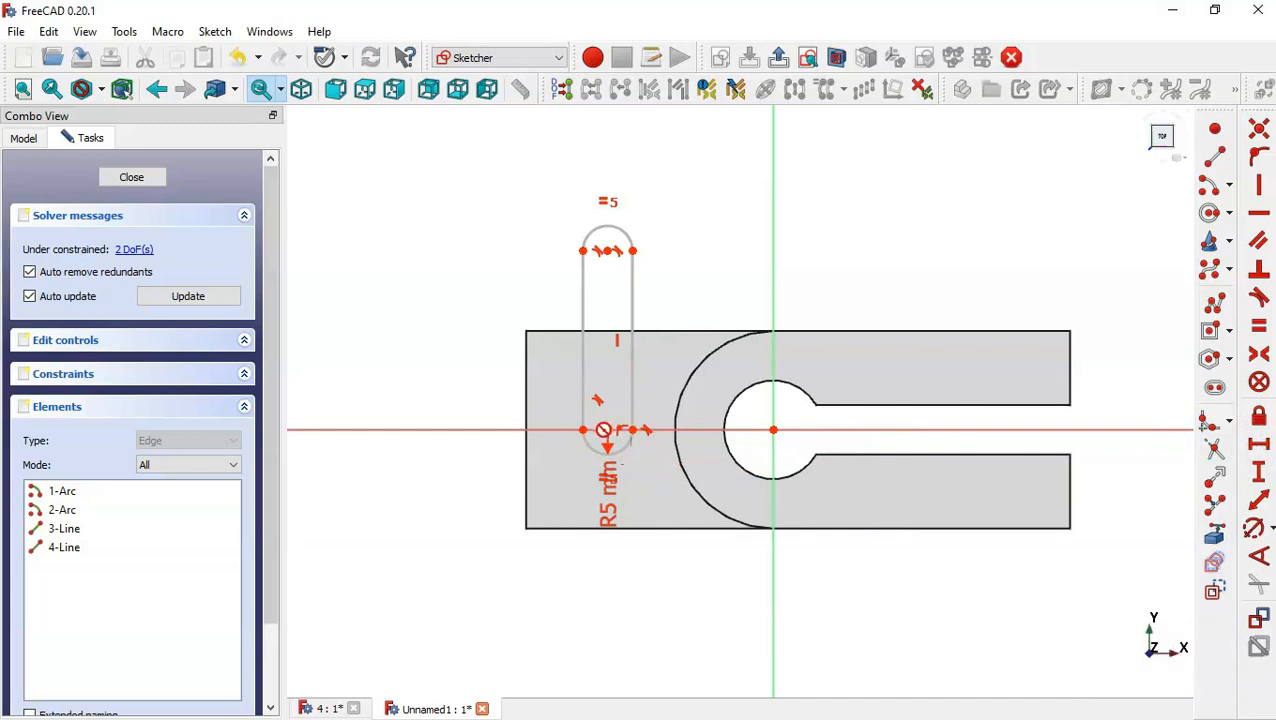
click(608, 430)
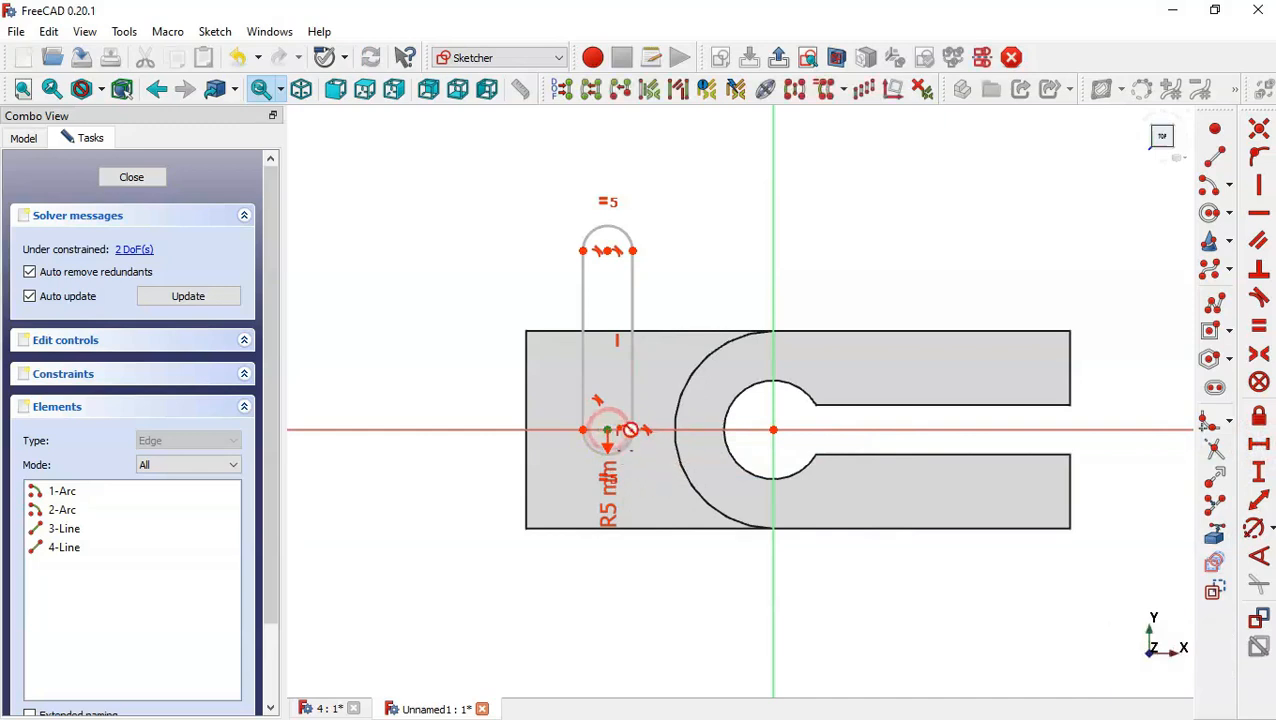
click(775, 428)
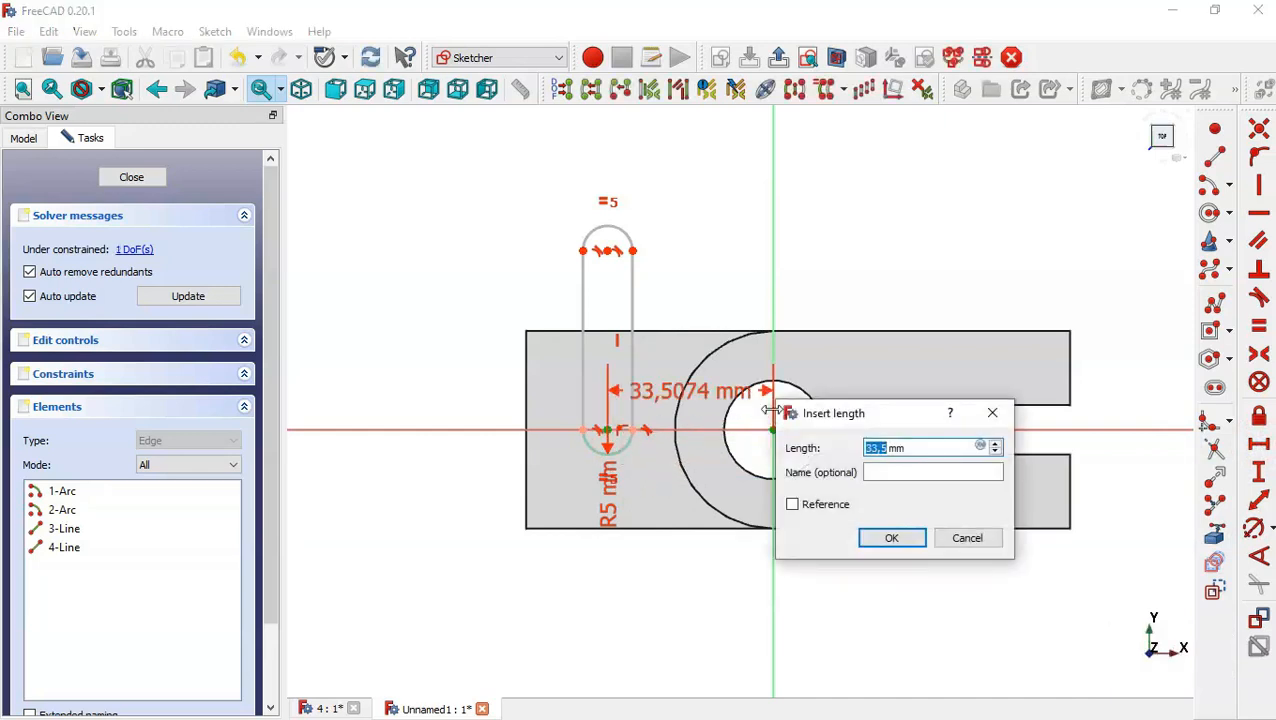
text(32)
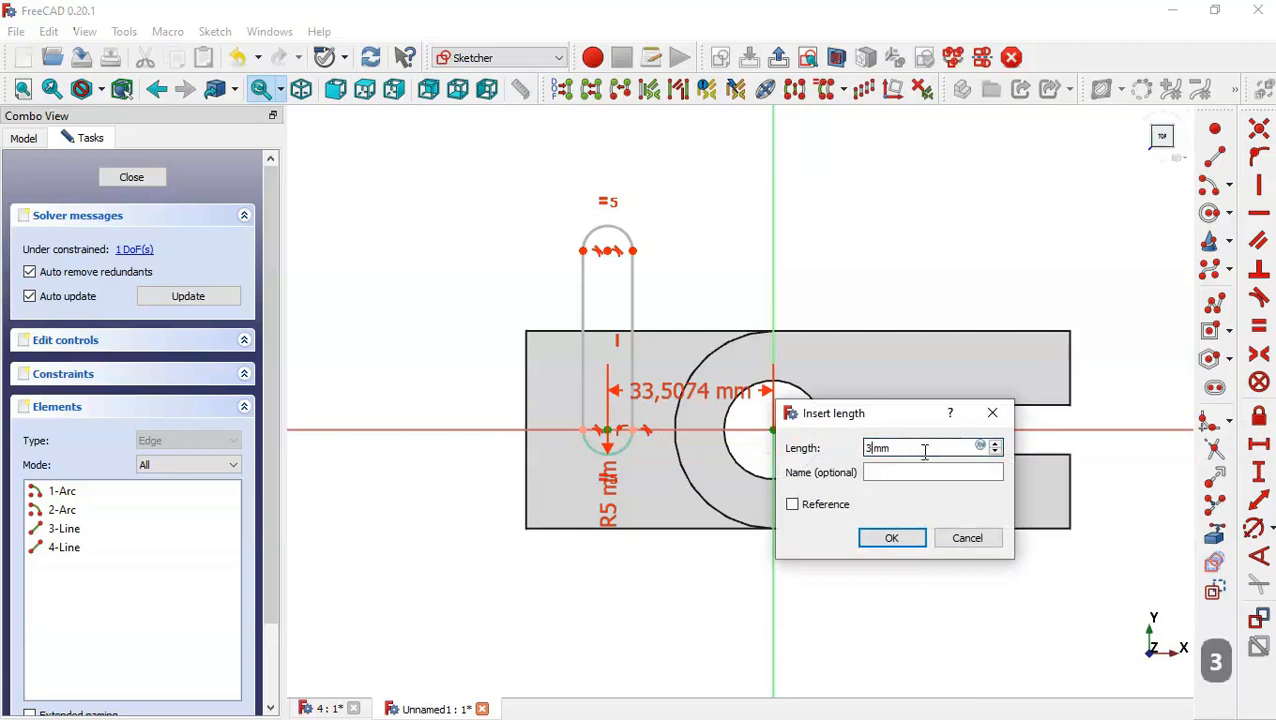
key(Return)
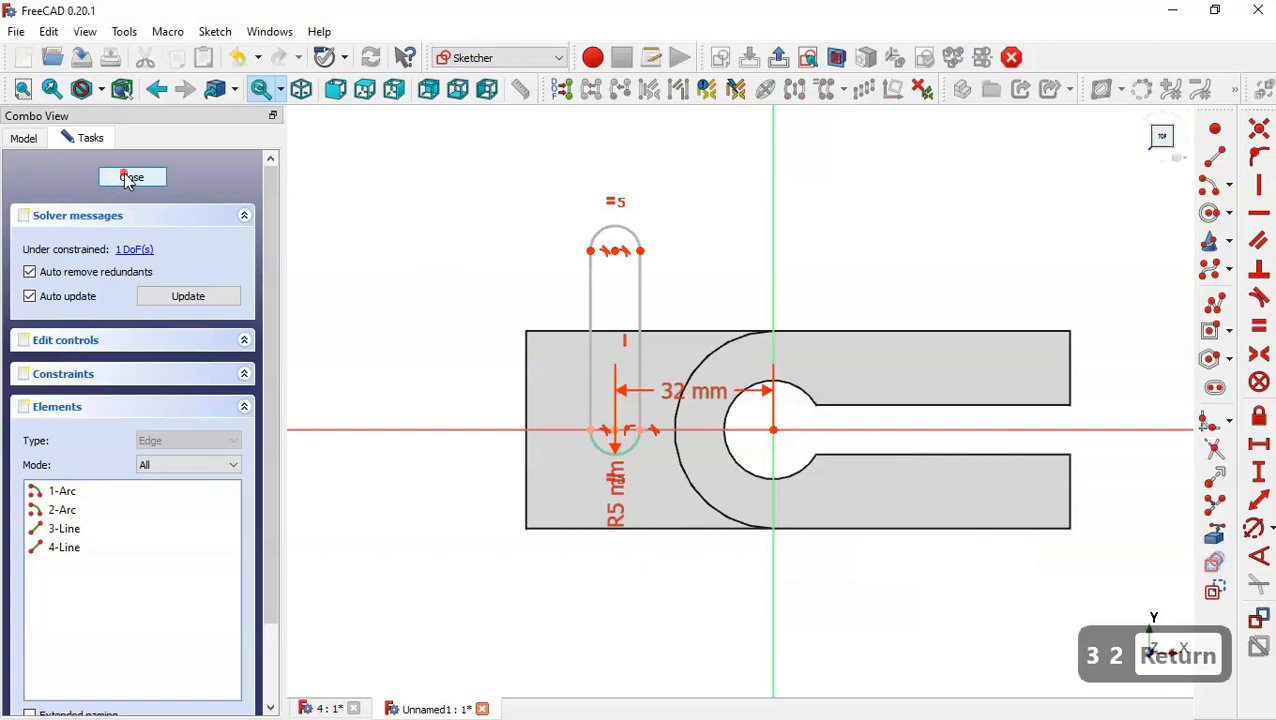
click(129, 178)
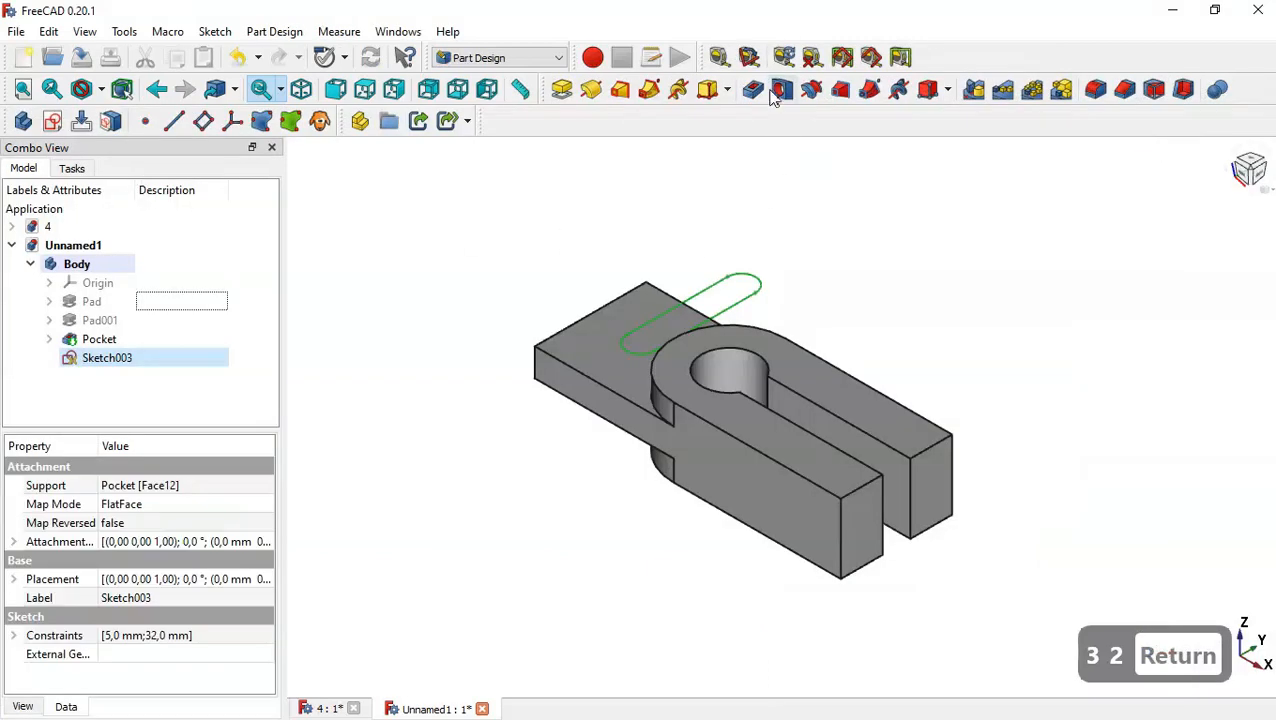
Step: Pocket the side slot profile with type Through all to cut it through the thin plate
click(756, 93)
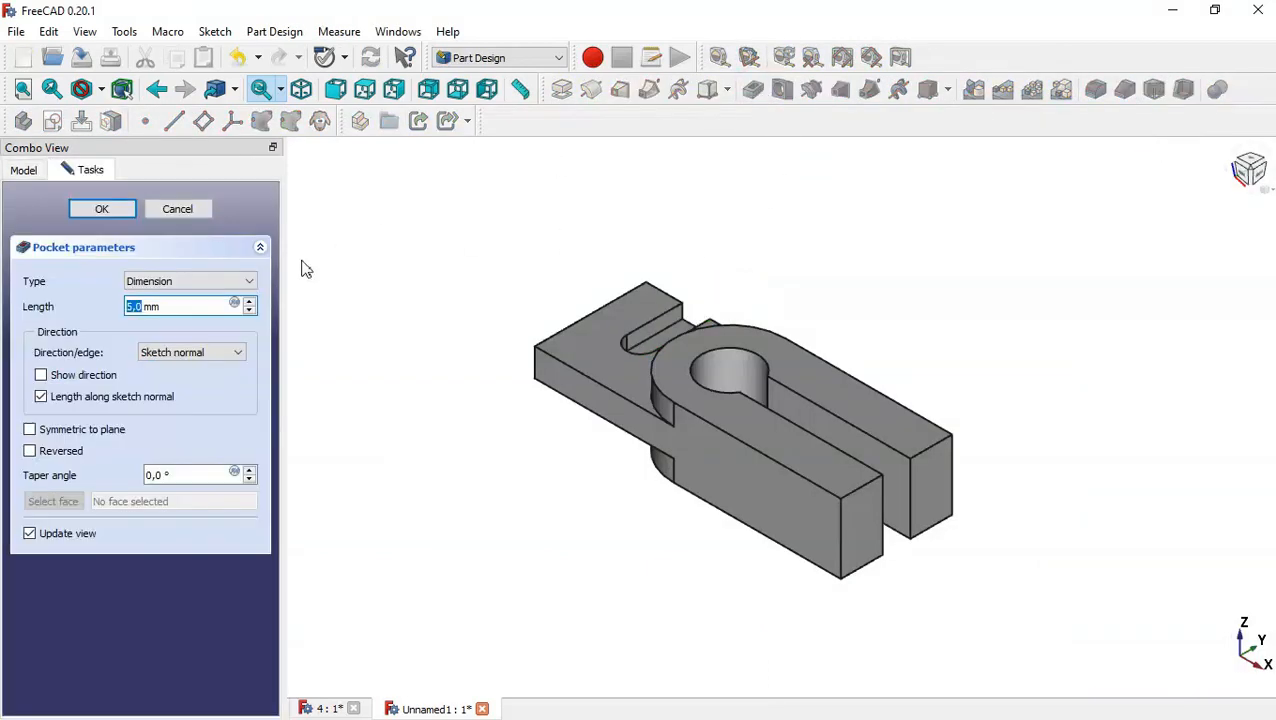
click(183, 287)
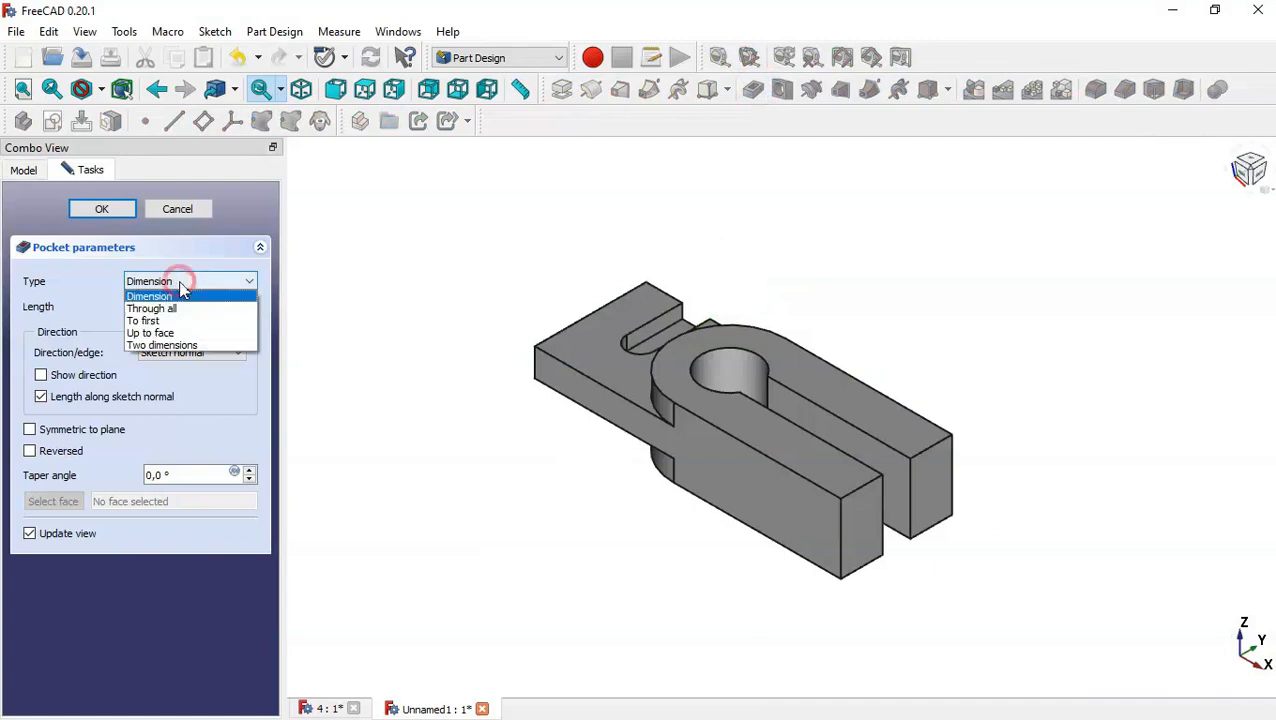
click(188, 310)
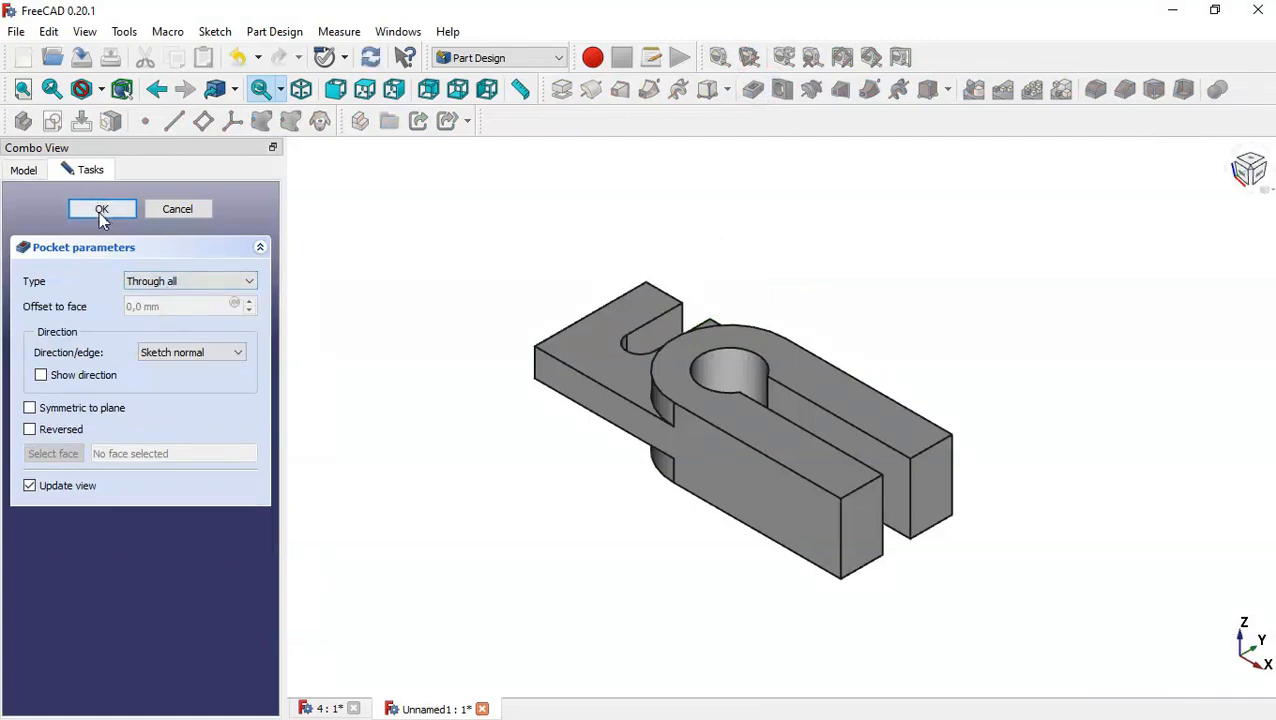
click(101, 211)
mouse_move(593, 237)
middle_down()
mouse_move(647, 296)
mouse_move(604, 279)
mouse_move(600, 257)
middle_up()
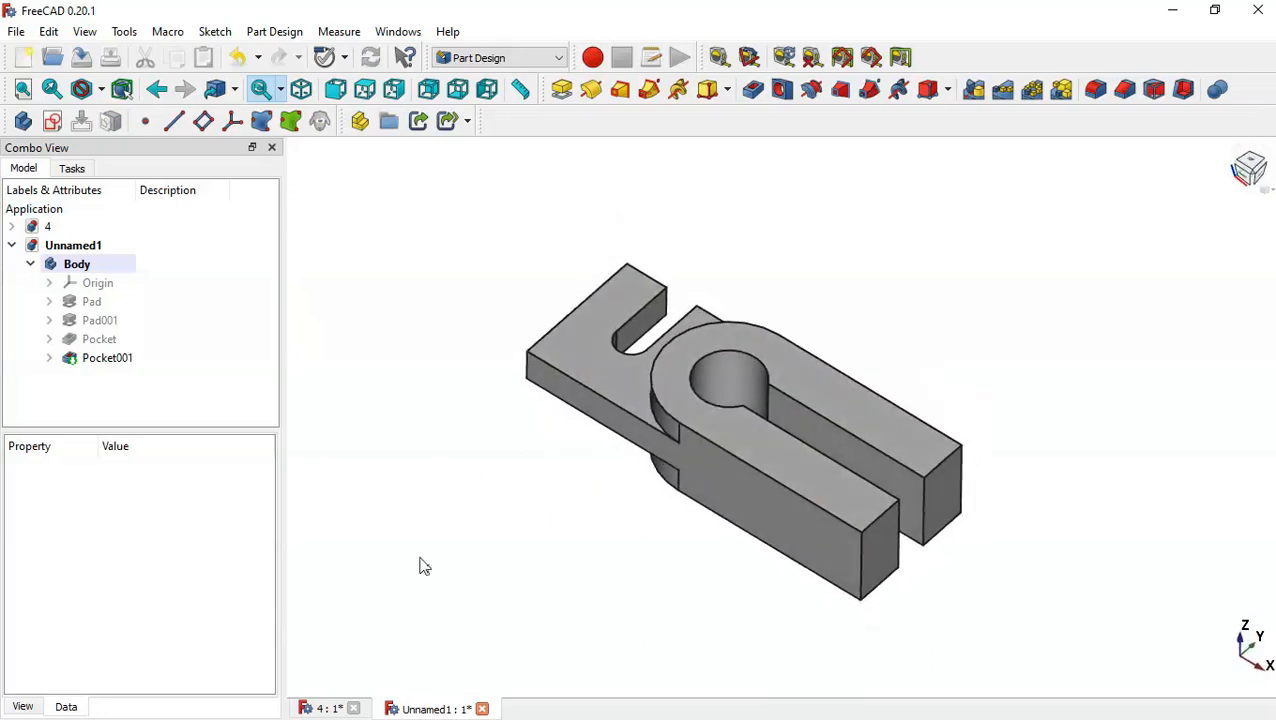
Step: Examine the angled flange and its dimensions in reference document 4, and return to the Unnamed1 model
click(325, 709)
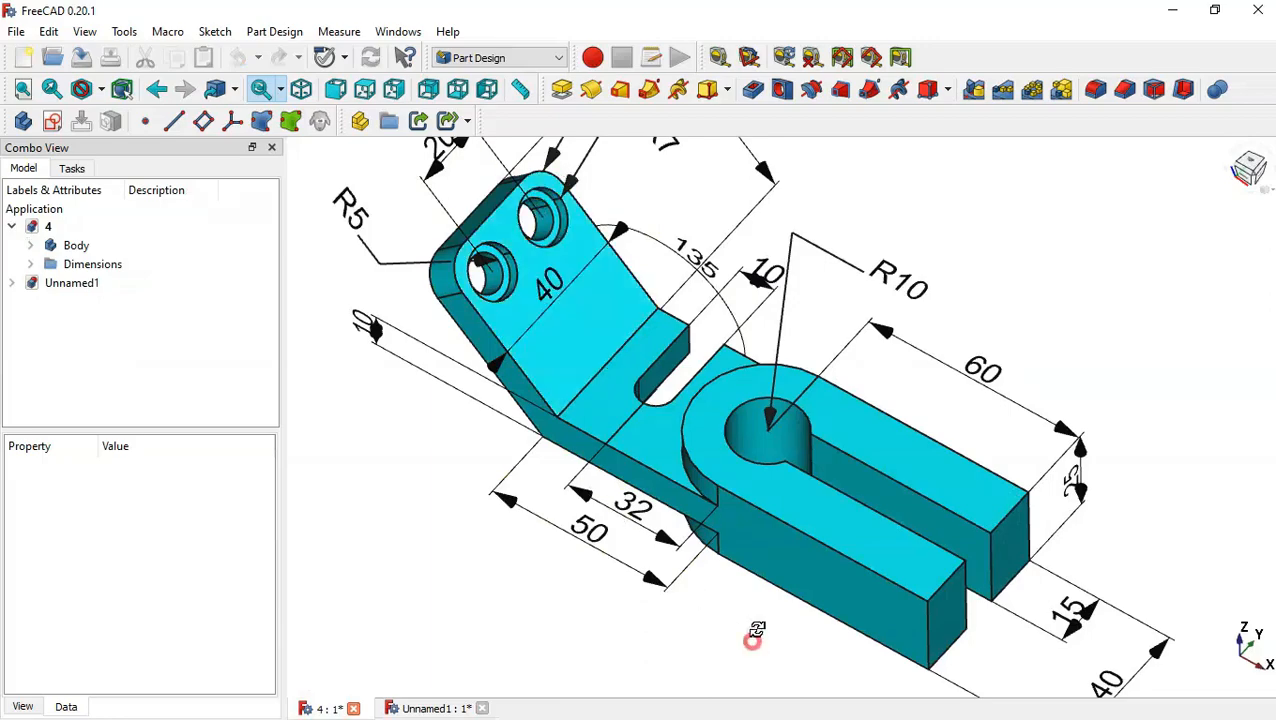
middle_drag(755, 632, 720, 574)
key(Home)
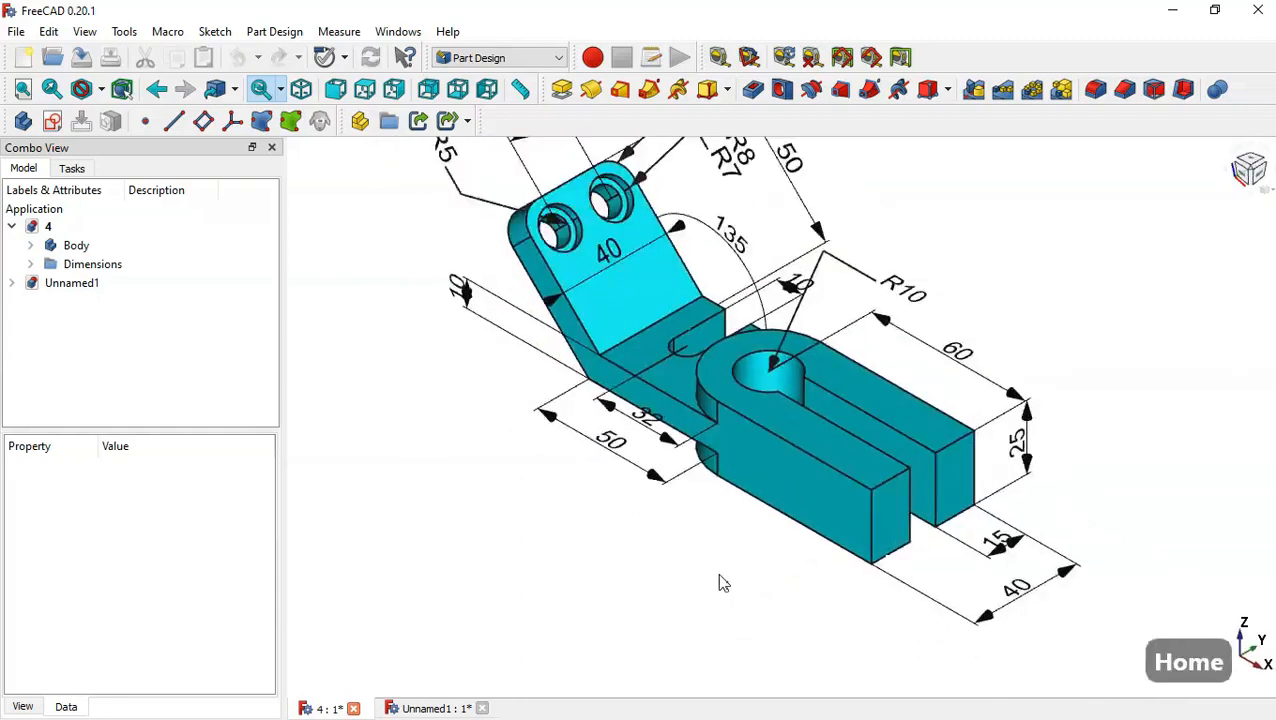
scroll(787, 267, up, 1)
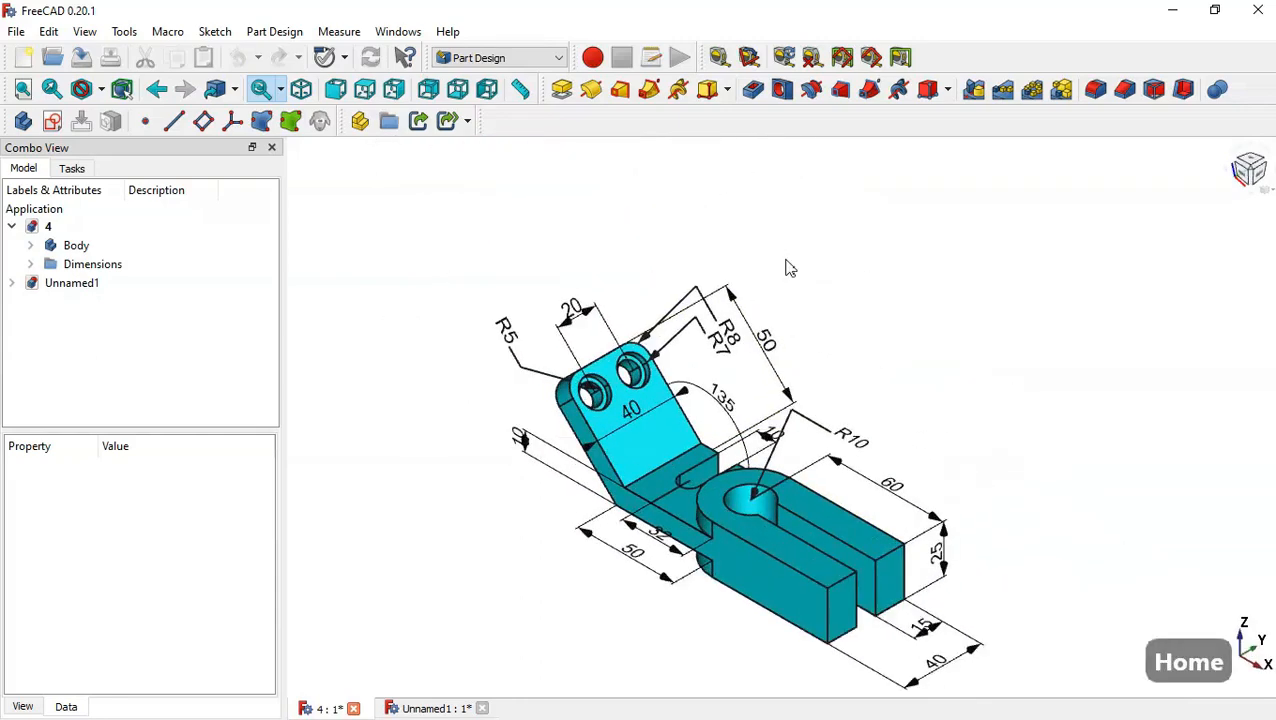
click(430, 709)
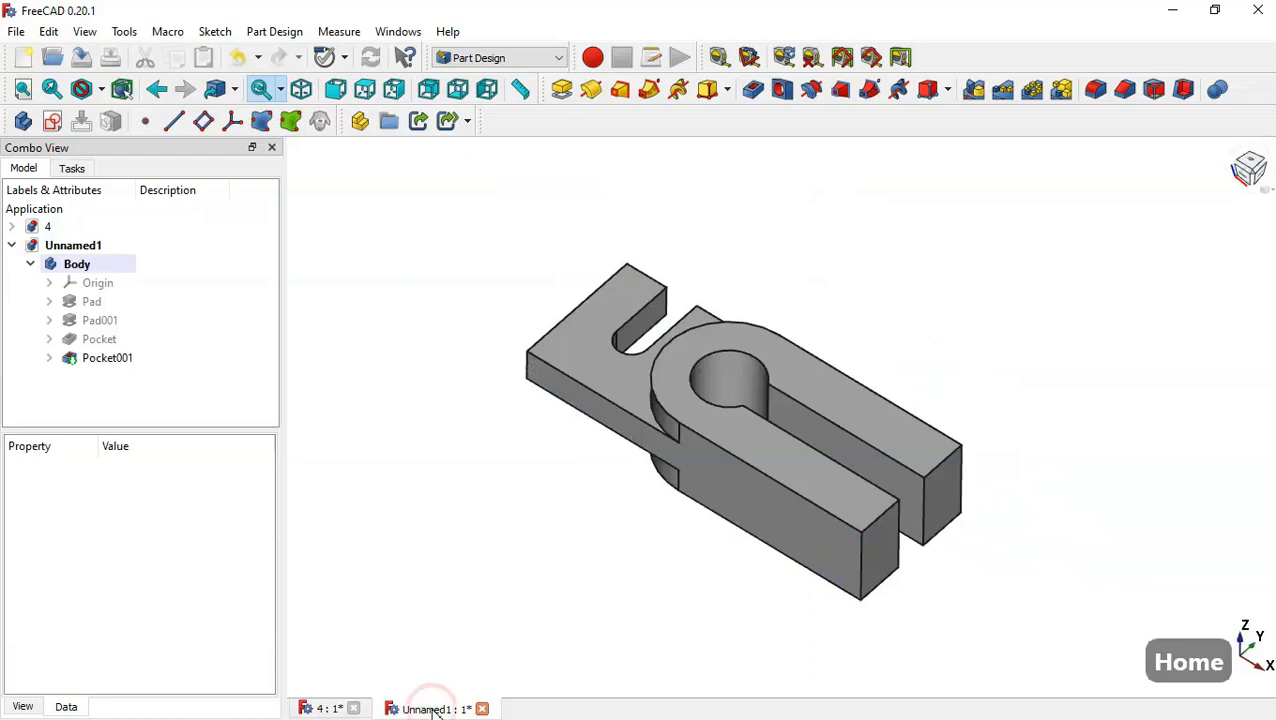
Step: Start a sketch on the XY plane and draw a centred rectangle about 66 by 50 mm, centred on the horizontal axis with one corner on the vertical axis
click(52, 121)
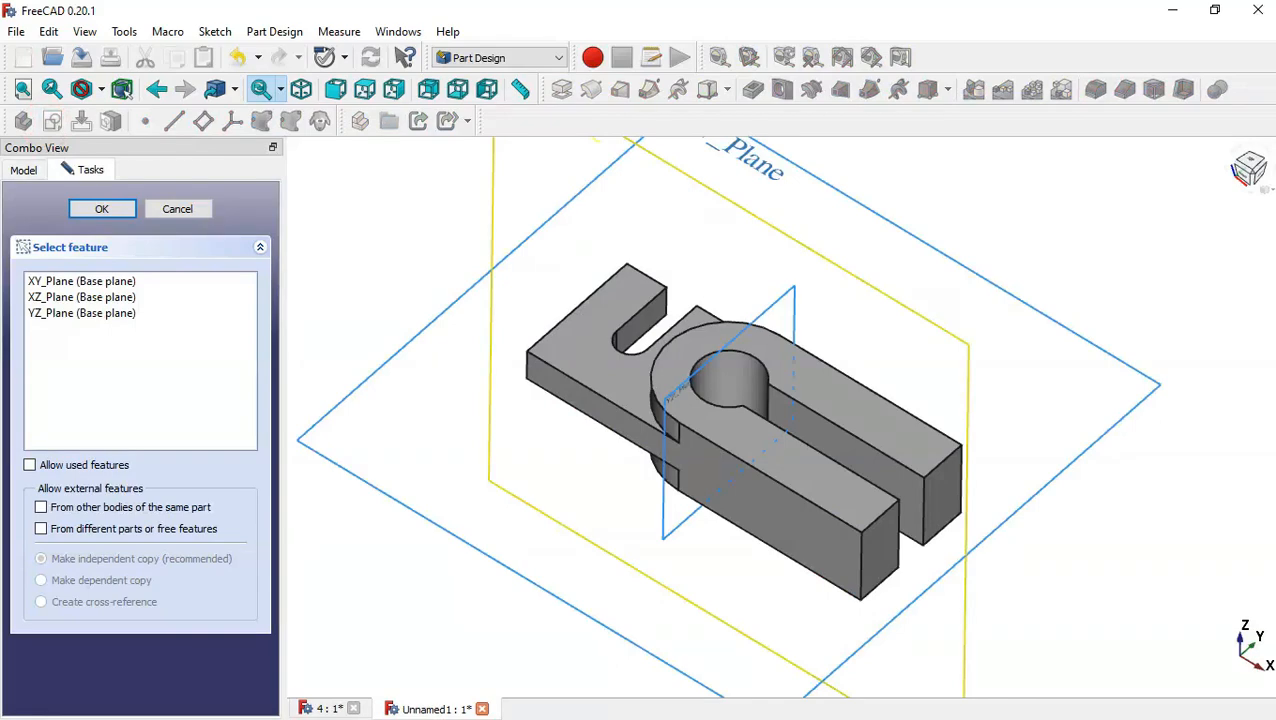
scroll(891, 246, down, 3)
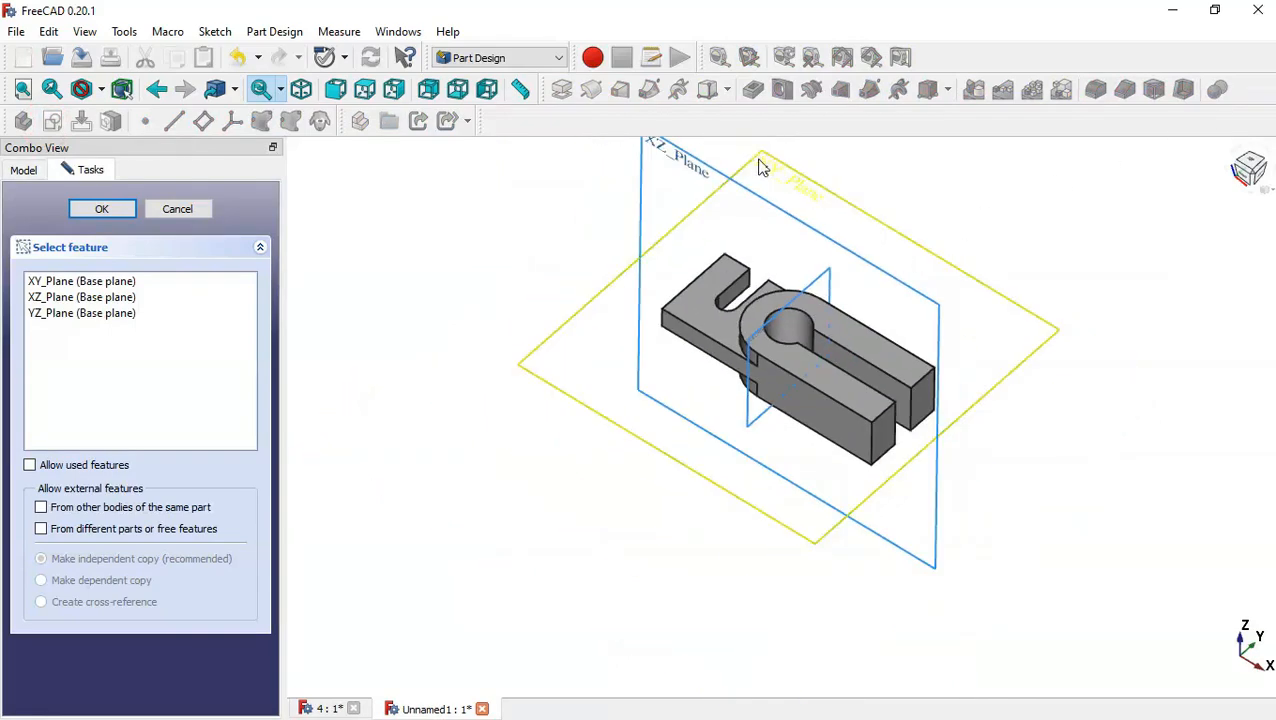
click(789, 182)
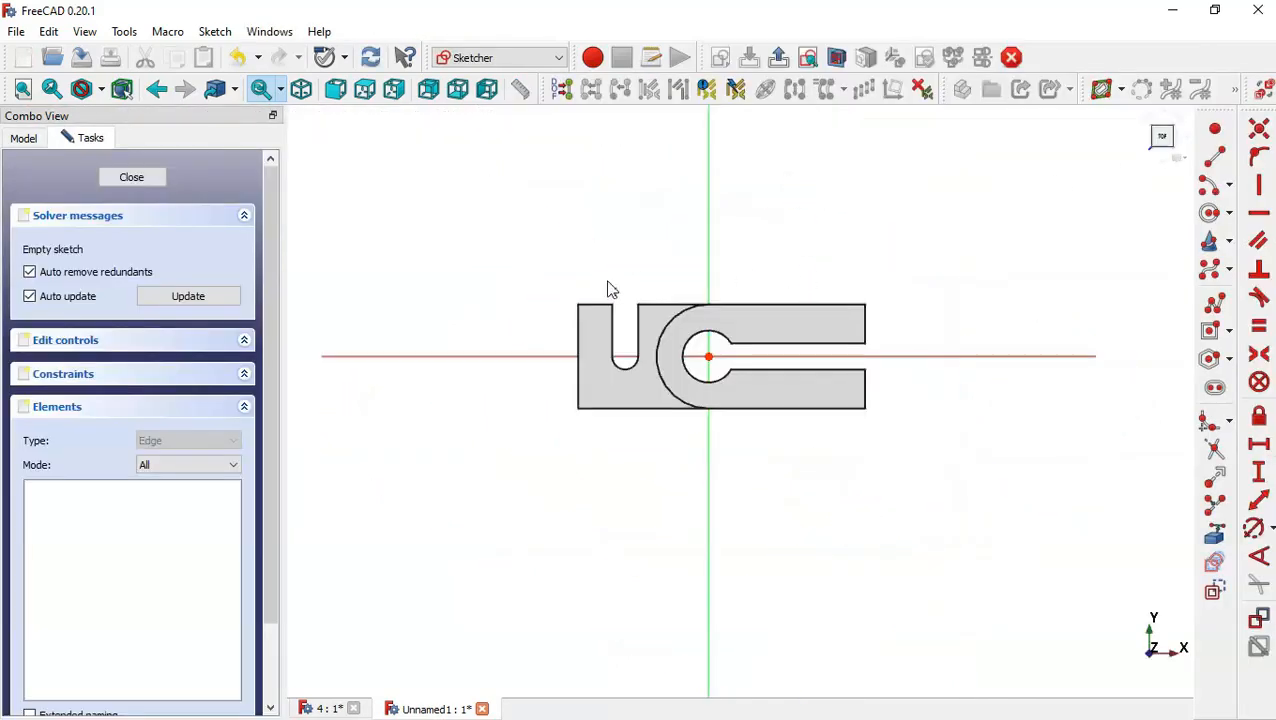
scroll(519, 342, up, 2)
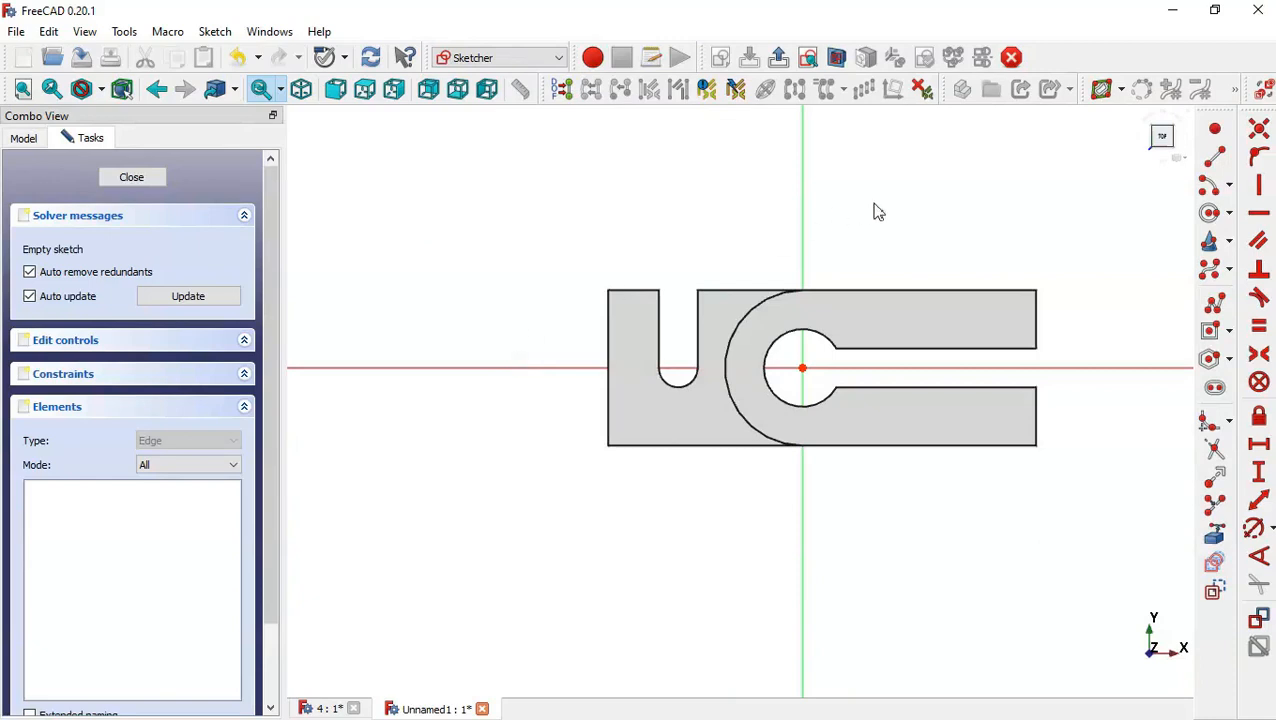
click(1212, 338)
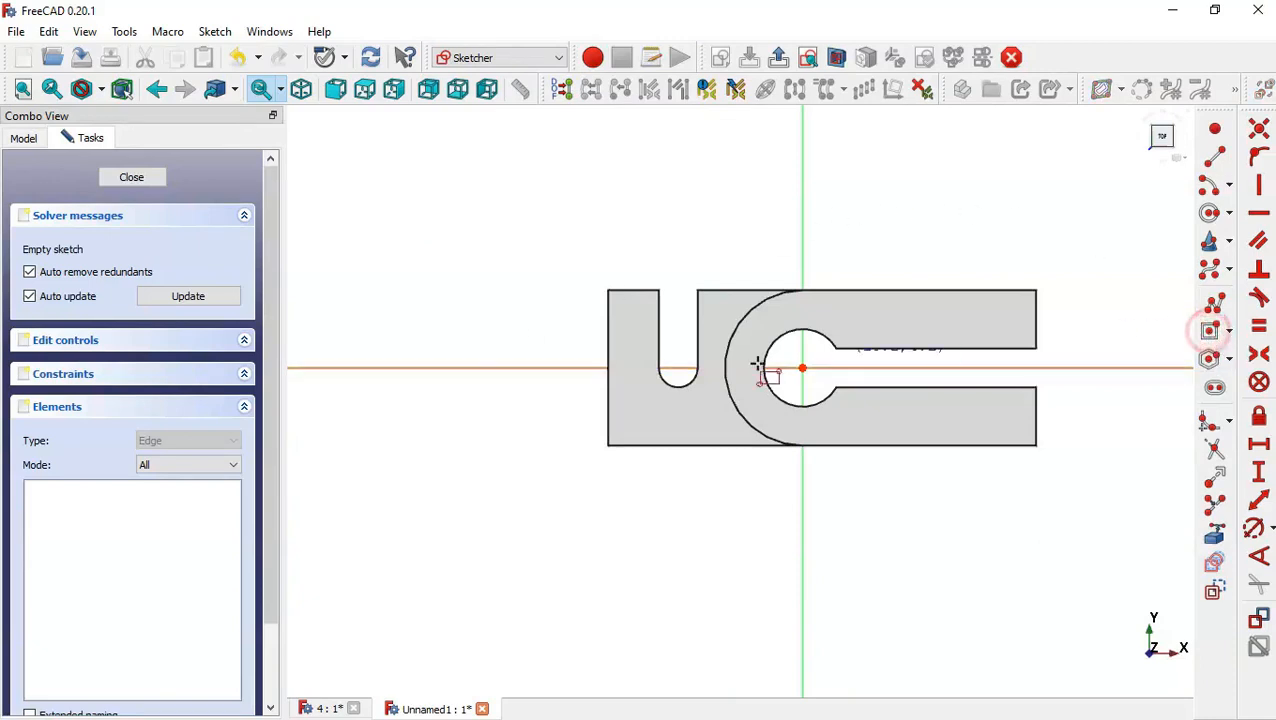
click(675, 367)
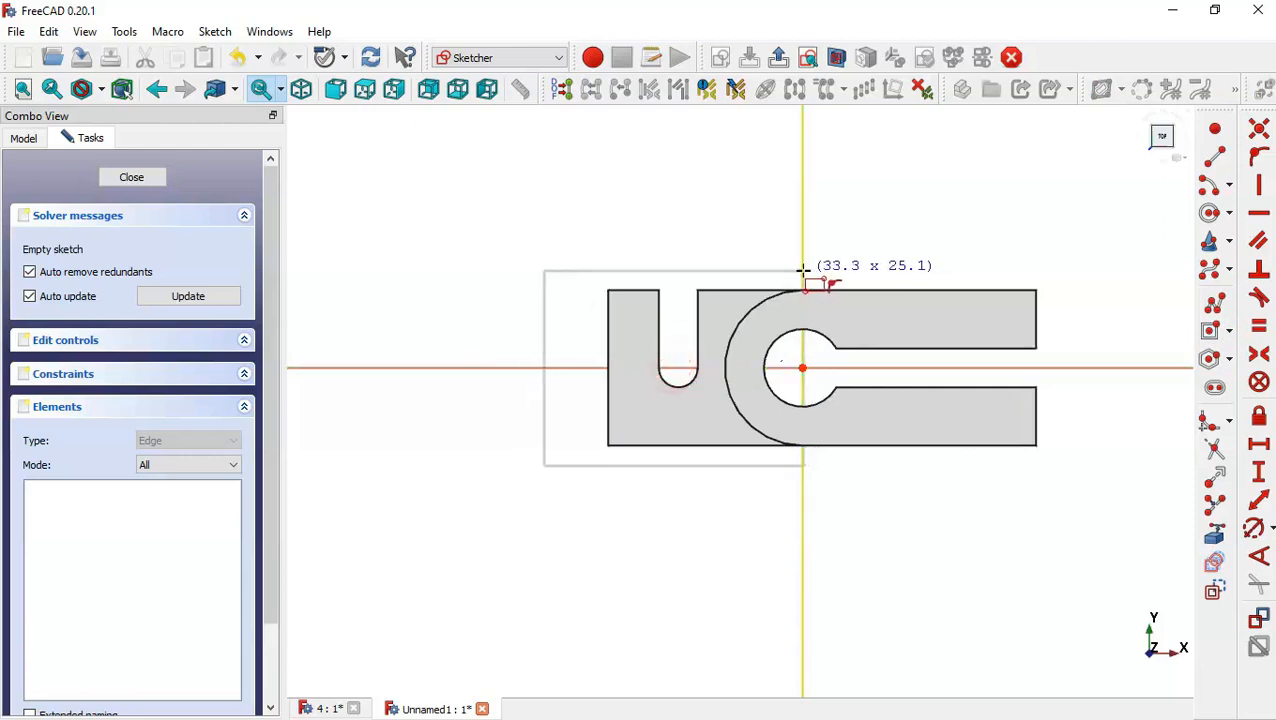
click(803, 270)
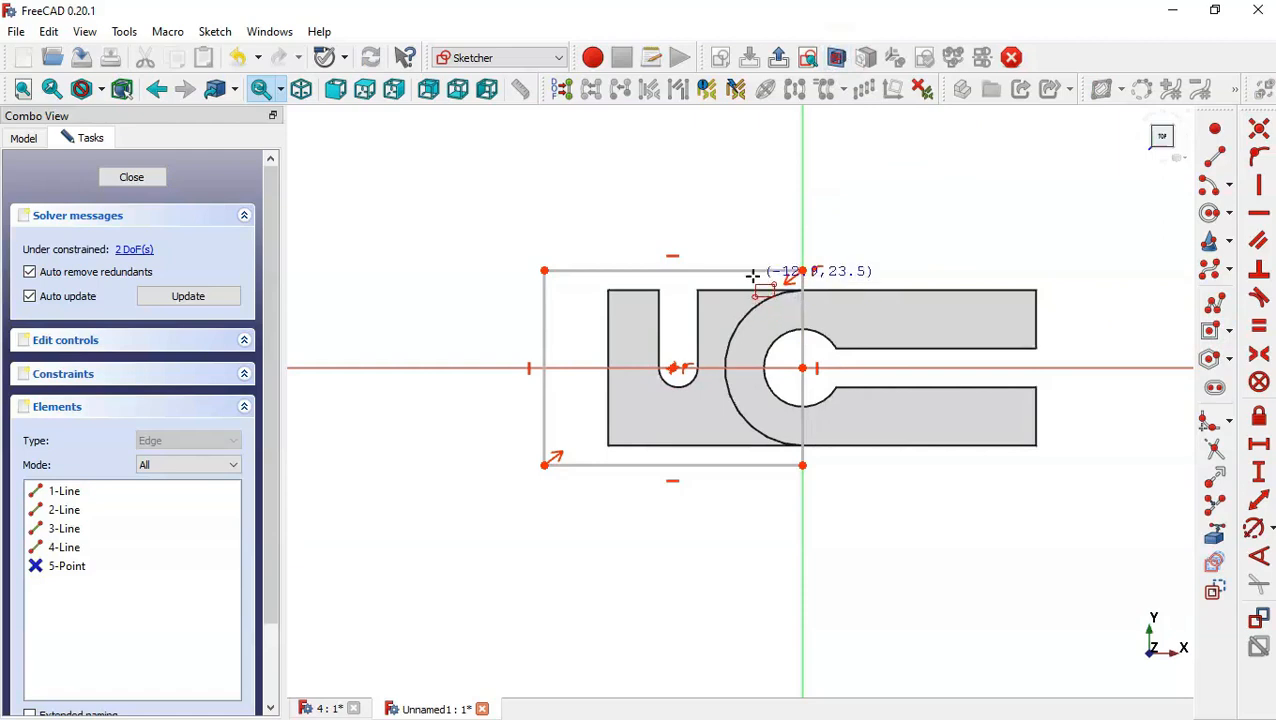
Step: Constrain the rectangle's height to 40 mm and its width to 50 mm, and close the sketch
click(1259, 472)
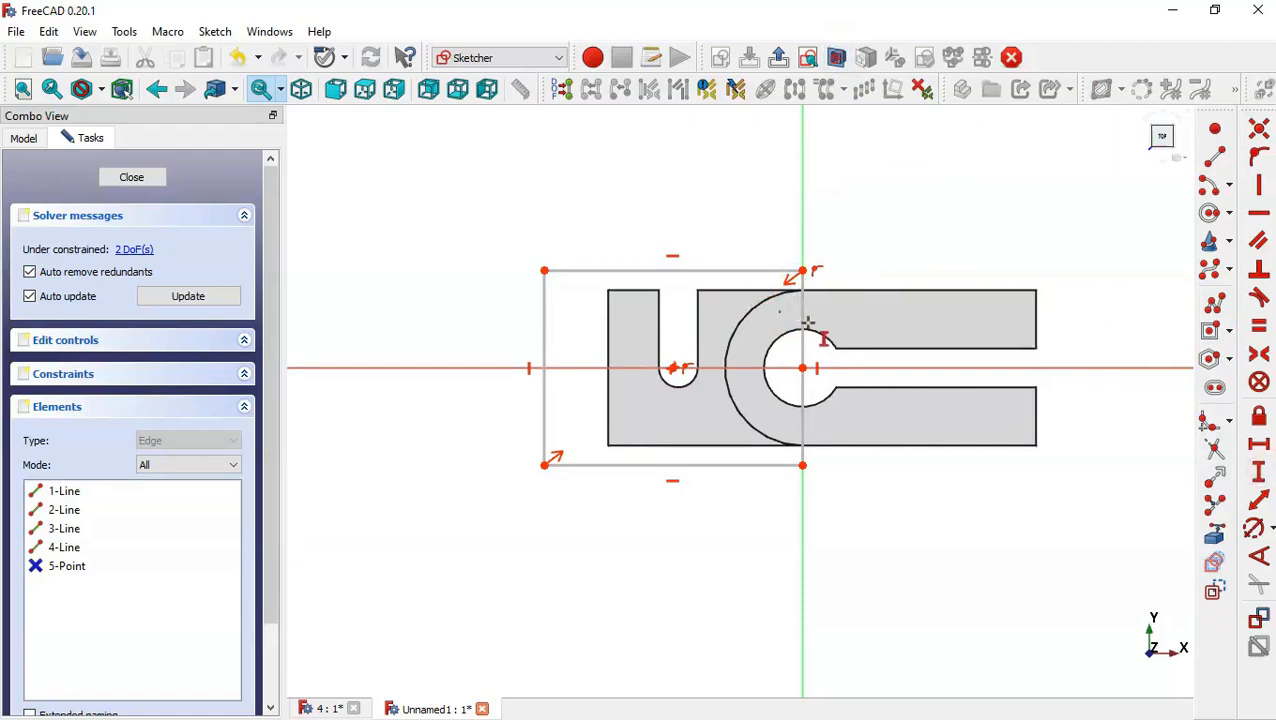
click(803, 318)
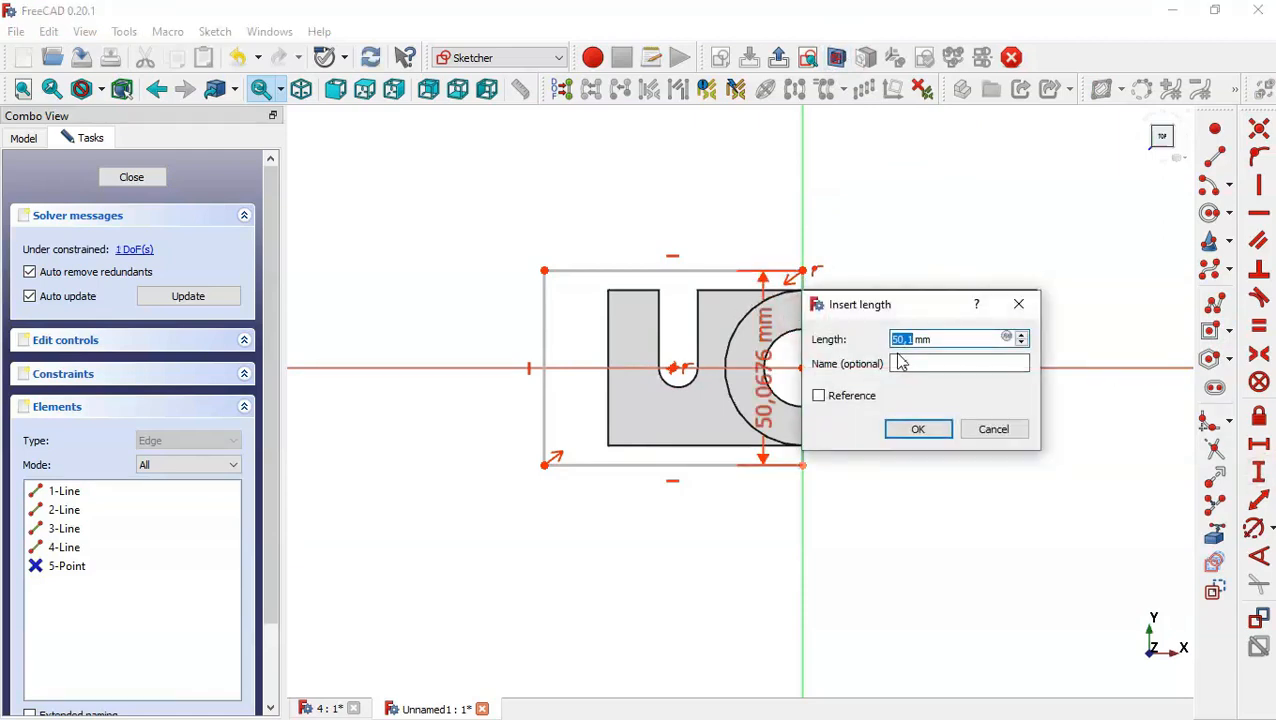
text(40)
key(Return)
click(1259, 444)
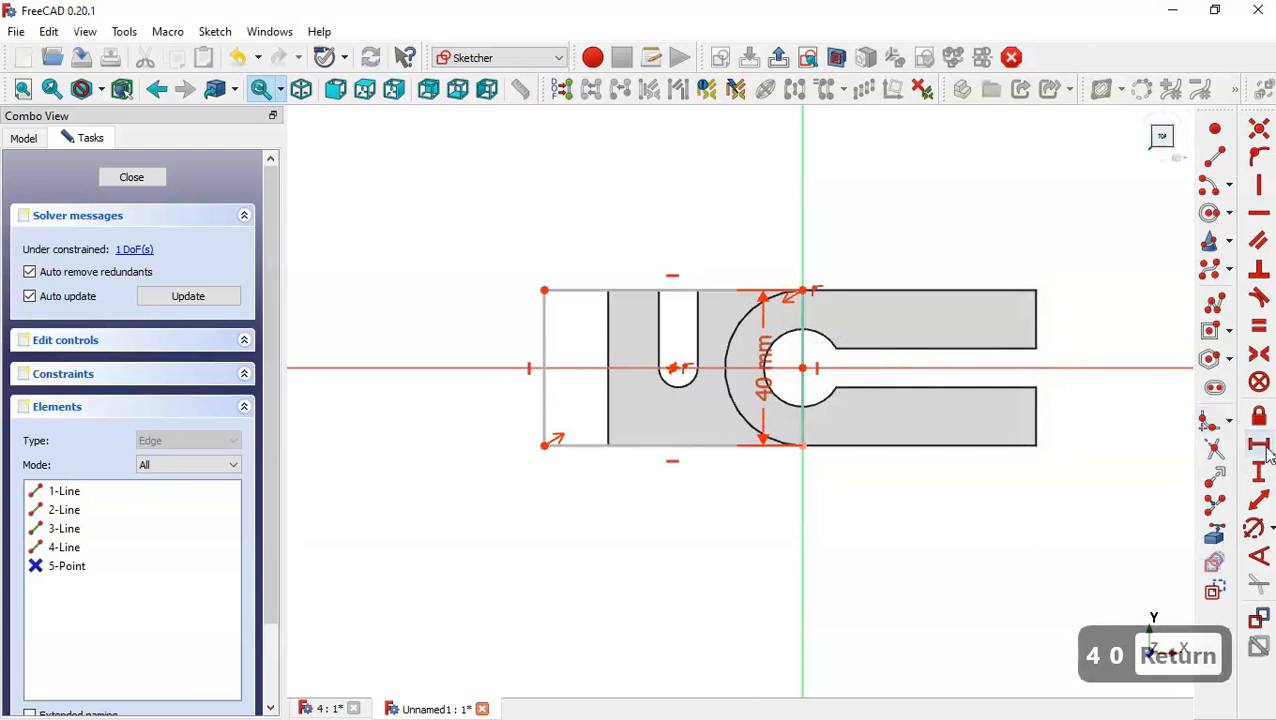
click(687, 289)
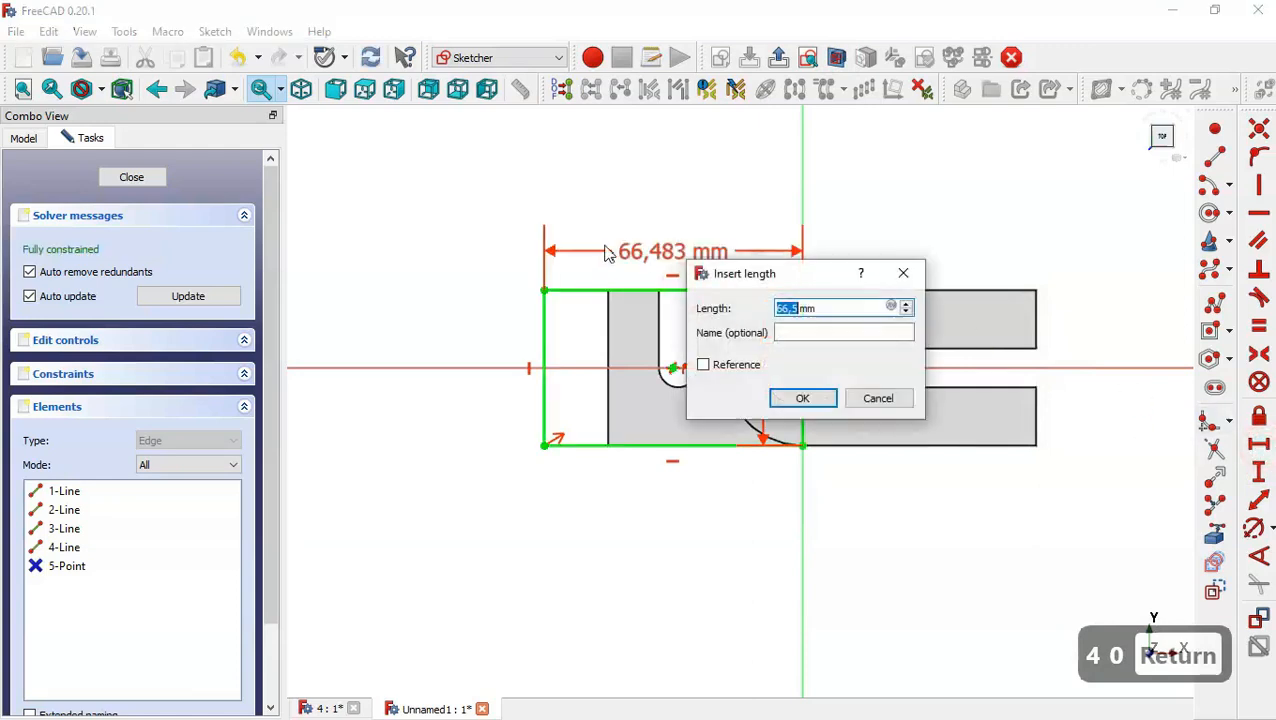
text(50)
key(Return)
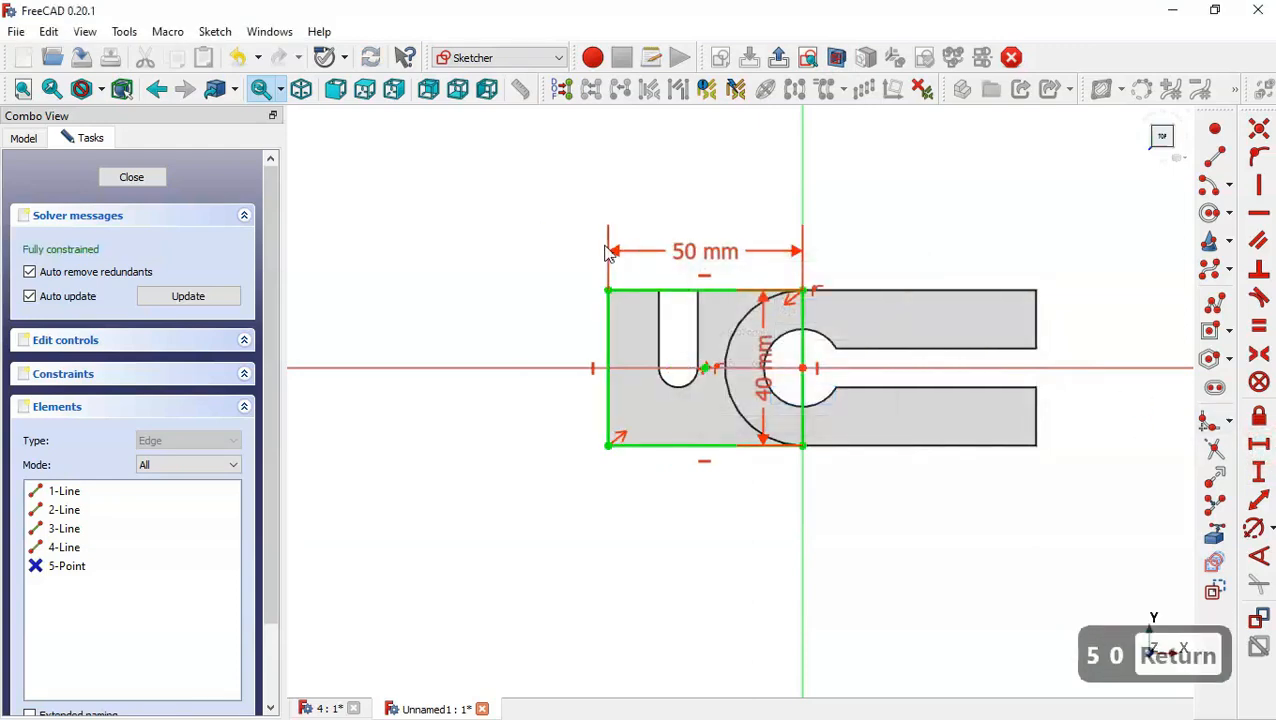
click(125, 178)
Step: Edit the attachment of the new rectangle sketch and set its offset in the x-direction to -50 mm
scroll(745, 268, up, 3)
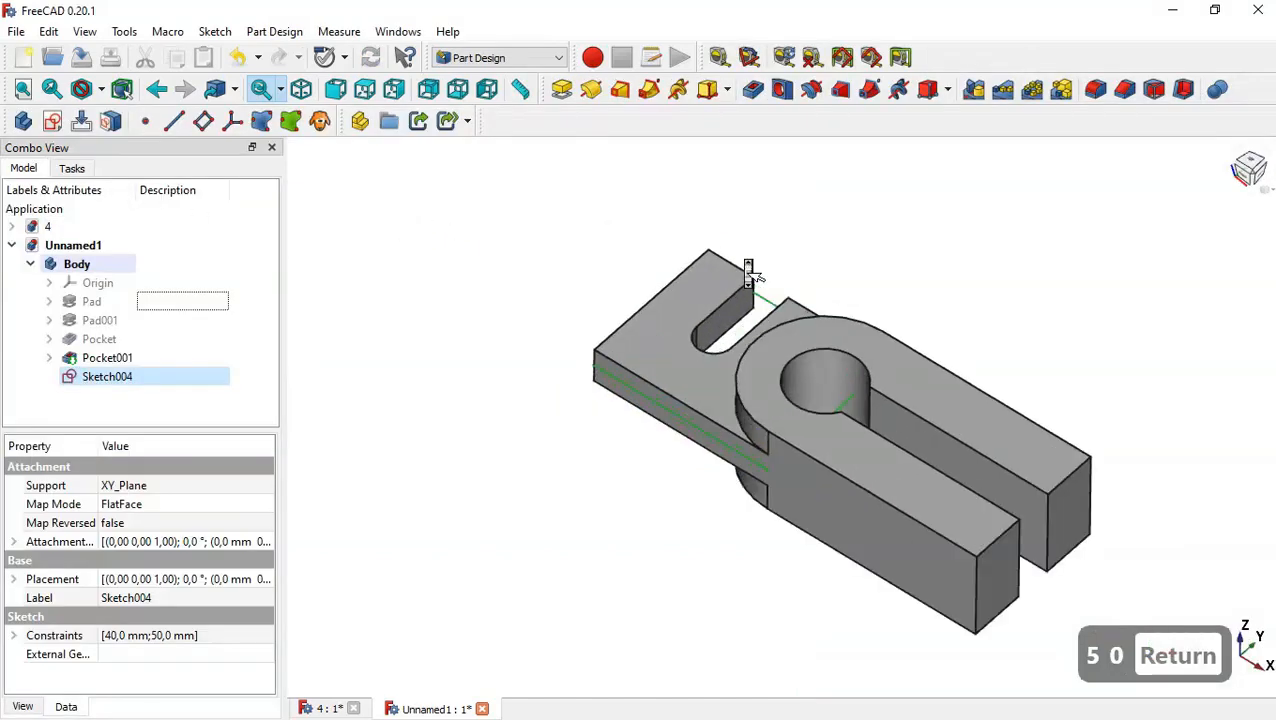
mouse_move(735, 518)
middle_down()
mouse_move(843, 524)
mouse_move(817, 478)
mouse_move(743, 438)
mouse_move(812, 478)
middle_up()
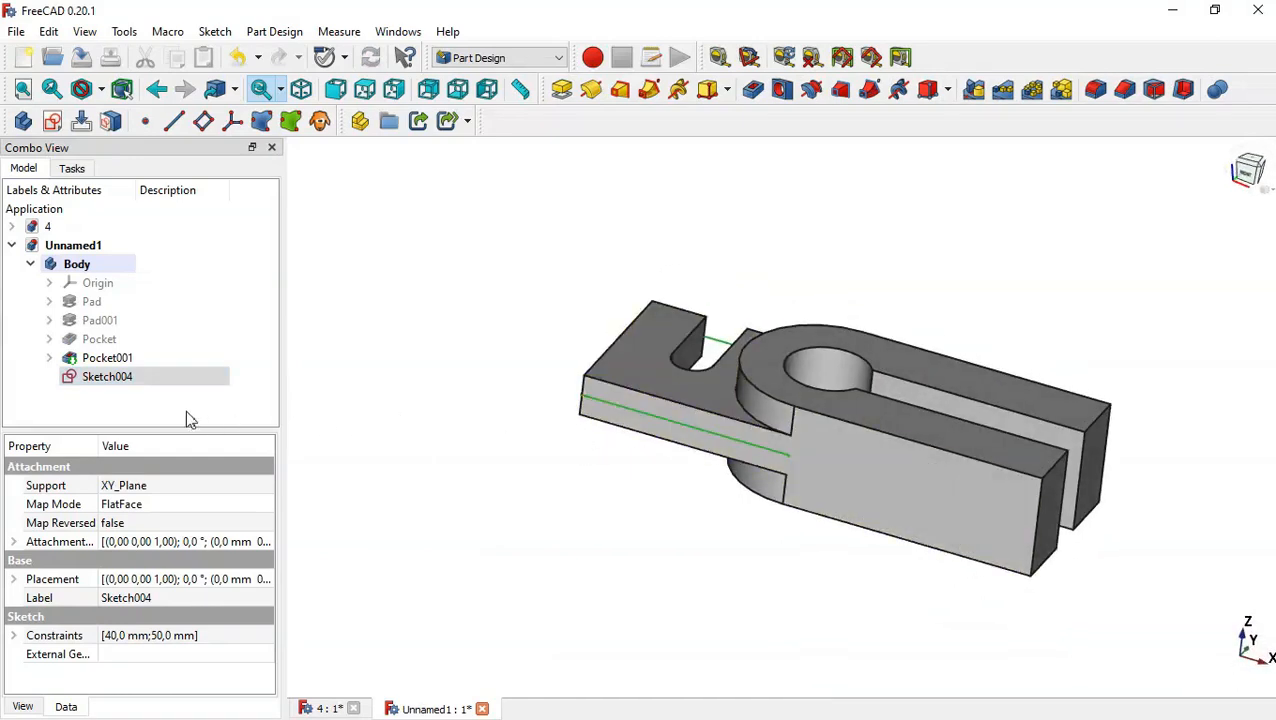
right_click(179, 386)
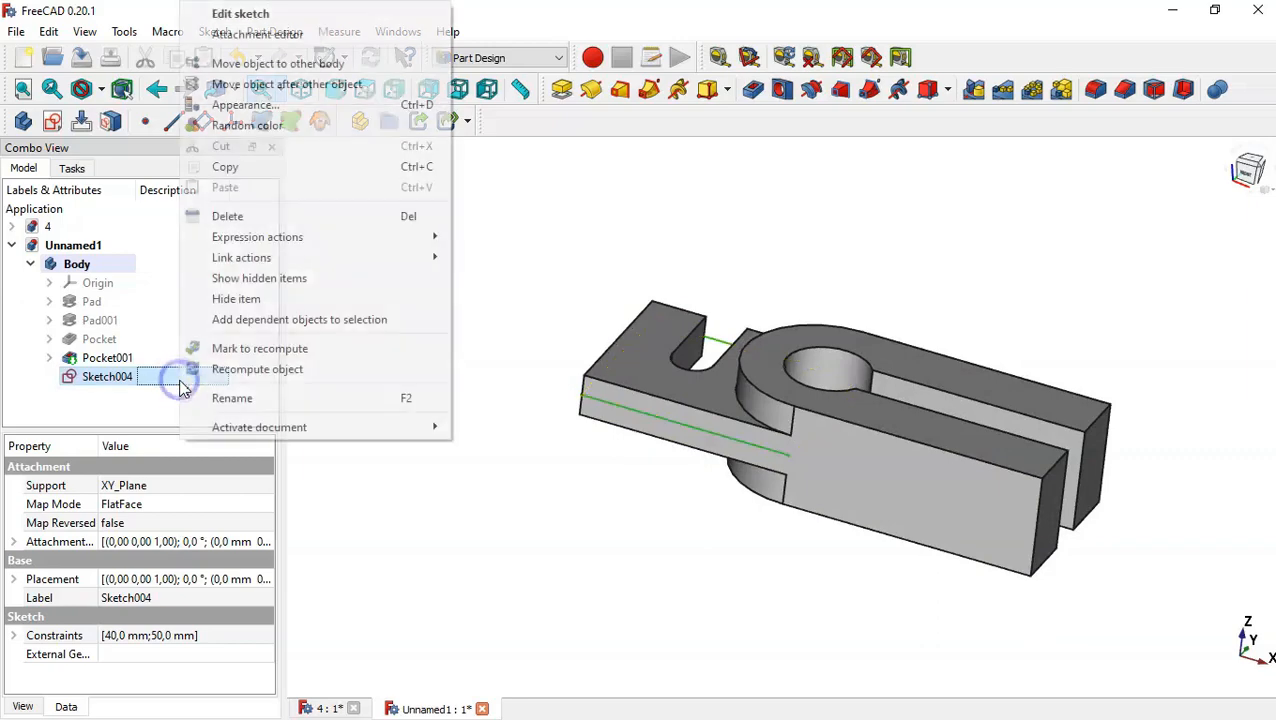
click(307, 41)
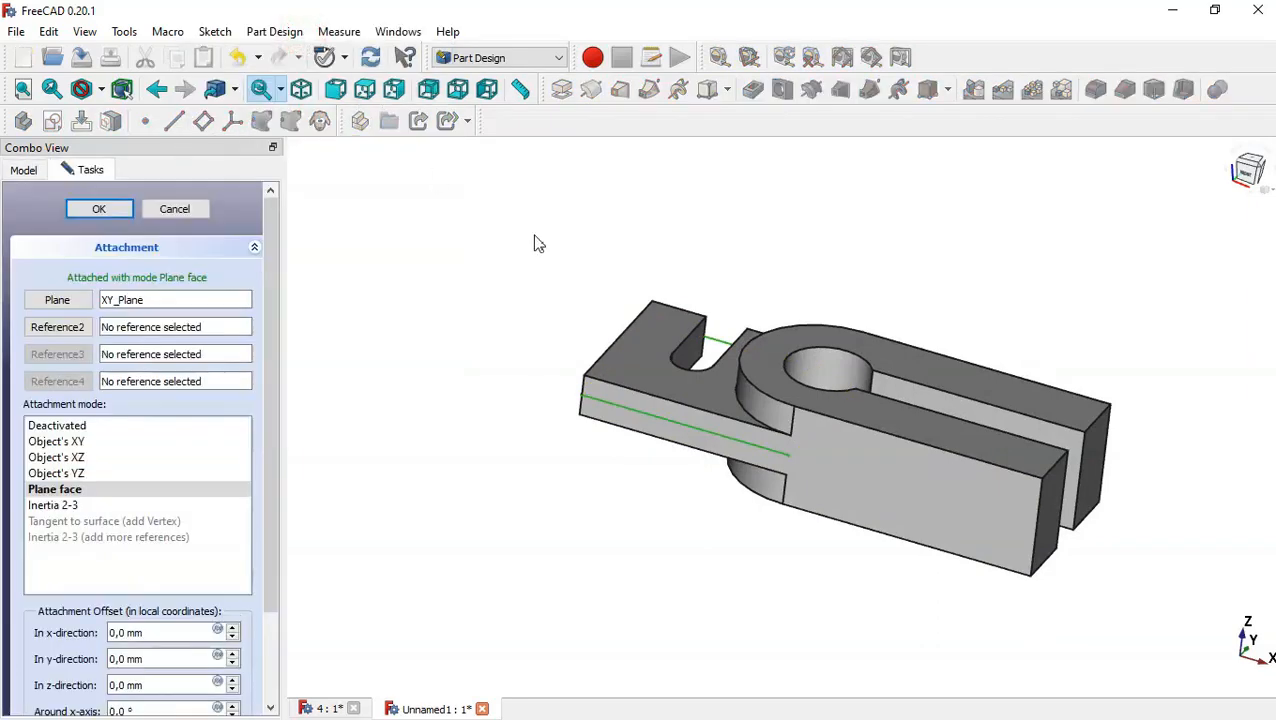
middle_drag(547, 402, 545, 428)
drag(272, 369, 285, 528)
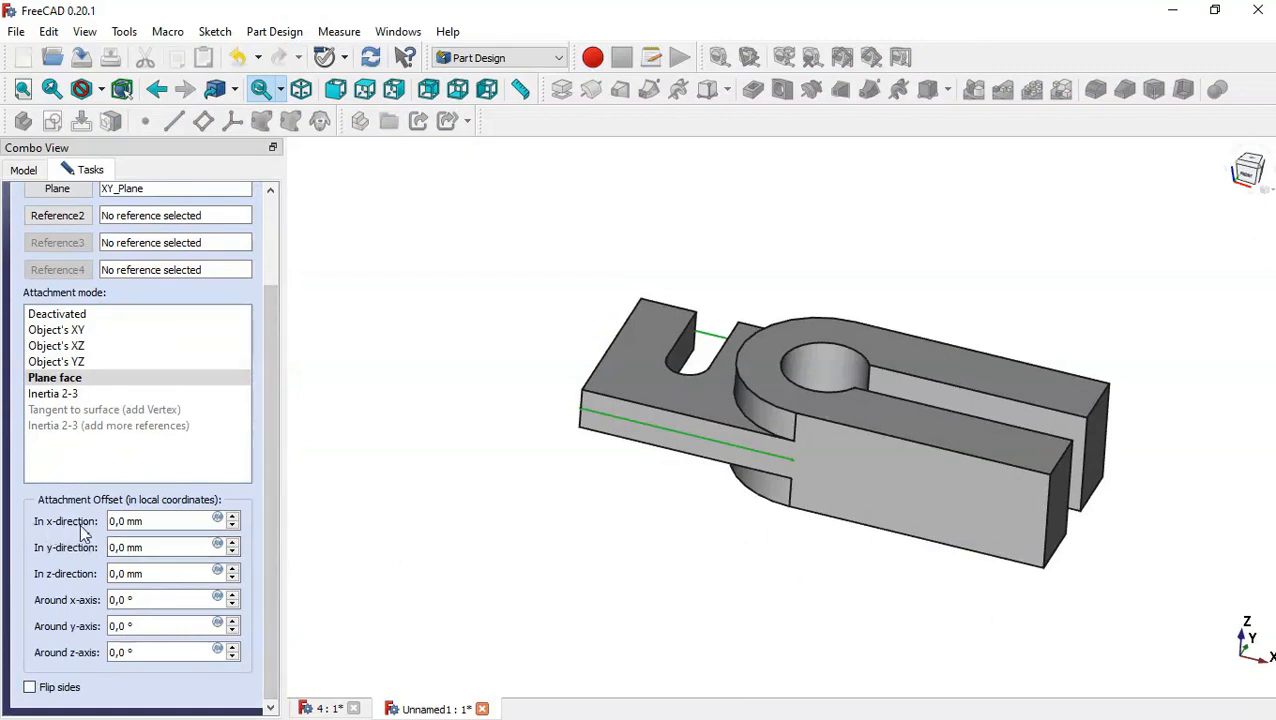
double_click(186, 521)
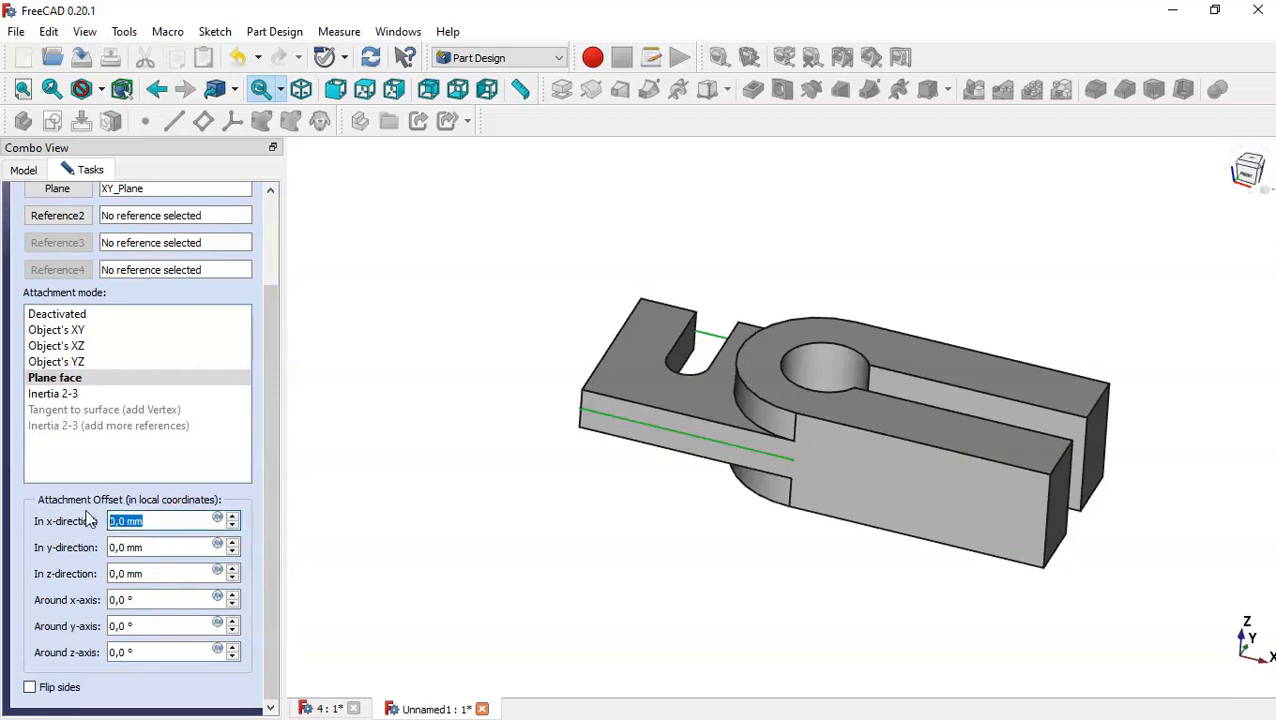
text(-50)
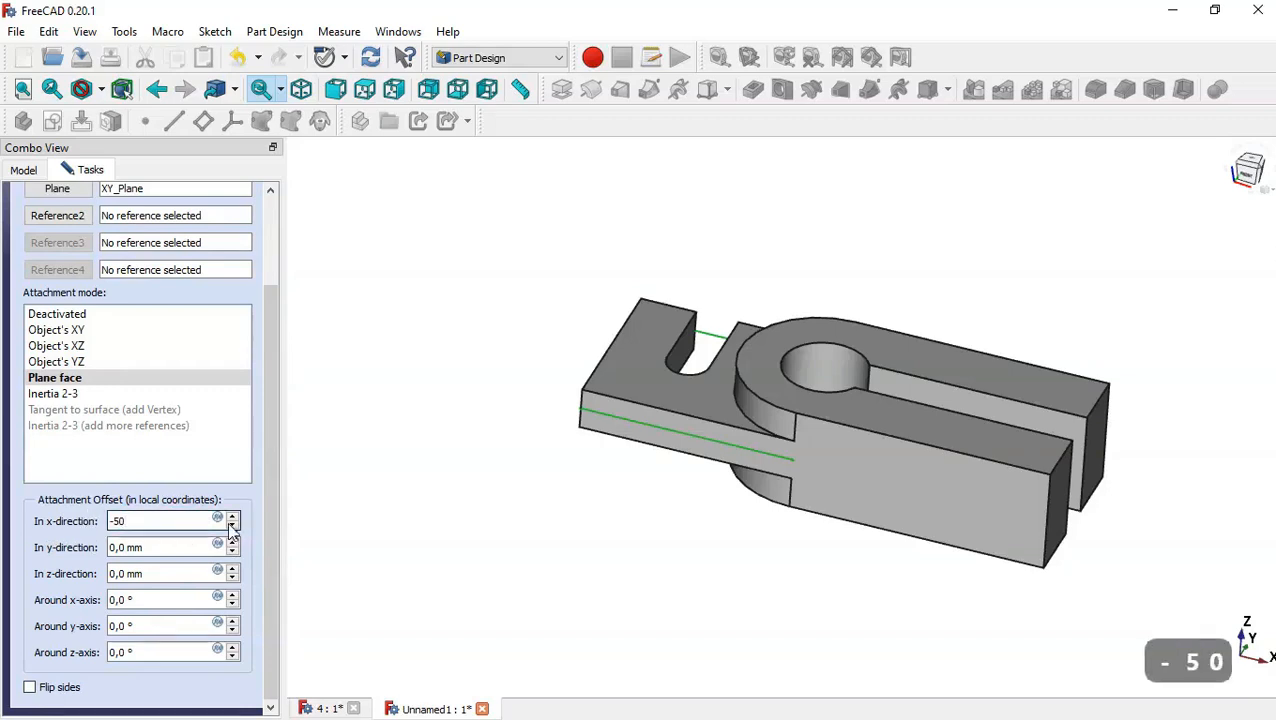
click(322, 530)
Step: Set the sketch's attachment offset in the z-direction to -5 mm, checking it from the front
drag(444, 544, 521, 502)
key(1)
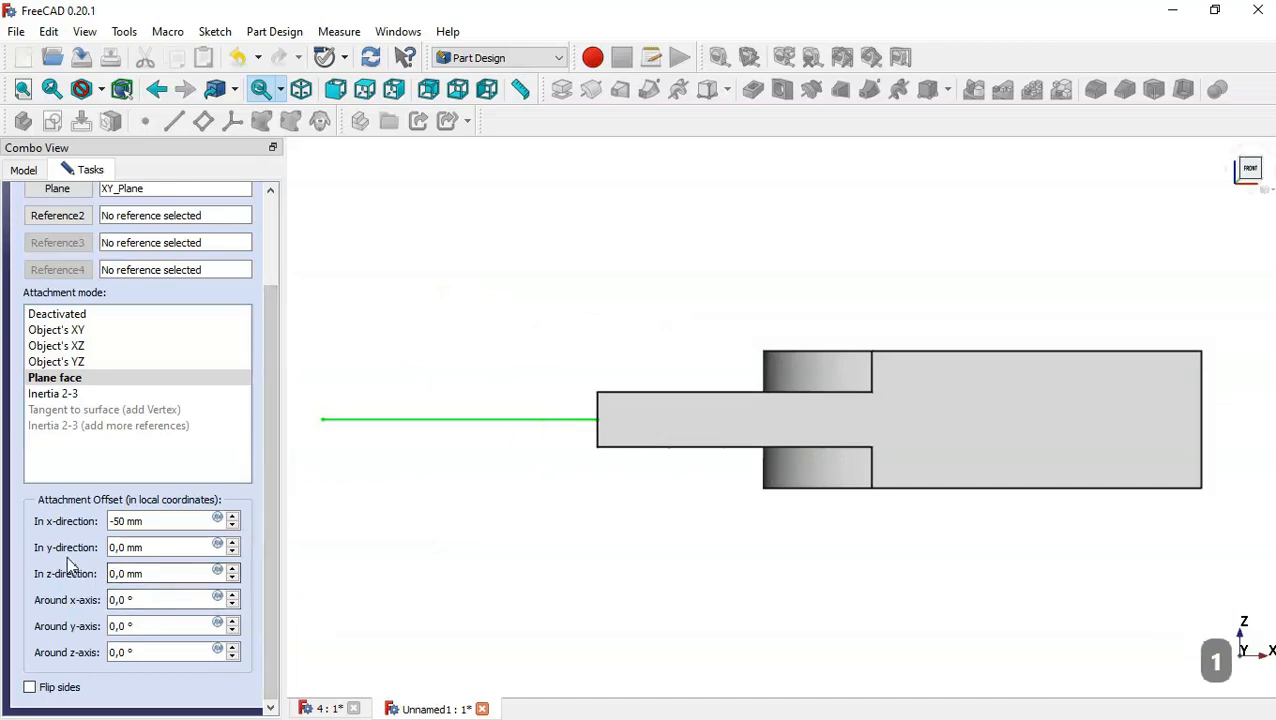
triple_click(155, 573)
text(-5)
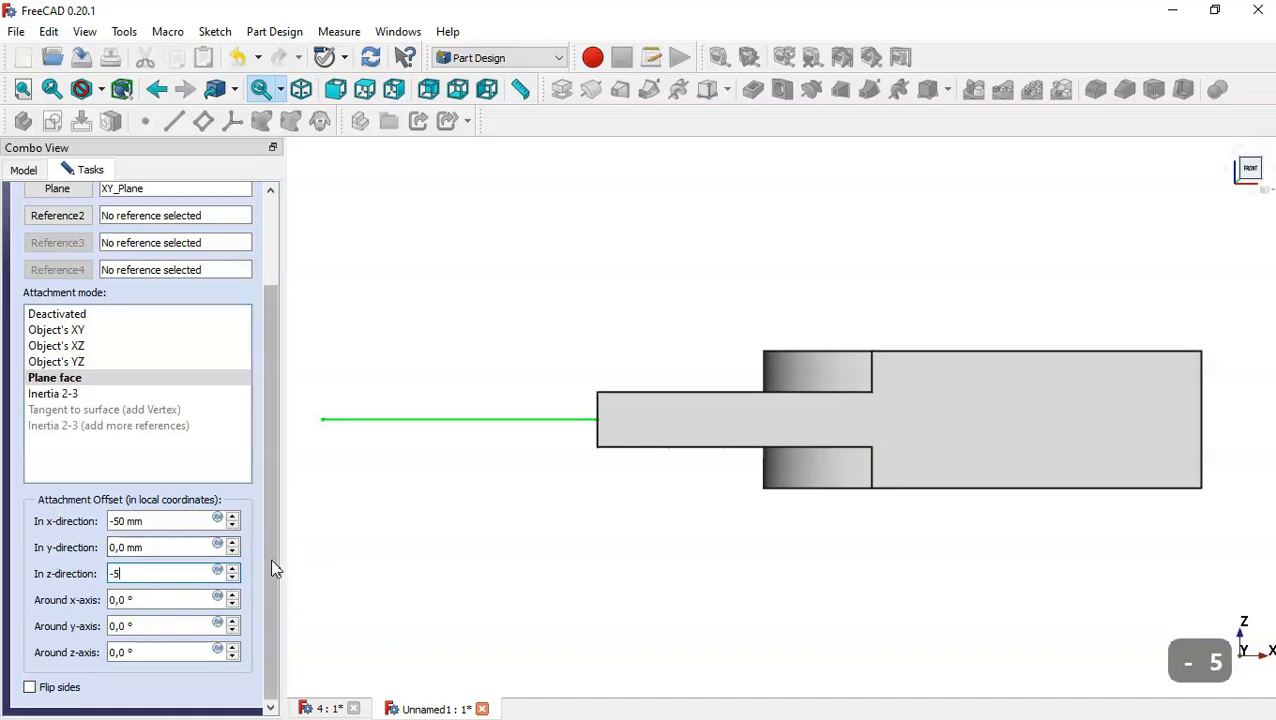
drag(270, 558, 275, 590)
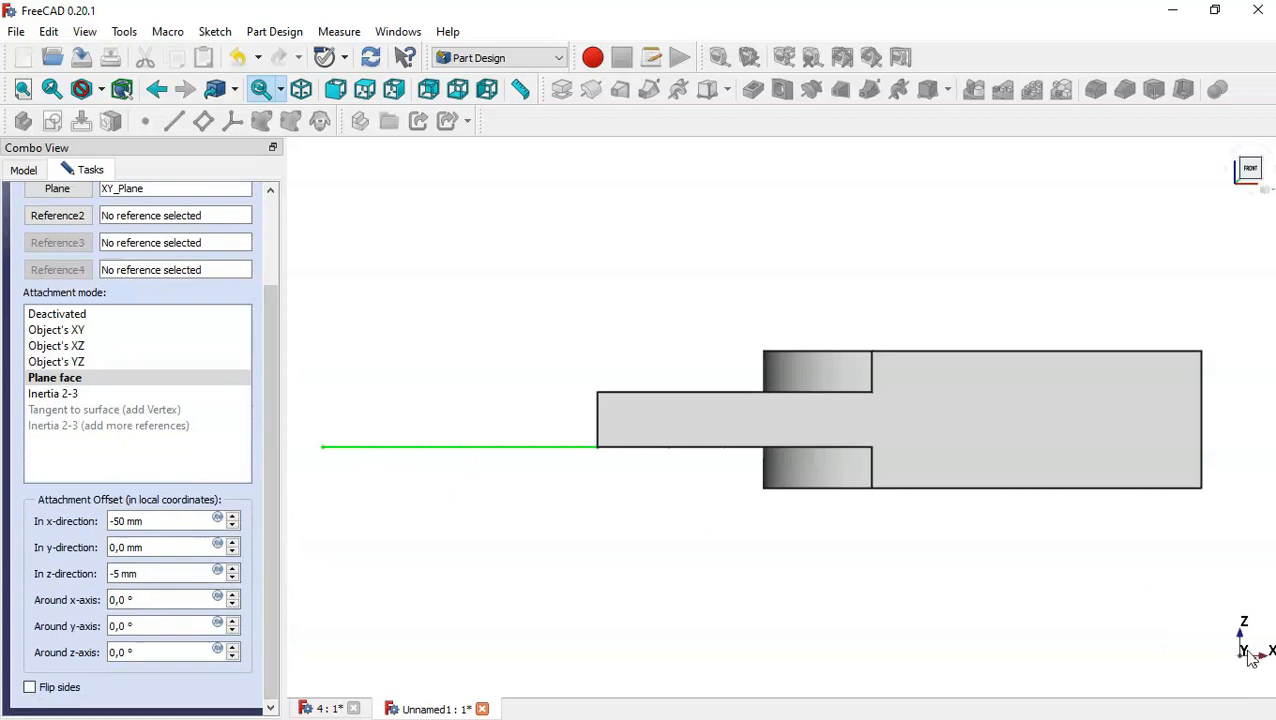
Step: Rotate the sketch's attachment 45° around the y-axis and accept the attachment changes
double_click(134, 627)
text(45)
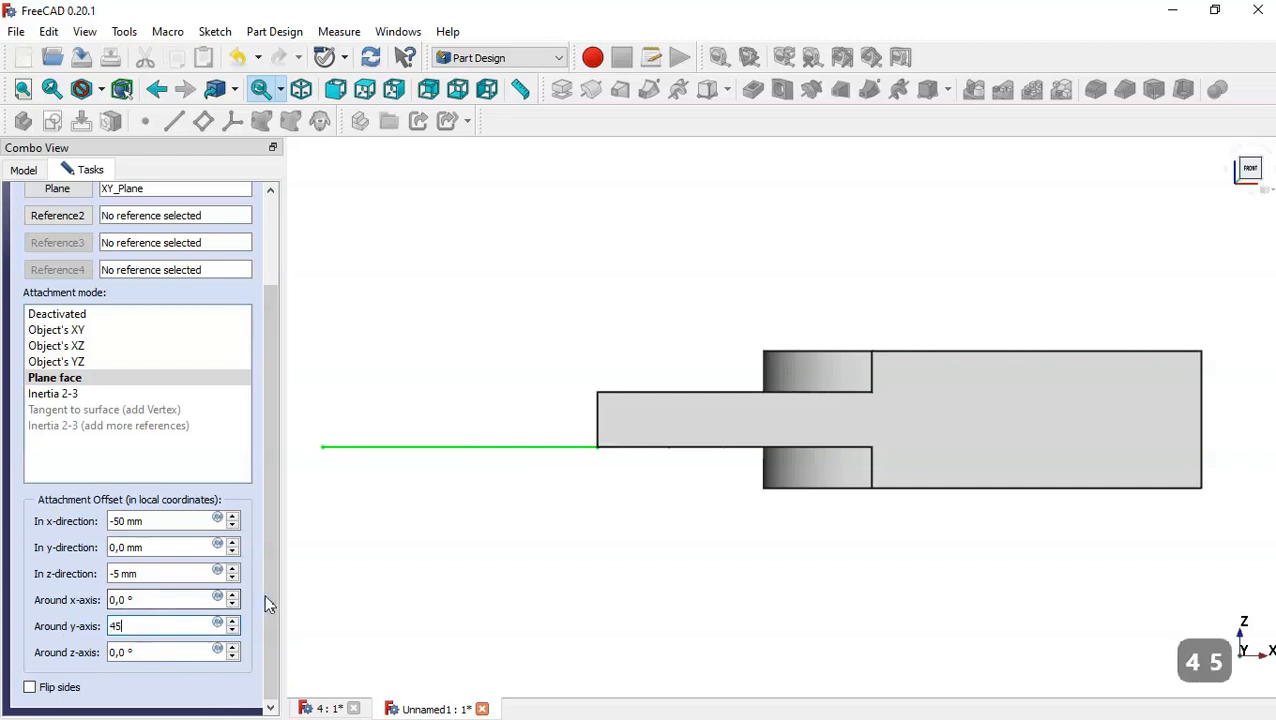
drag(266, 594, 272, 437)
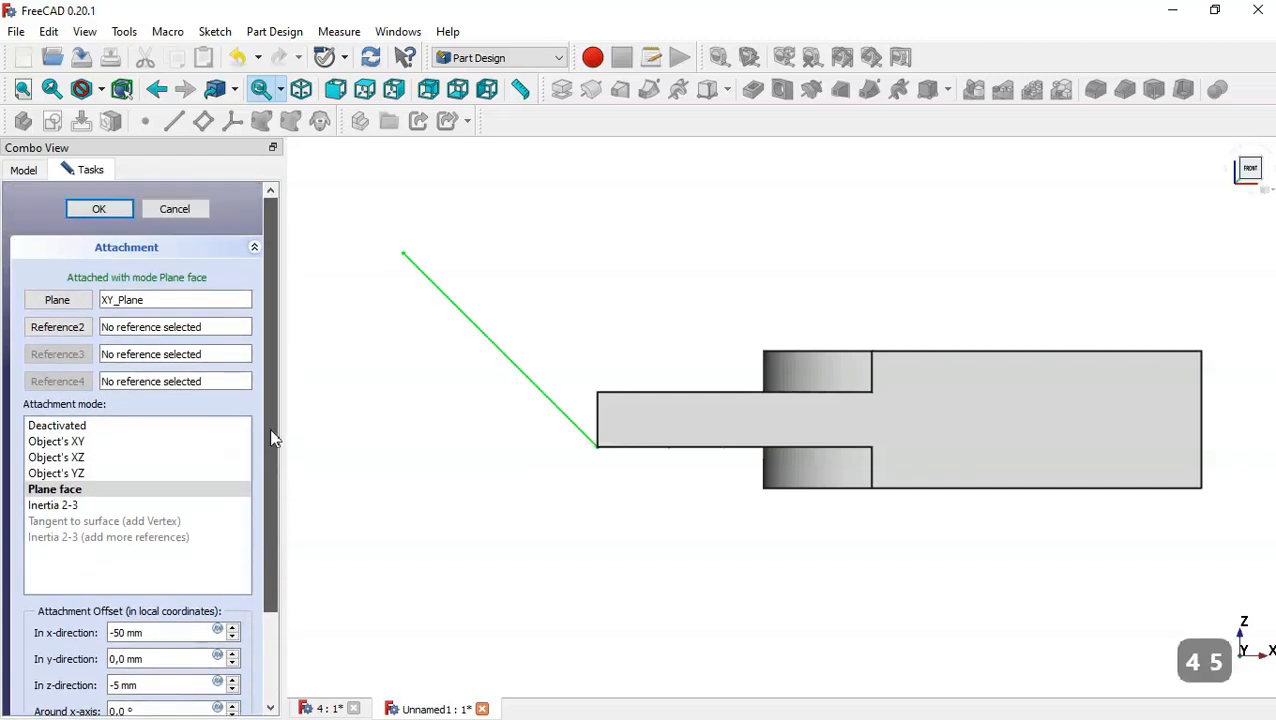
click(108, 216)
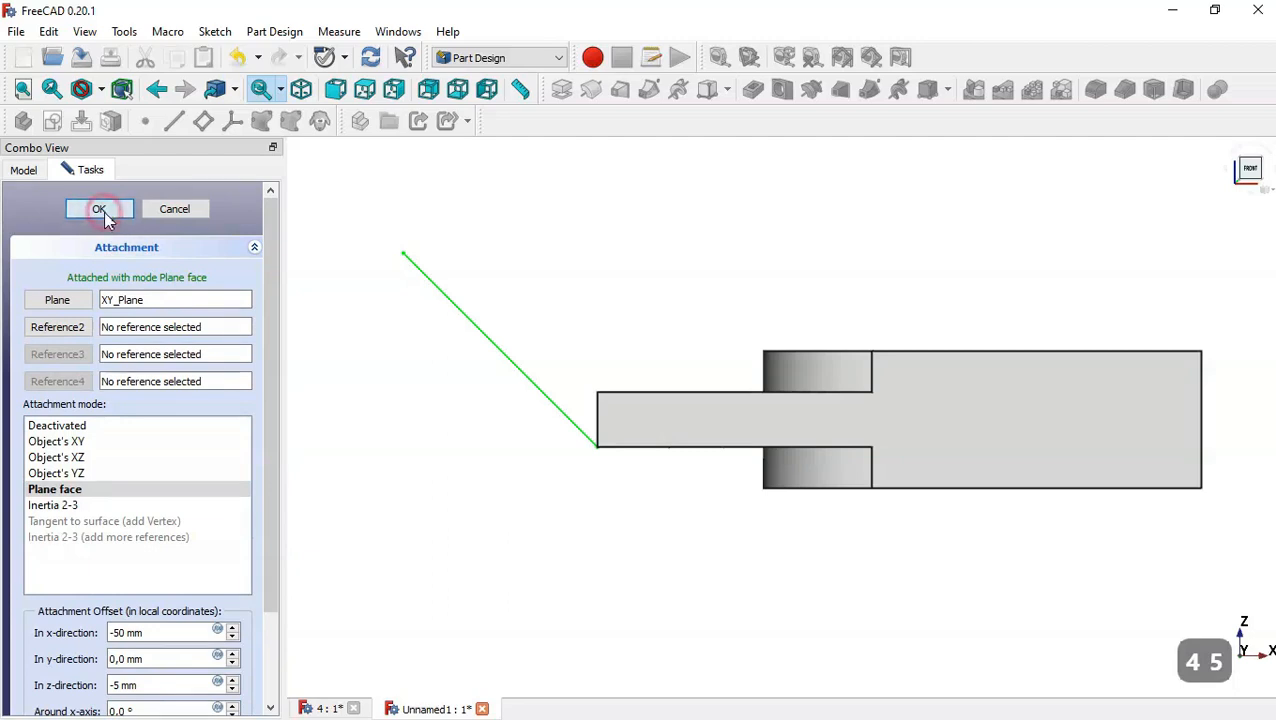
Step: Pad the tilted rectangle sketch by 10 mm along the sketch normal to form the angled flange
click(558, 301)
key(Home)
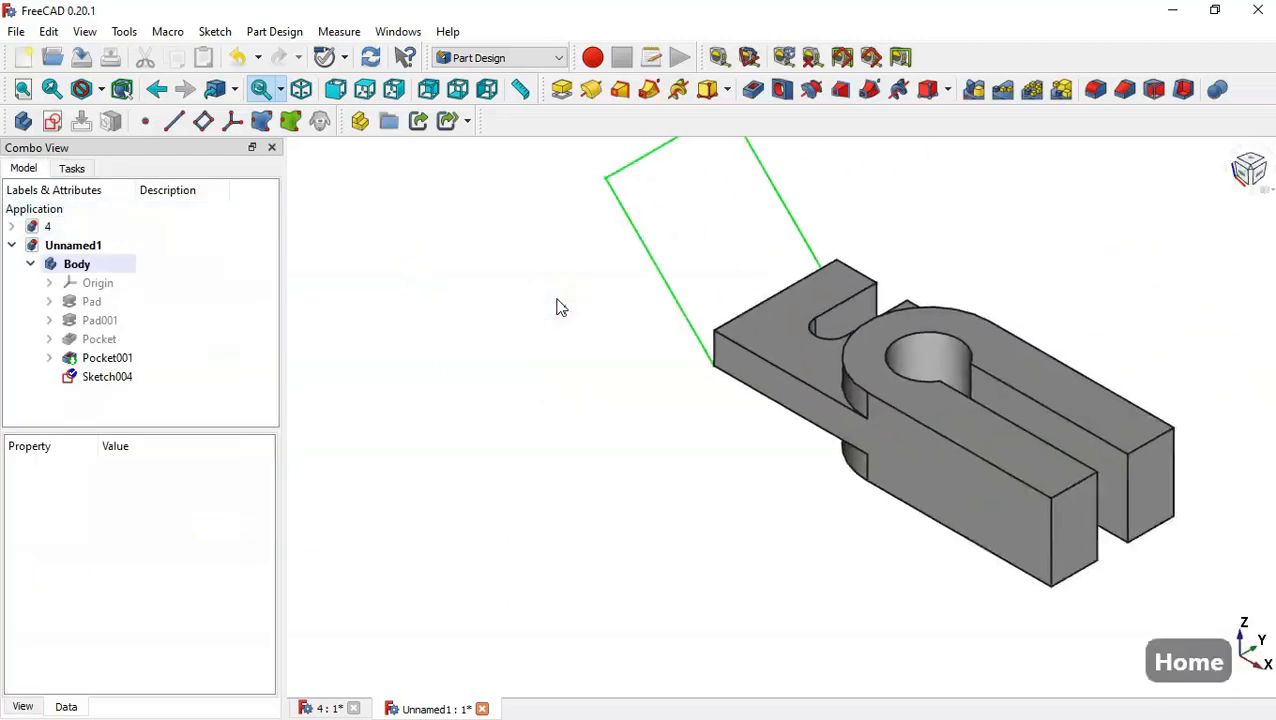
click(137, 381)
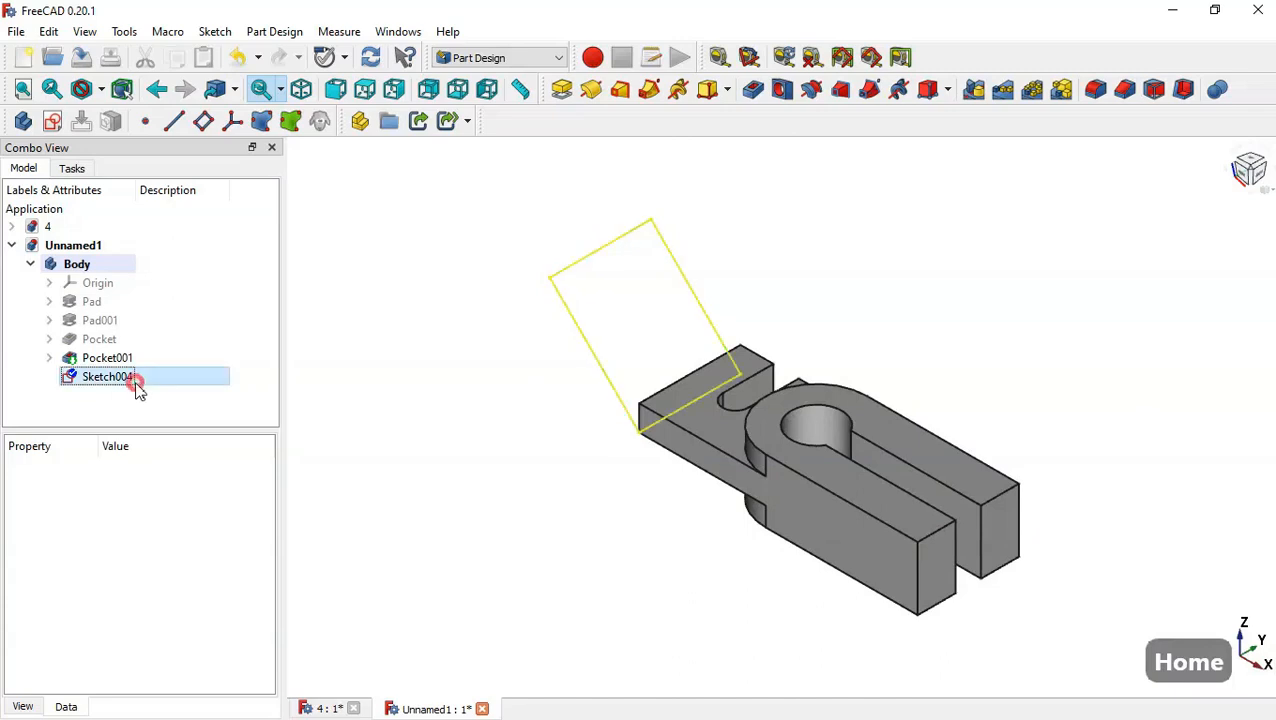
click(561, 89)
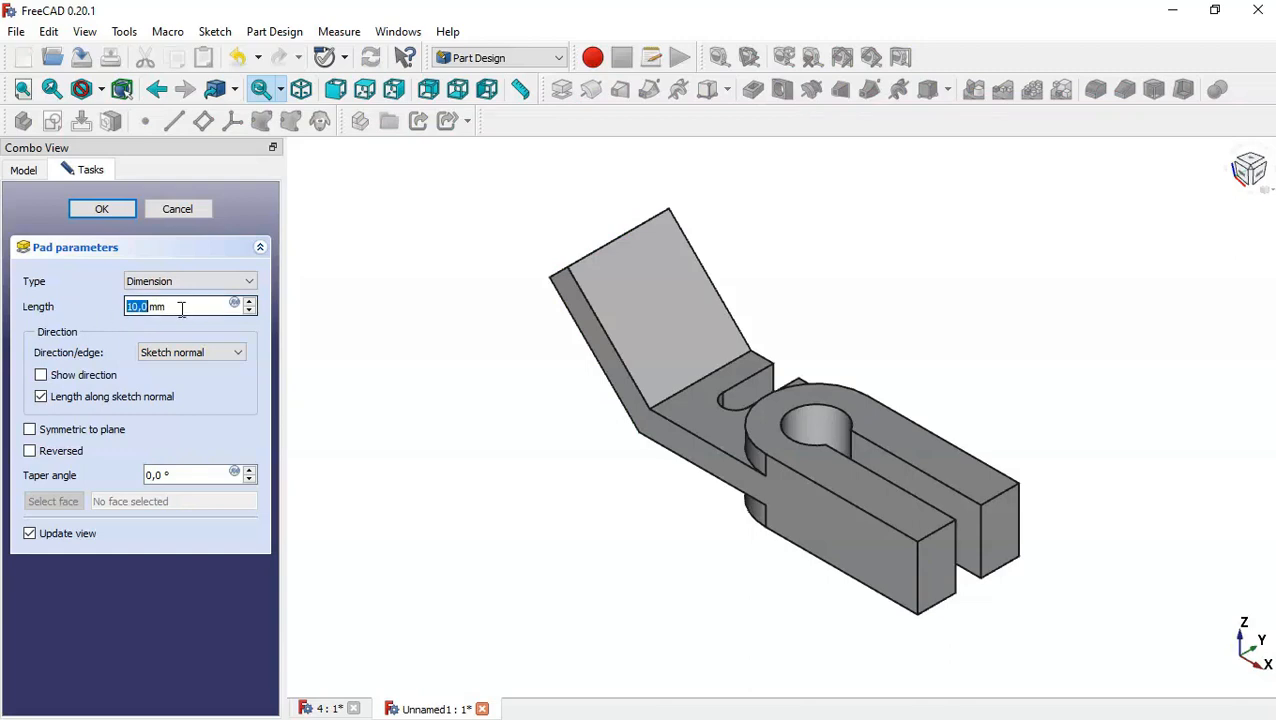
click(102, 211)
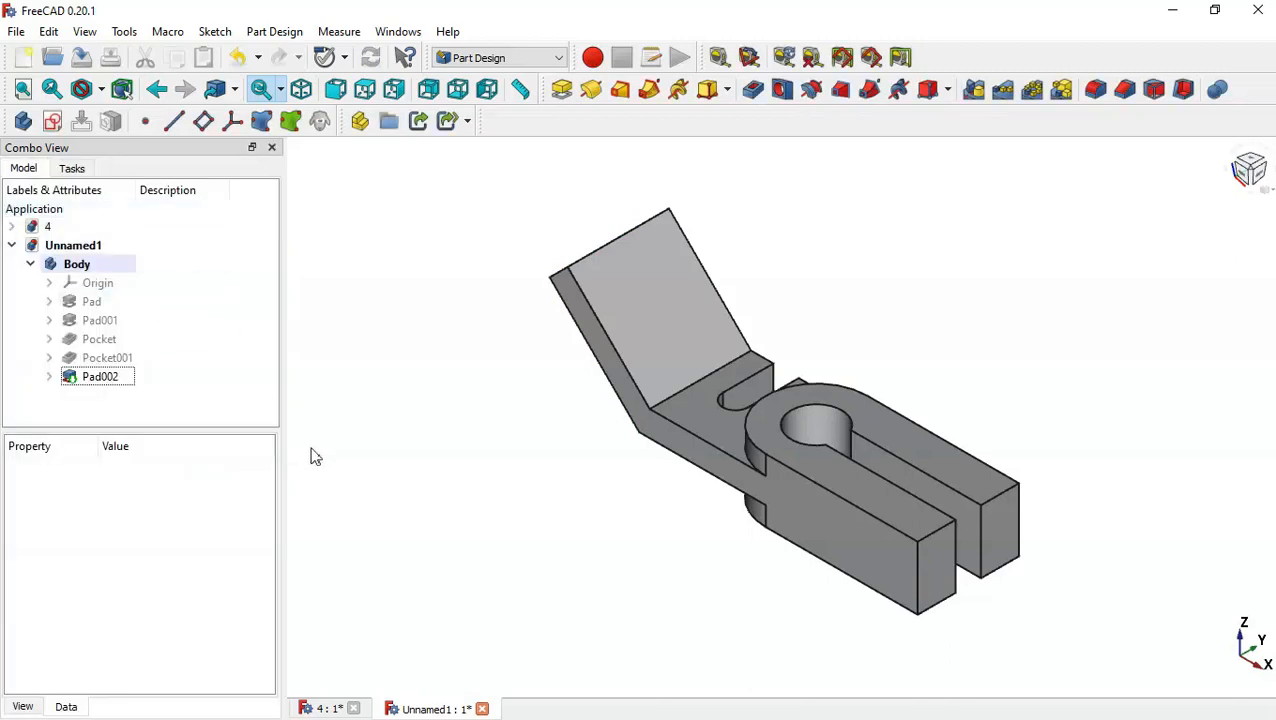
Step: Check the flange's hole dimensions in the reference document and start a sketch on the bracket's angled flange face
click(327, 709)
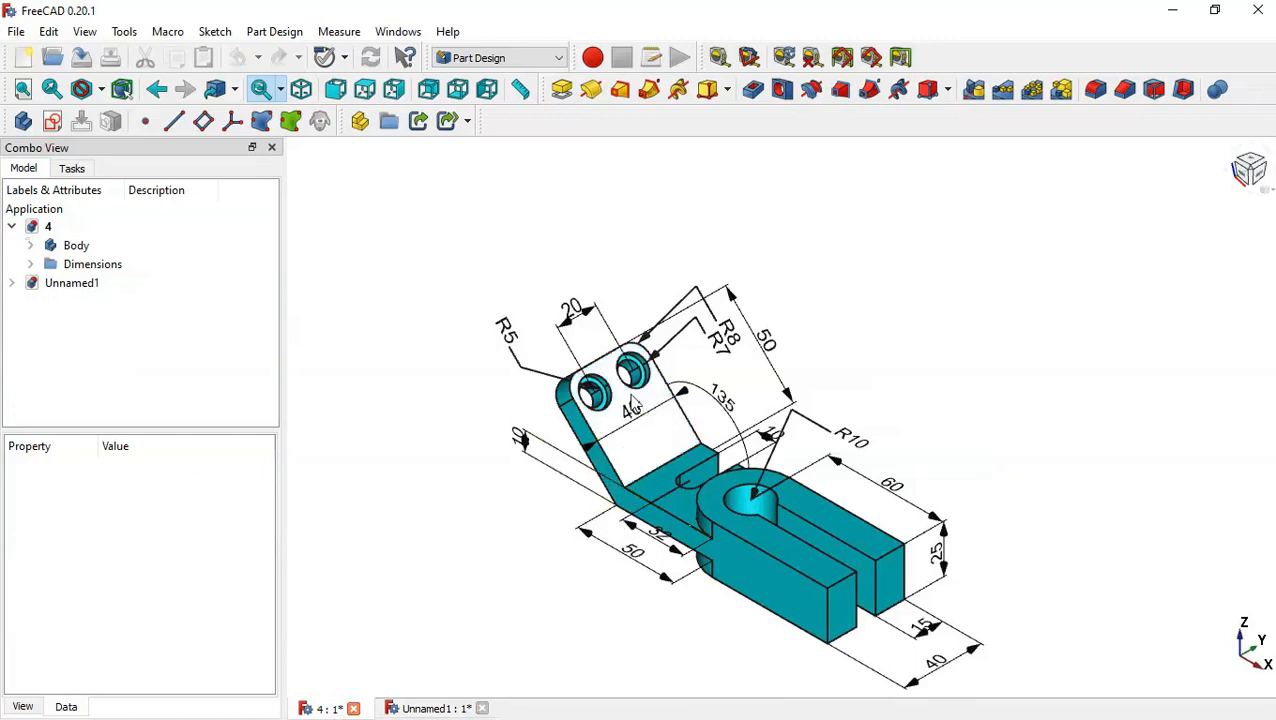
scroll(632, 402, up, 2)
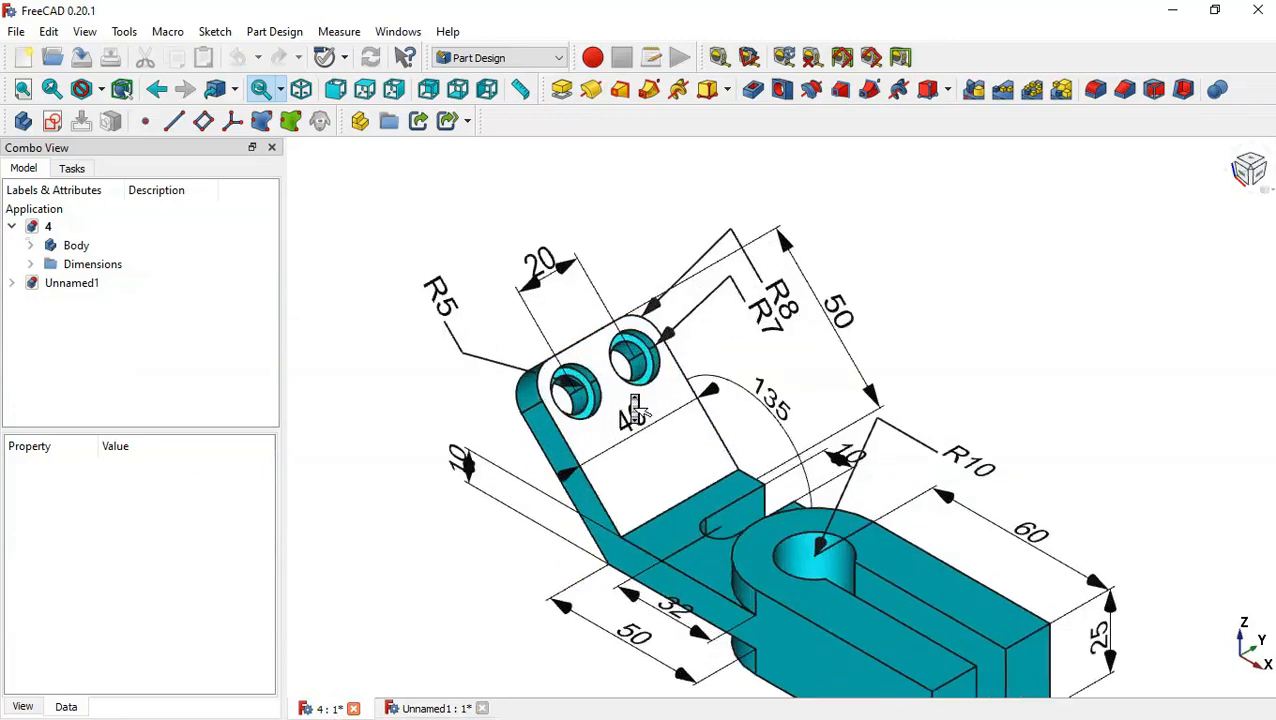
click(653, 335)
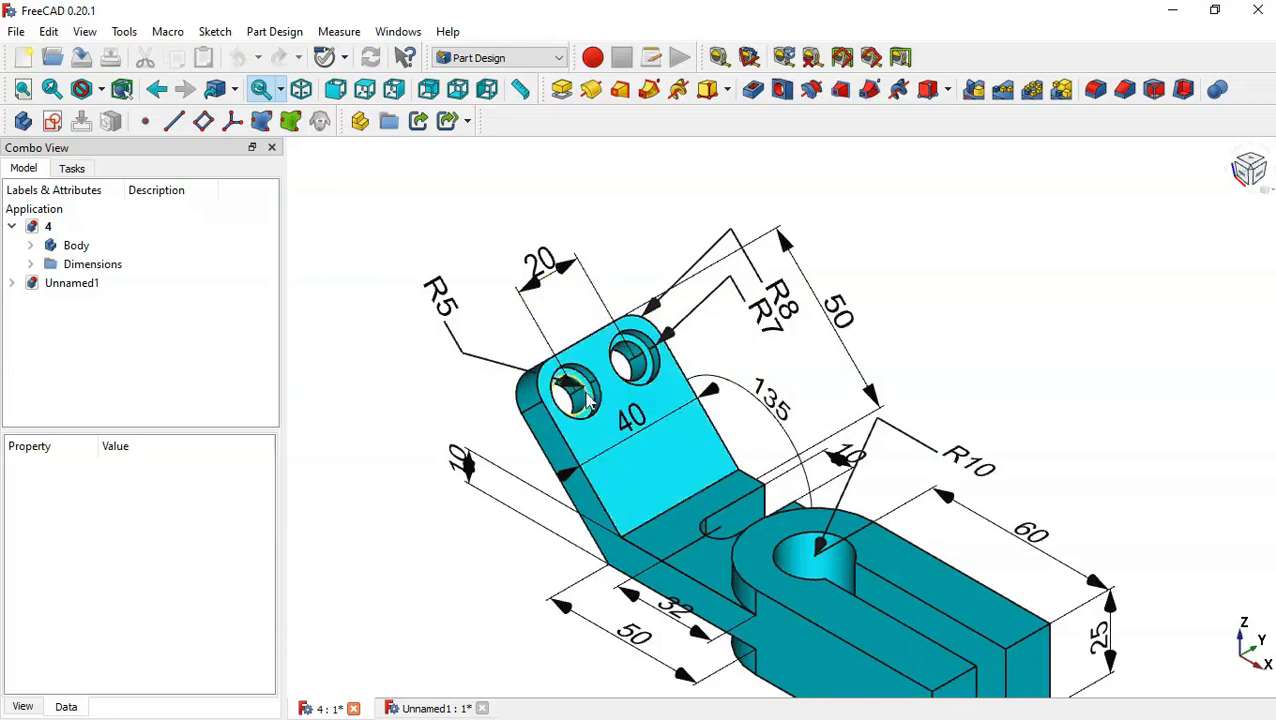
click(433, 709)
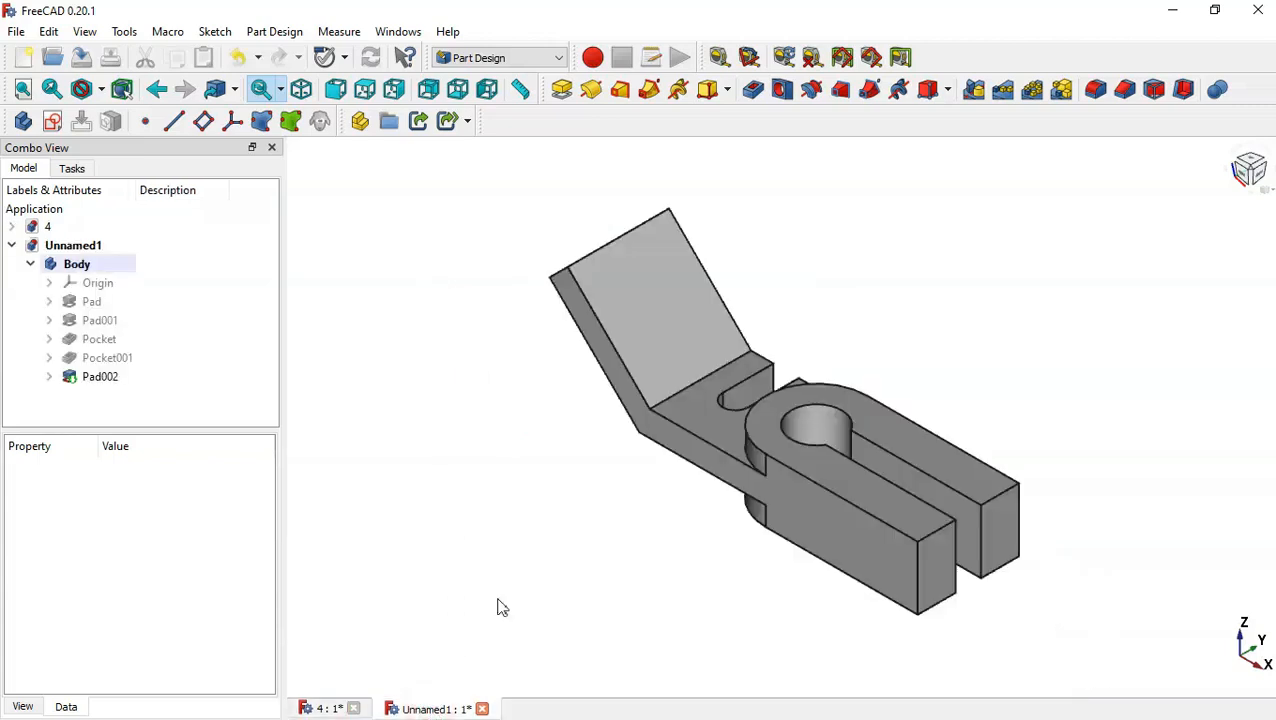
click(671, 330)
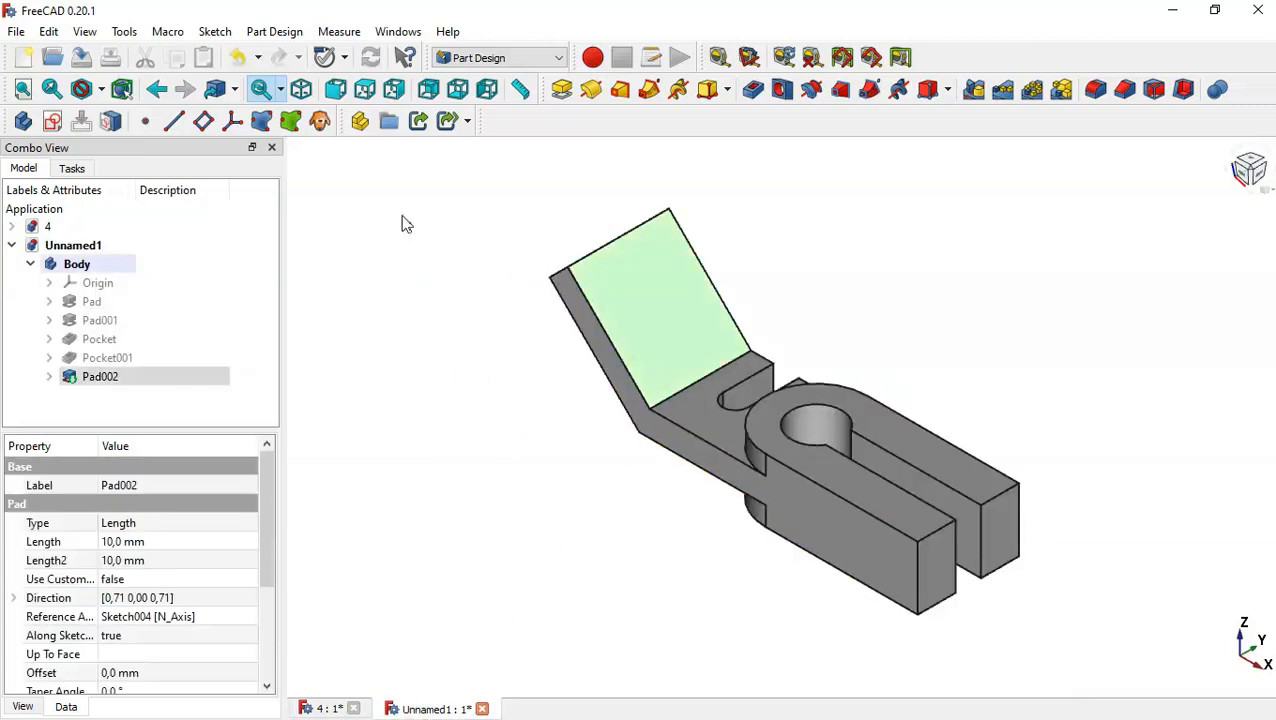
click(52, 121)
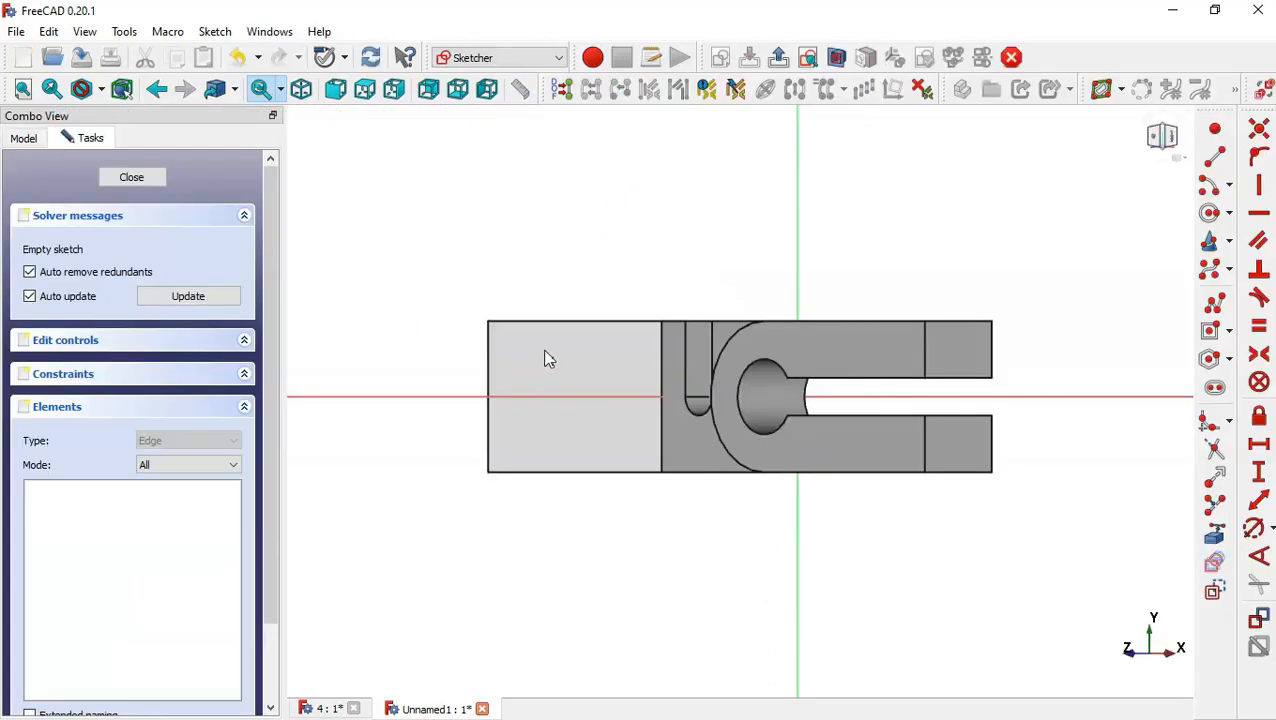
scroll(545, 359, up, 1)
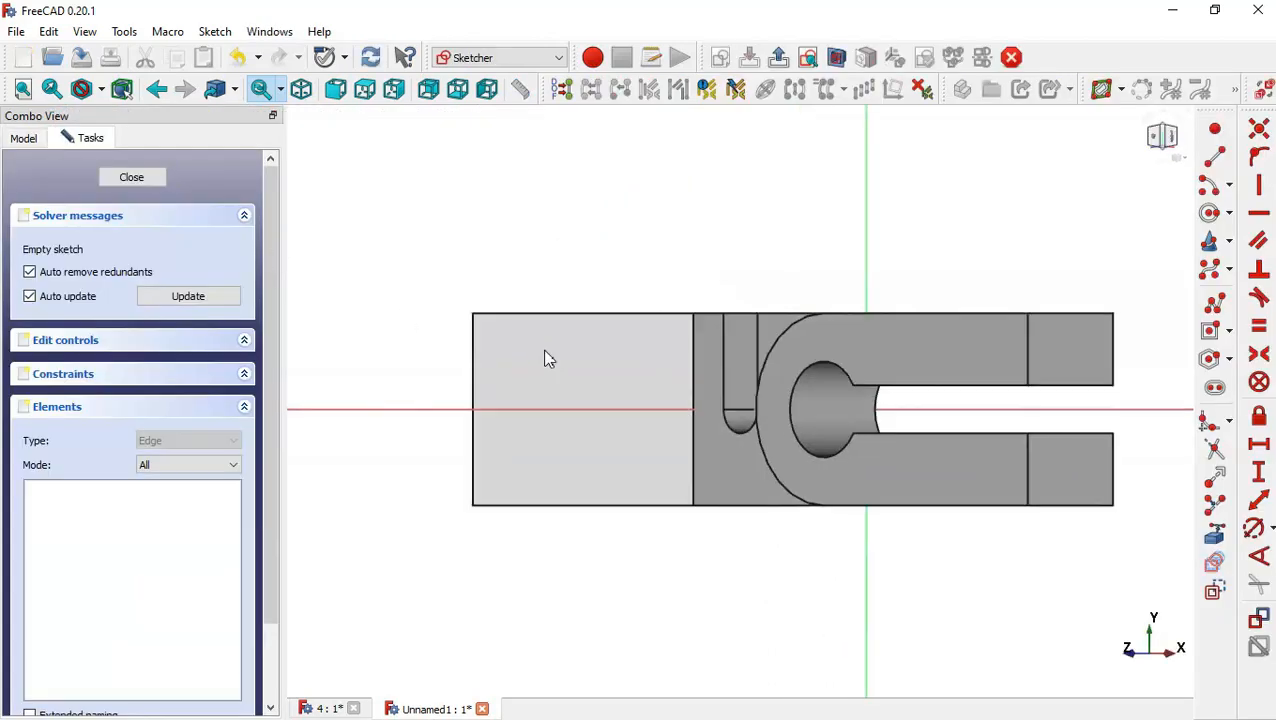
Step: Draw two circles about 17 mm in diameter on the flange face, one on each side of the horizontal axis
click(1210, 213)
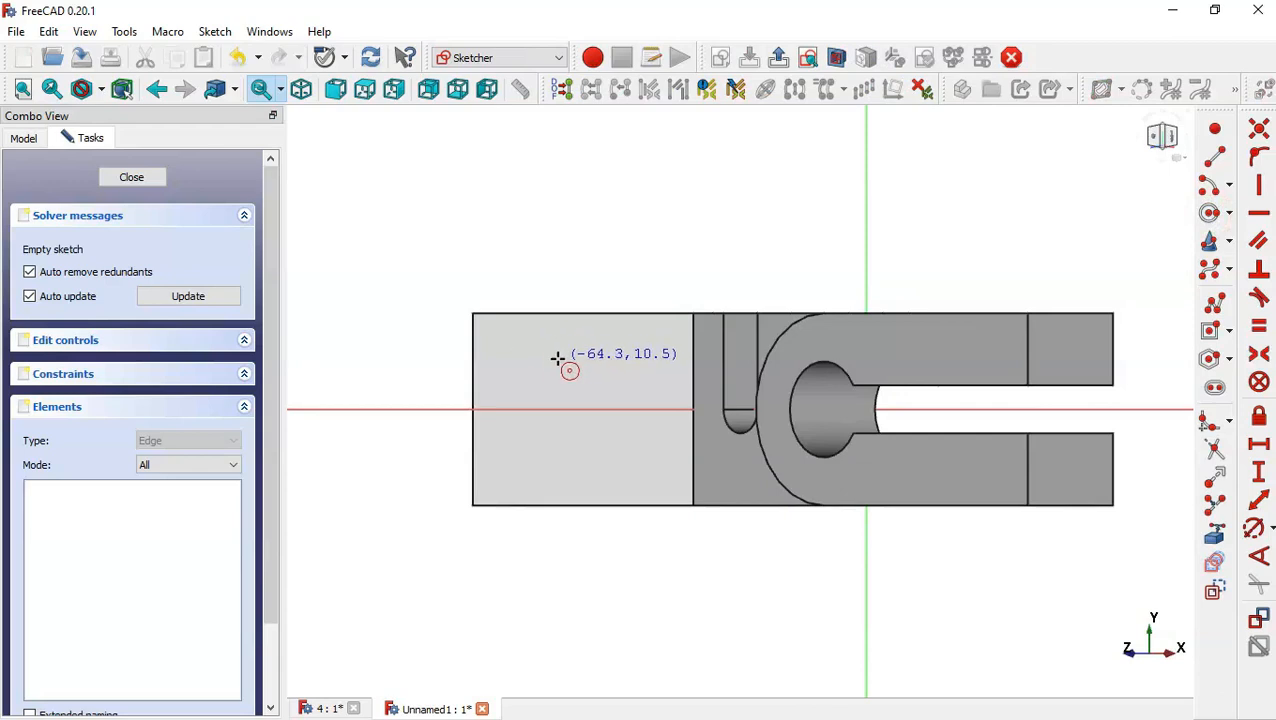
click(557, 358)
click(585, 390)
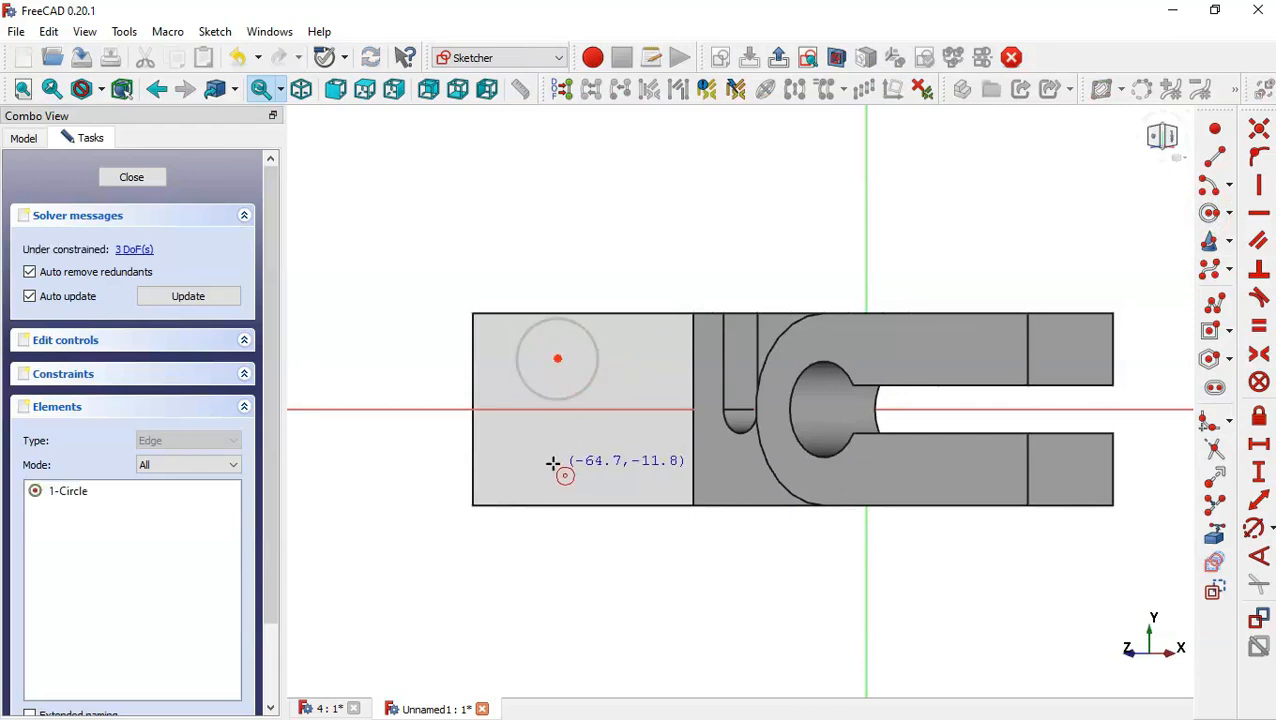
click(552, 463)
click(592, 484)
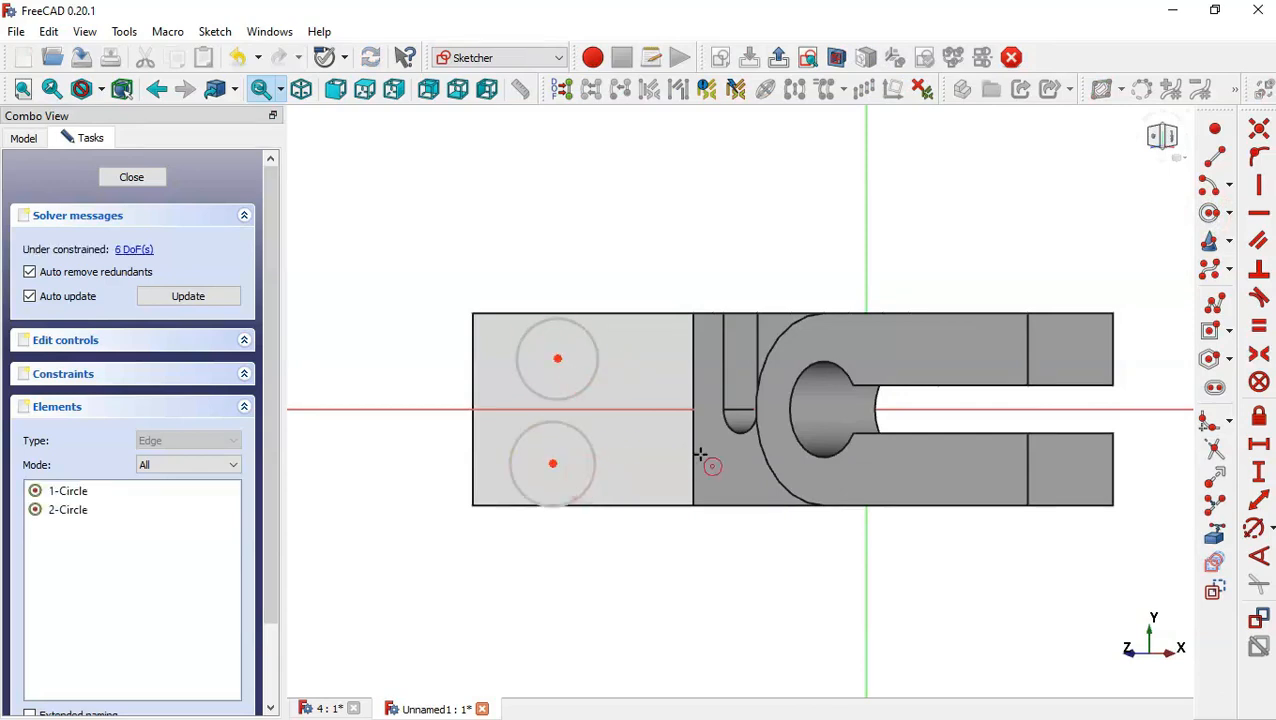
key(Escape)
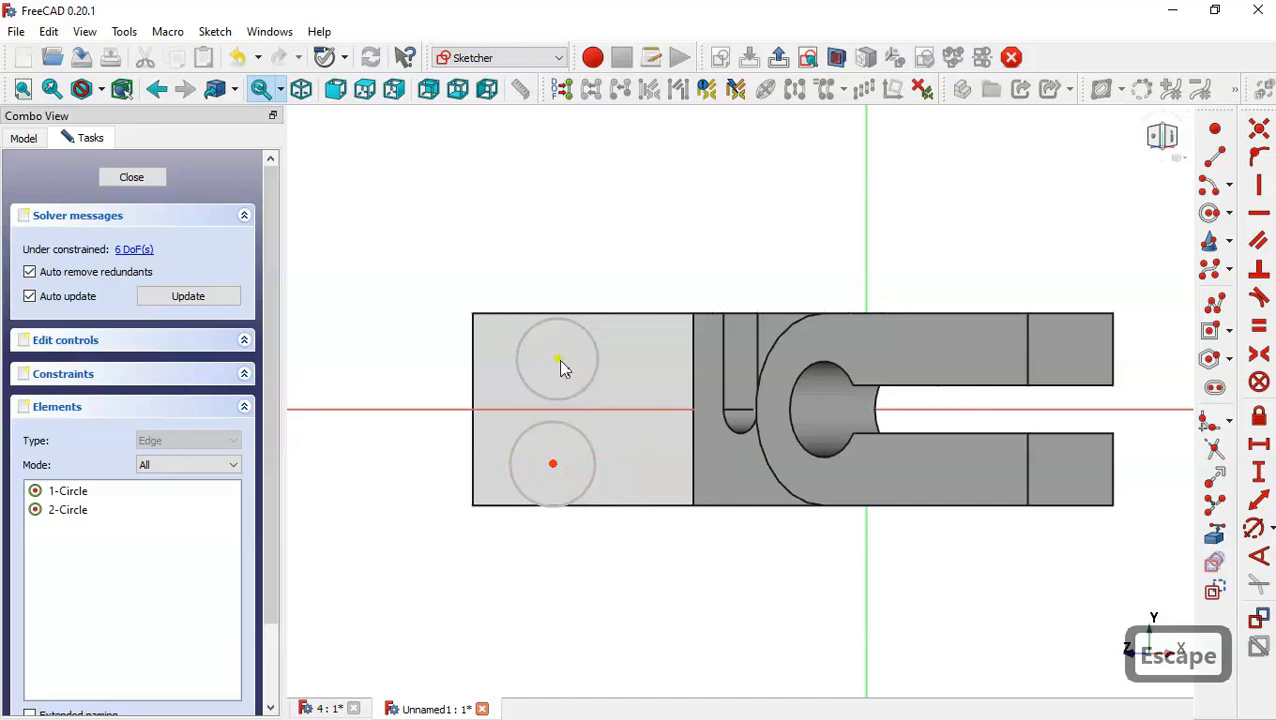
Step: Constrain the two circle centres symmetric about the horizontal axis and make both circles equal
click(557, 359)
click(554, 466)
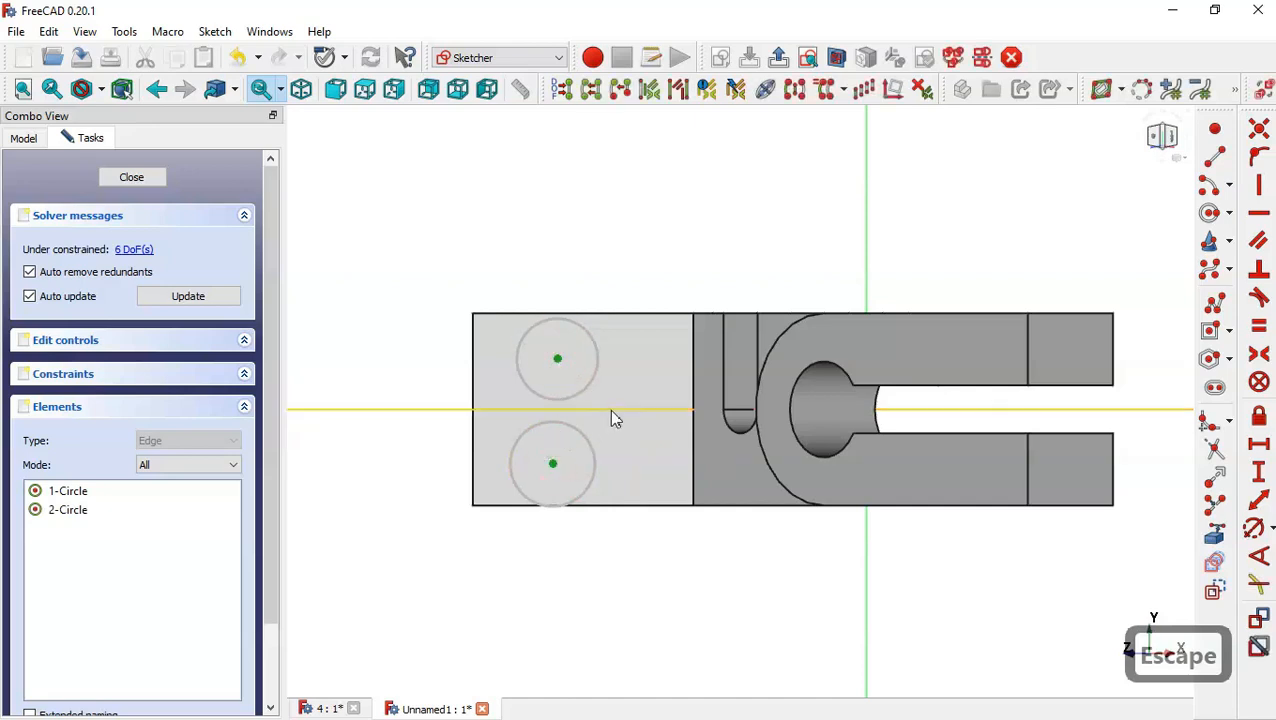
click(615, 410)
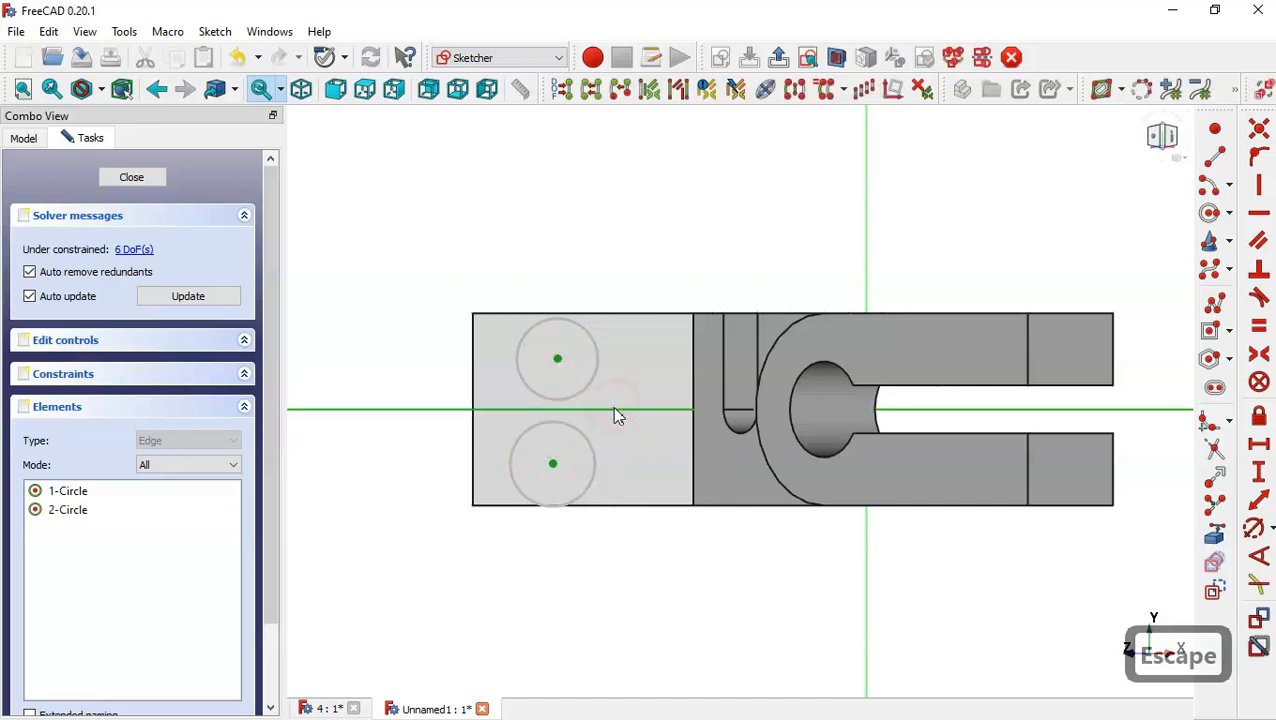
click(1258, 355)
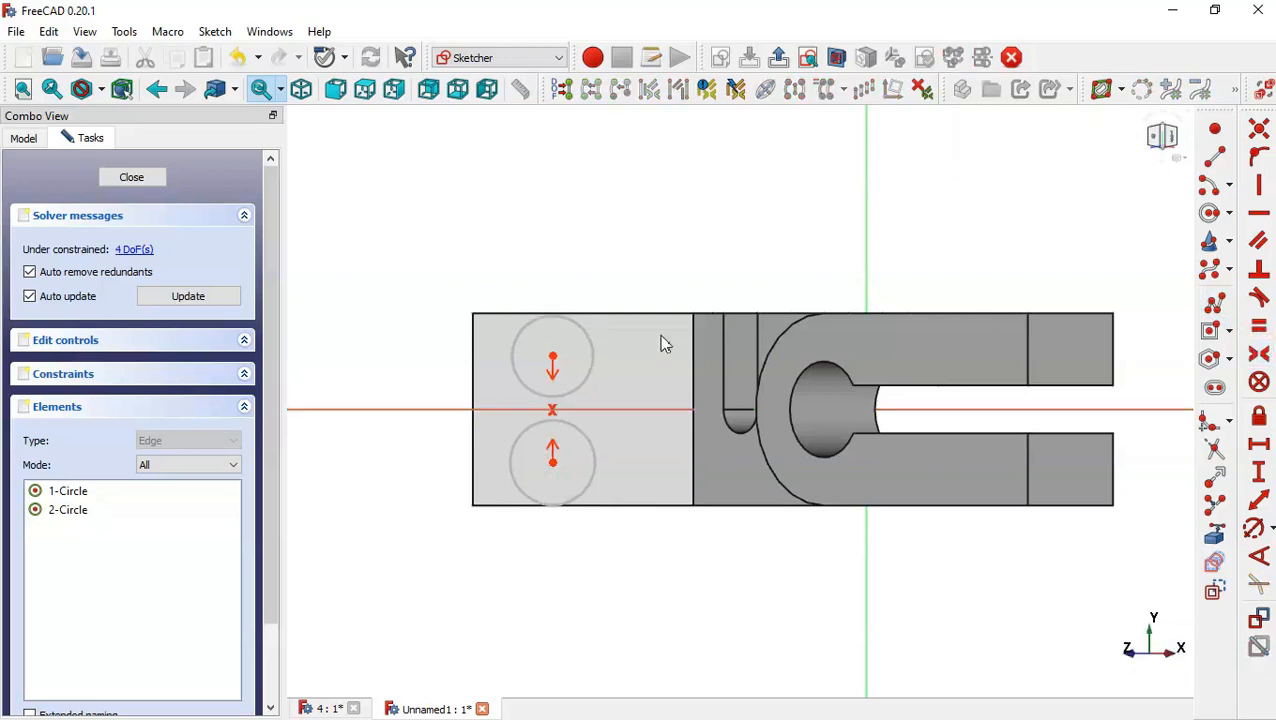
click(1260, 330)
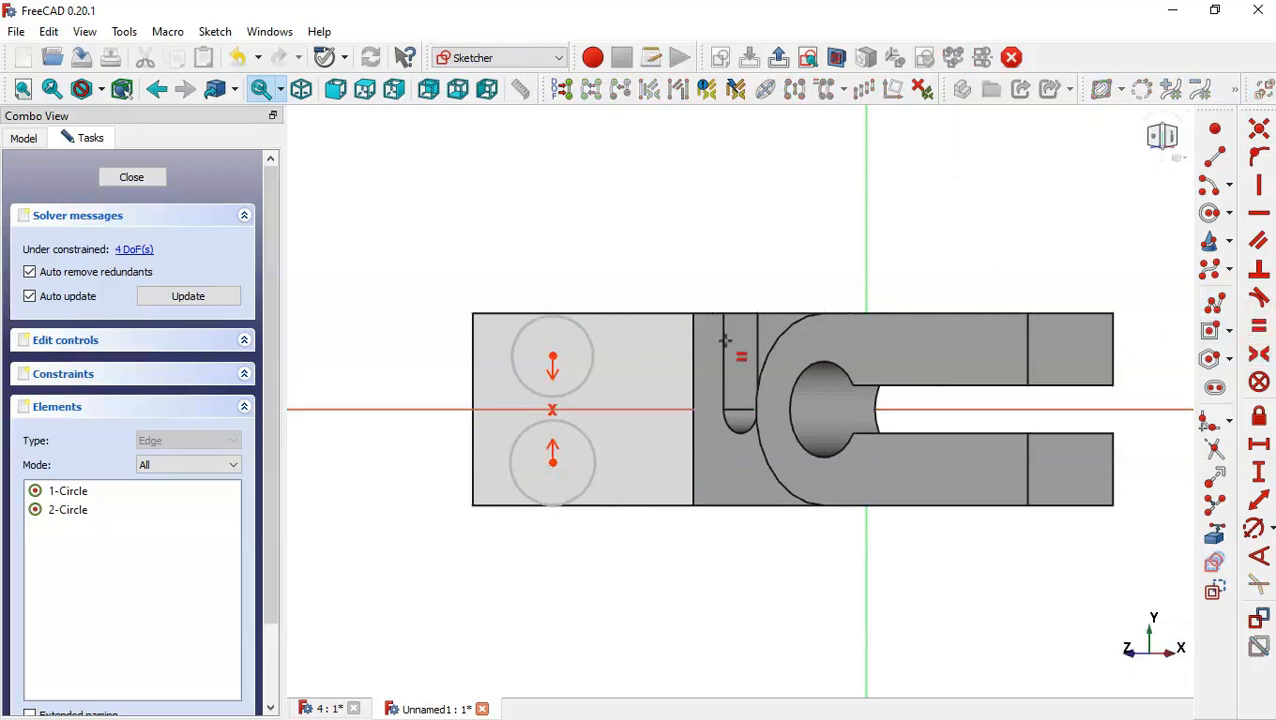
click(591, 340)
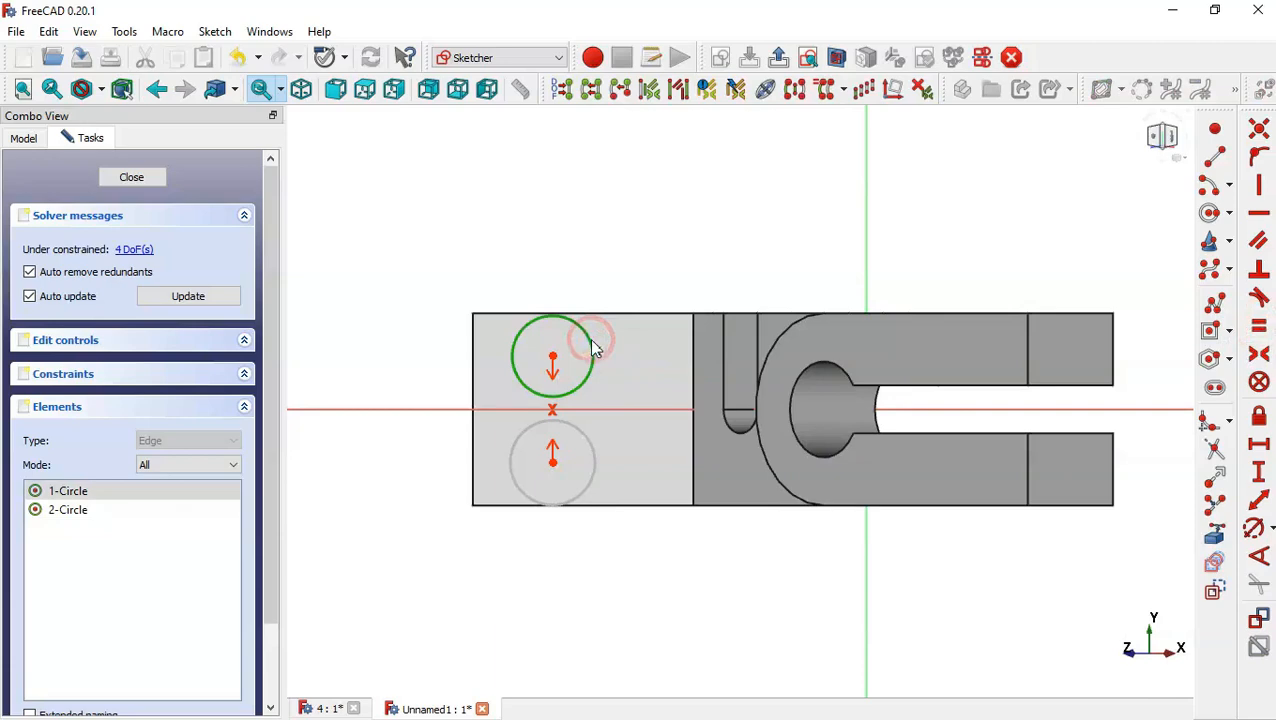
click(587, 433)
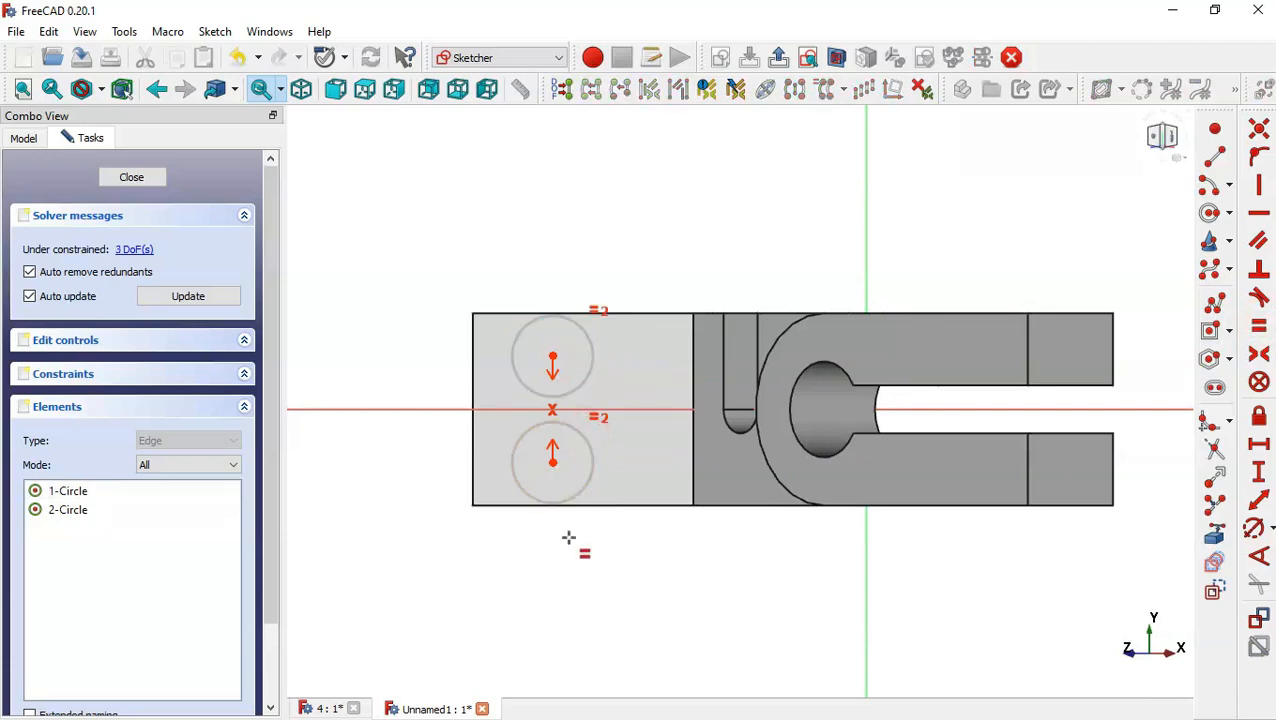
Step: Check the hole radius in the reference document and set the upper circle's diameter to 10 mm
click(330, 708)
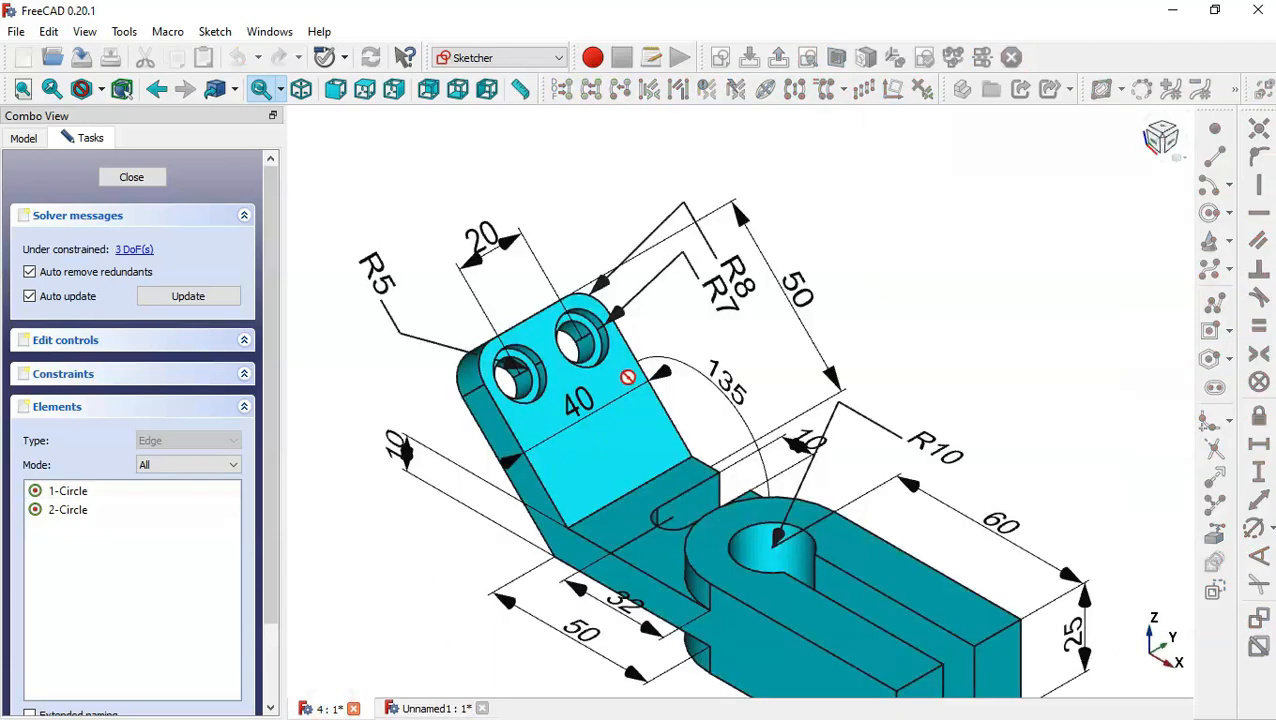
middle_drag(737, 345, 745, 270)
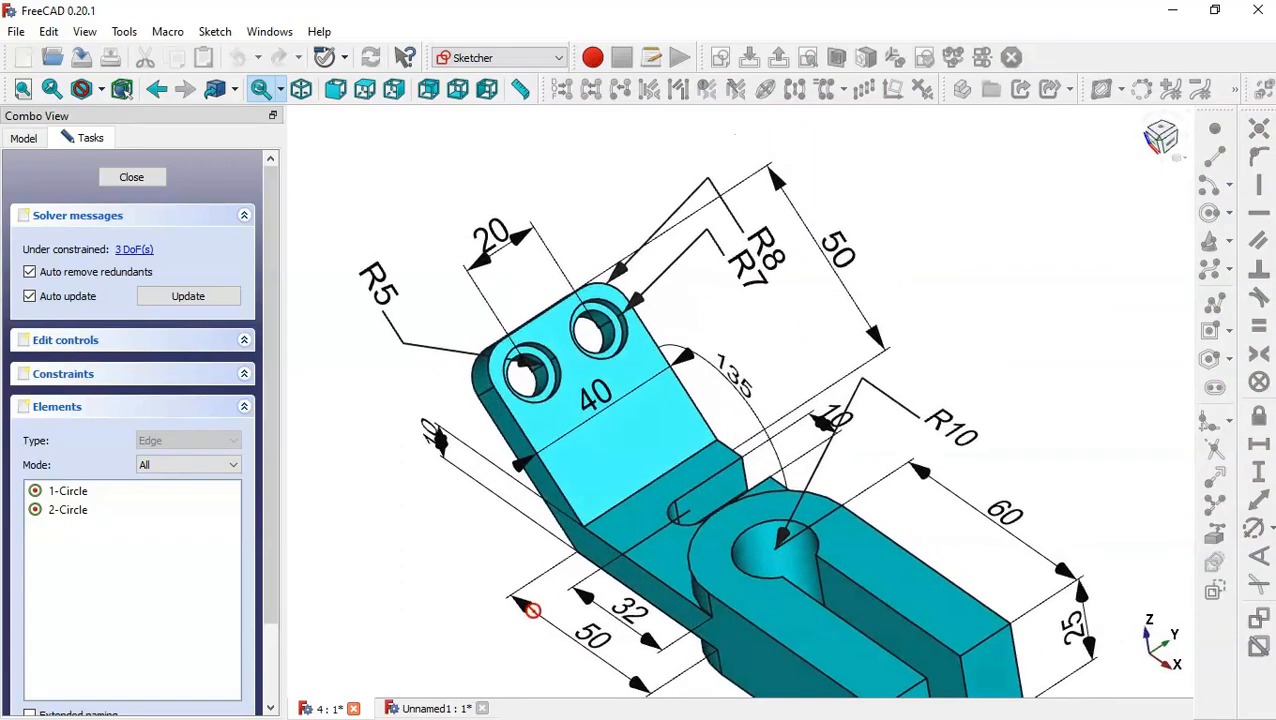
click(460, 707)
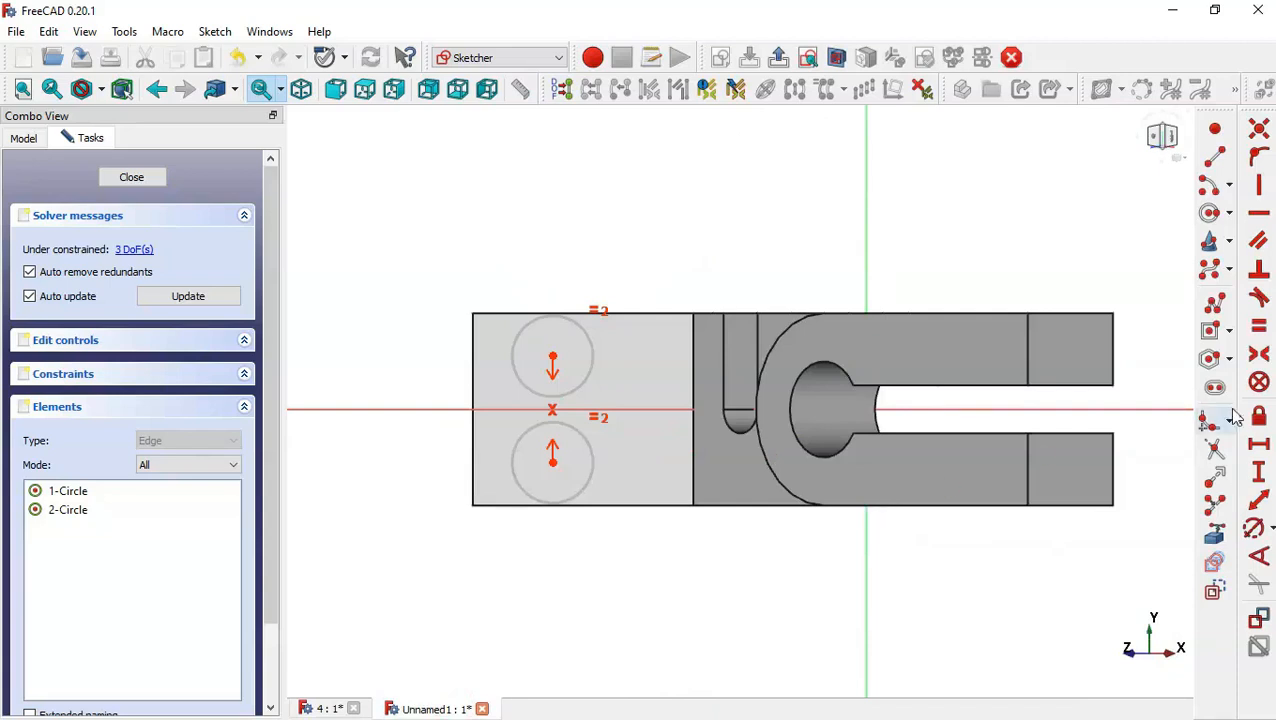
click(1255, 531)
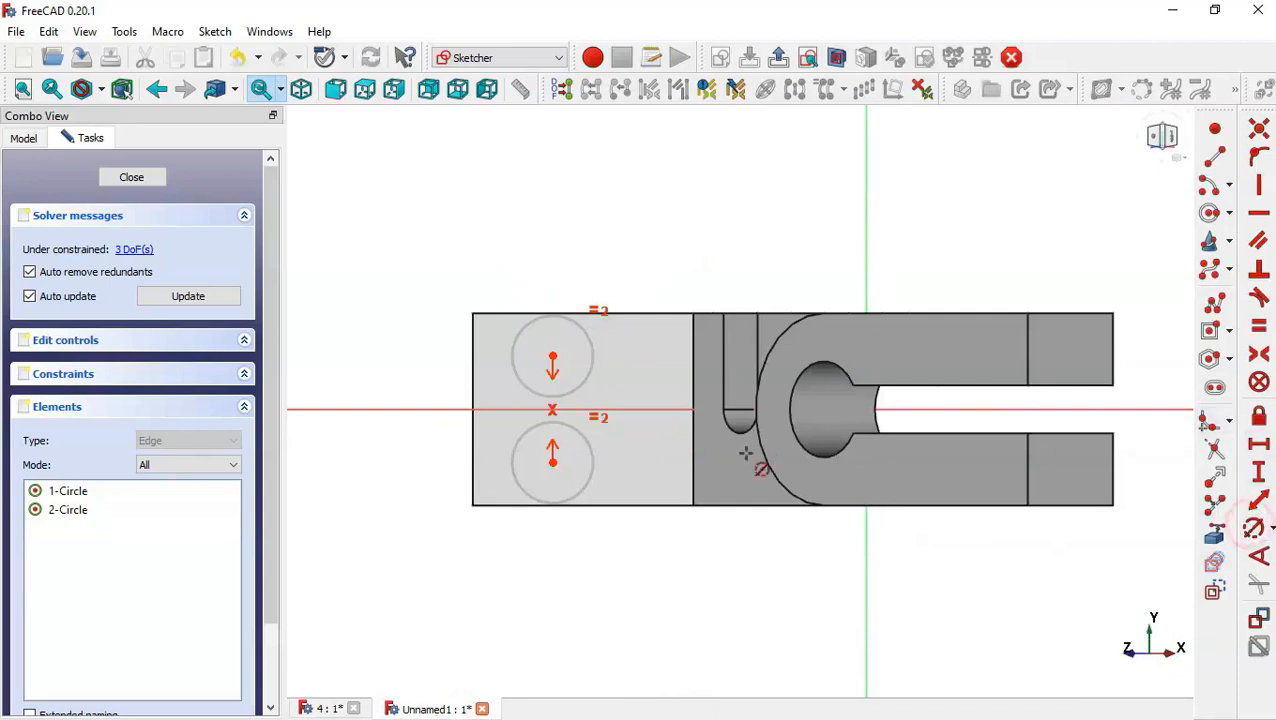
click(594, 369)
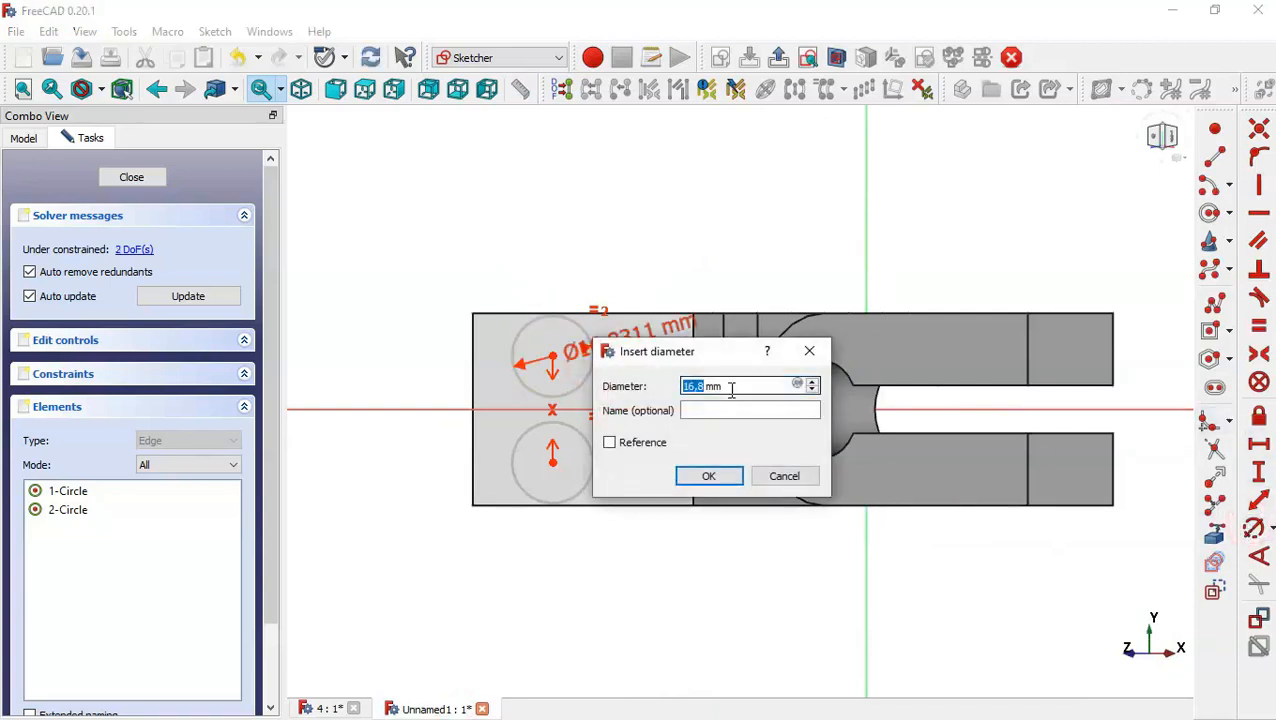
text(10)
key(Return)
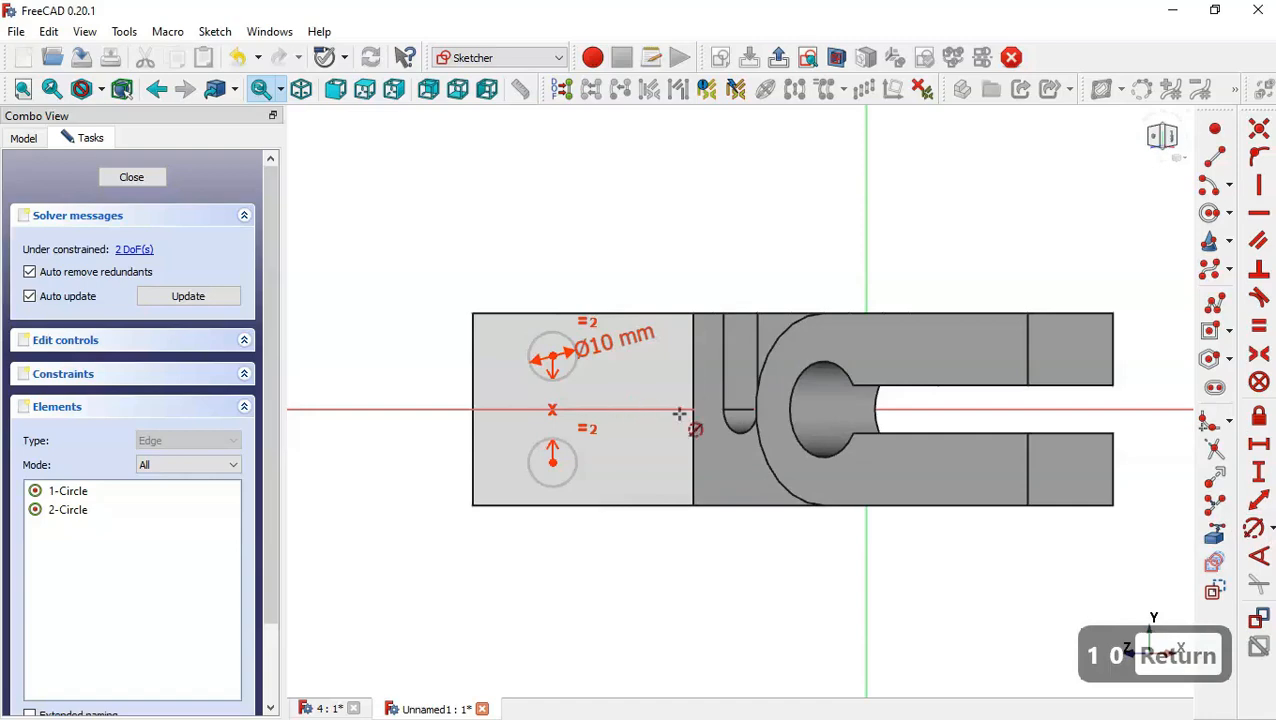
Step: Project the flange's outer end edge as external geometry and set its horizontal distance to the upper circle's centre to 10 mm
click(336, 710)
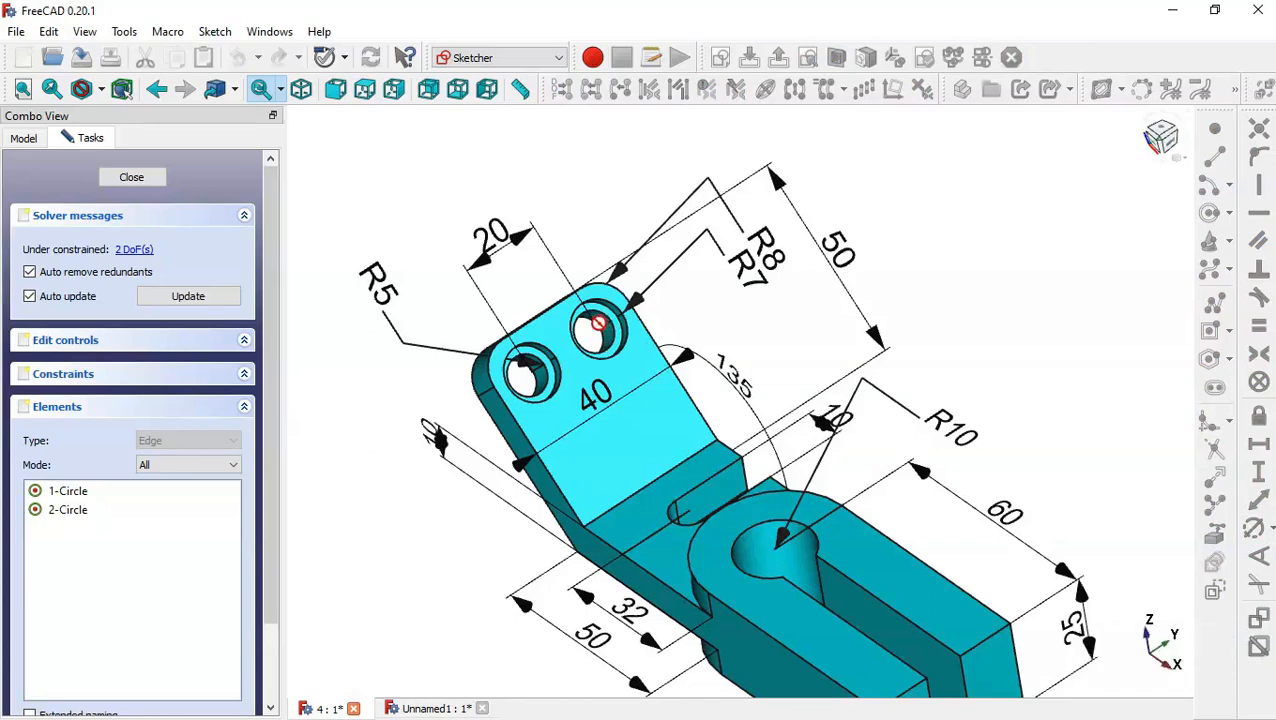
click(433, 708)
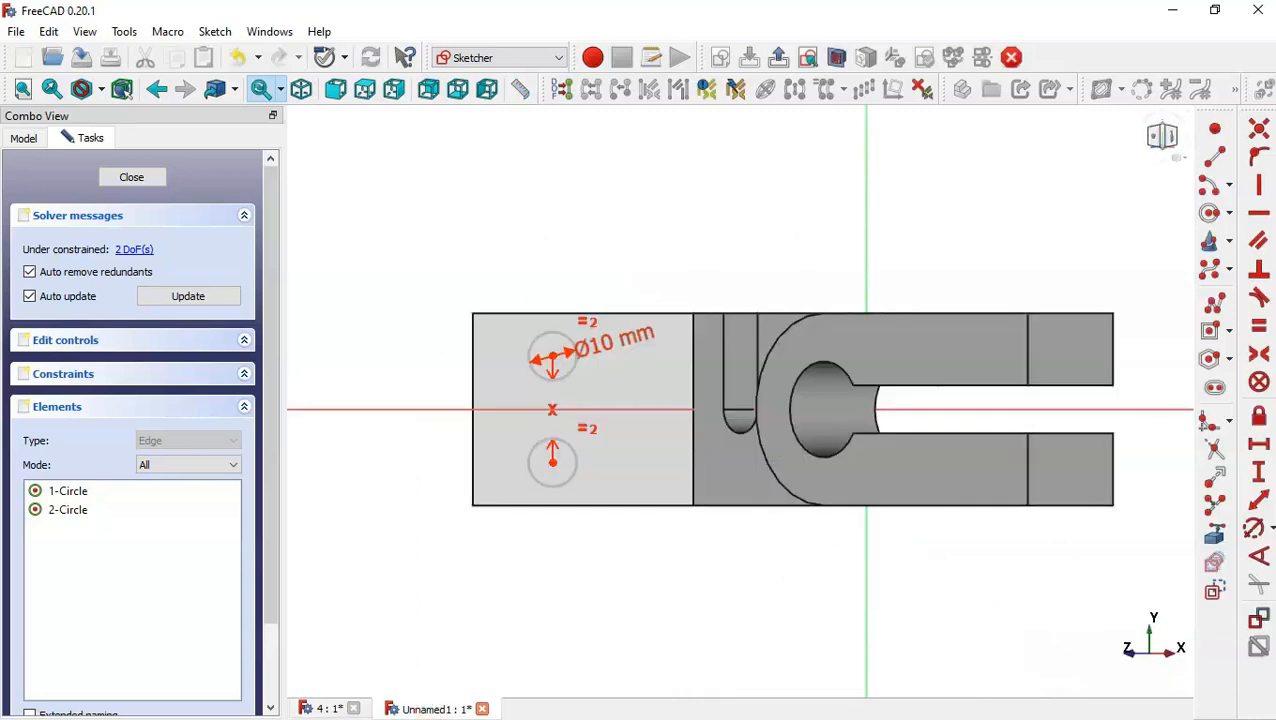
click(1213, 537)
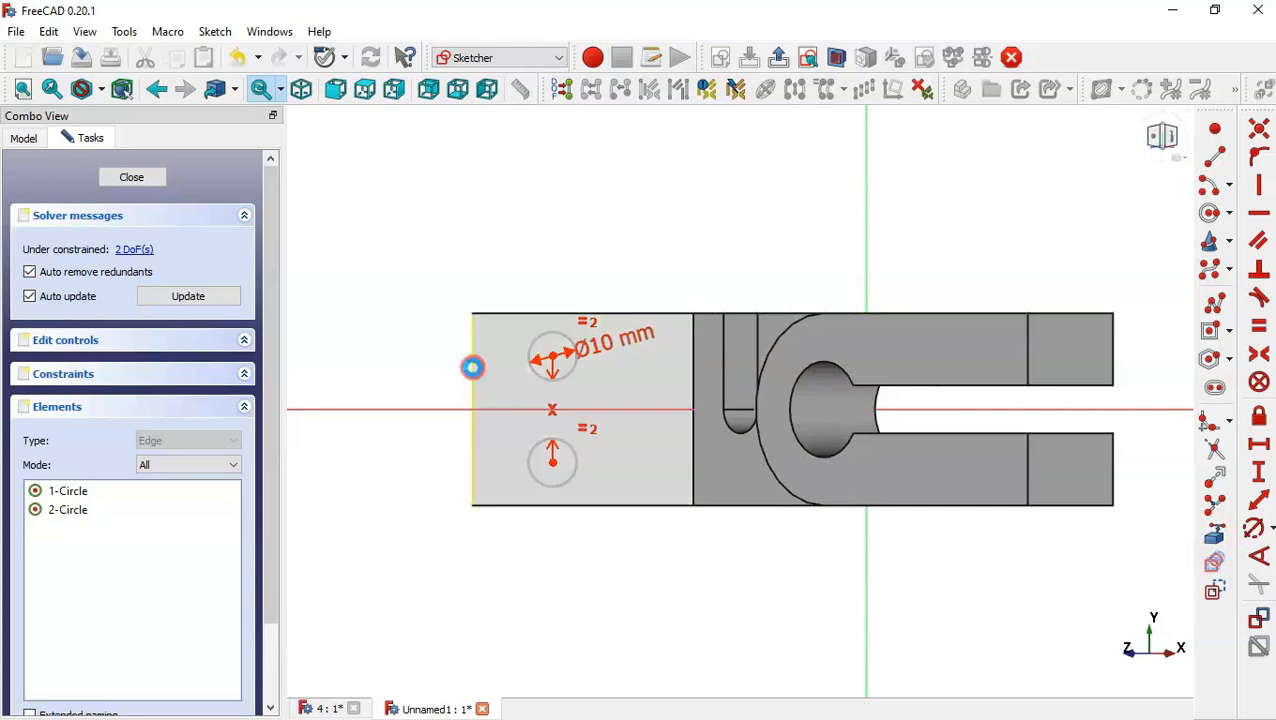
click(472, 367)
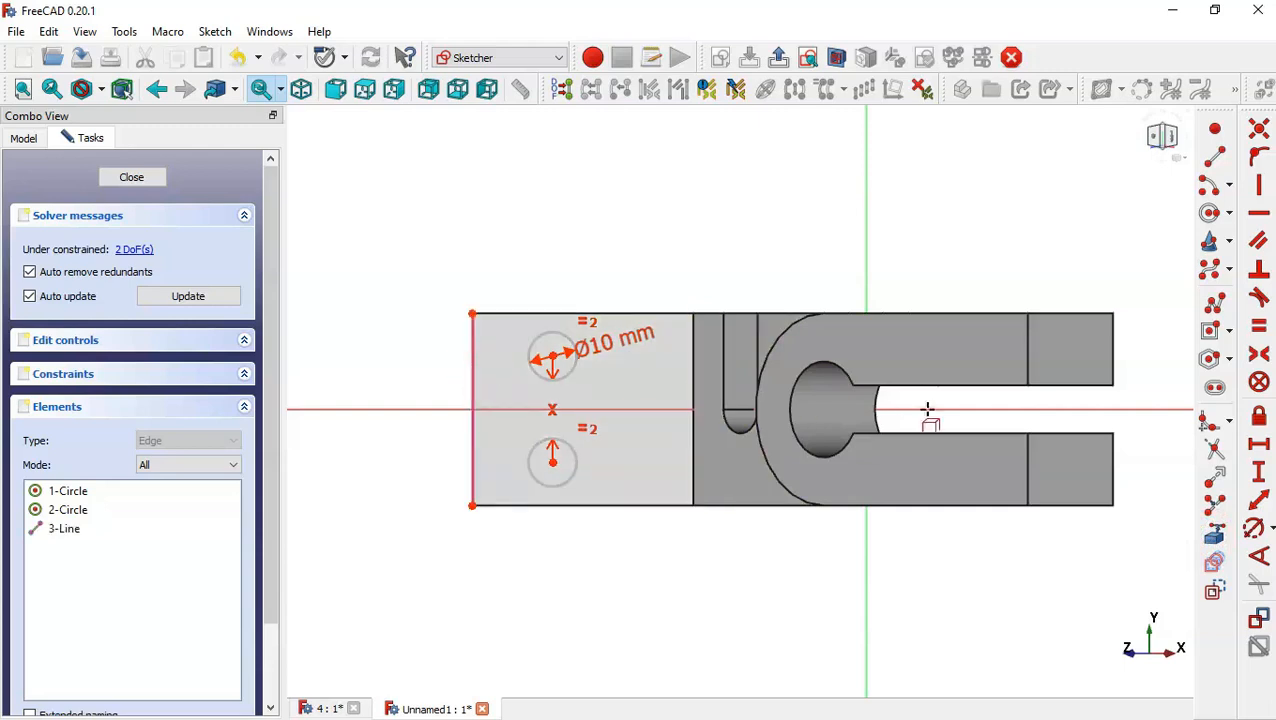
click(1259, 450)
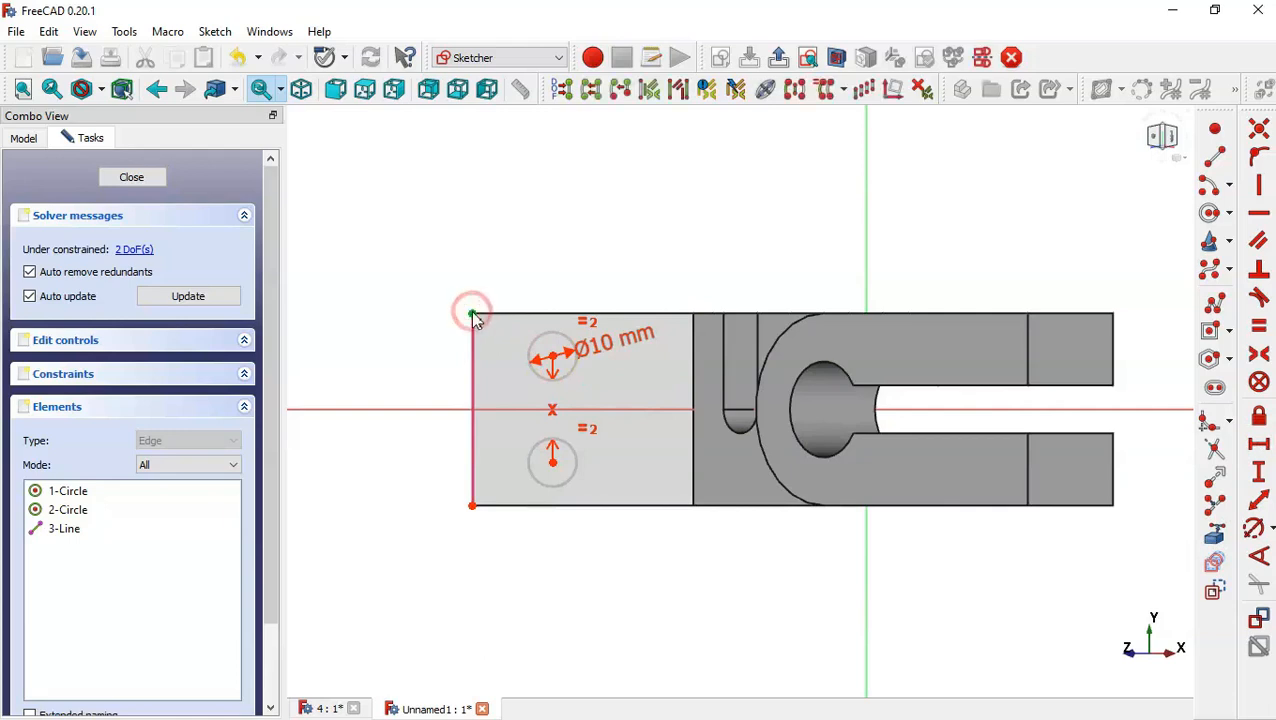
click(472, 313)
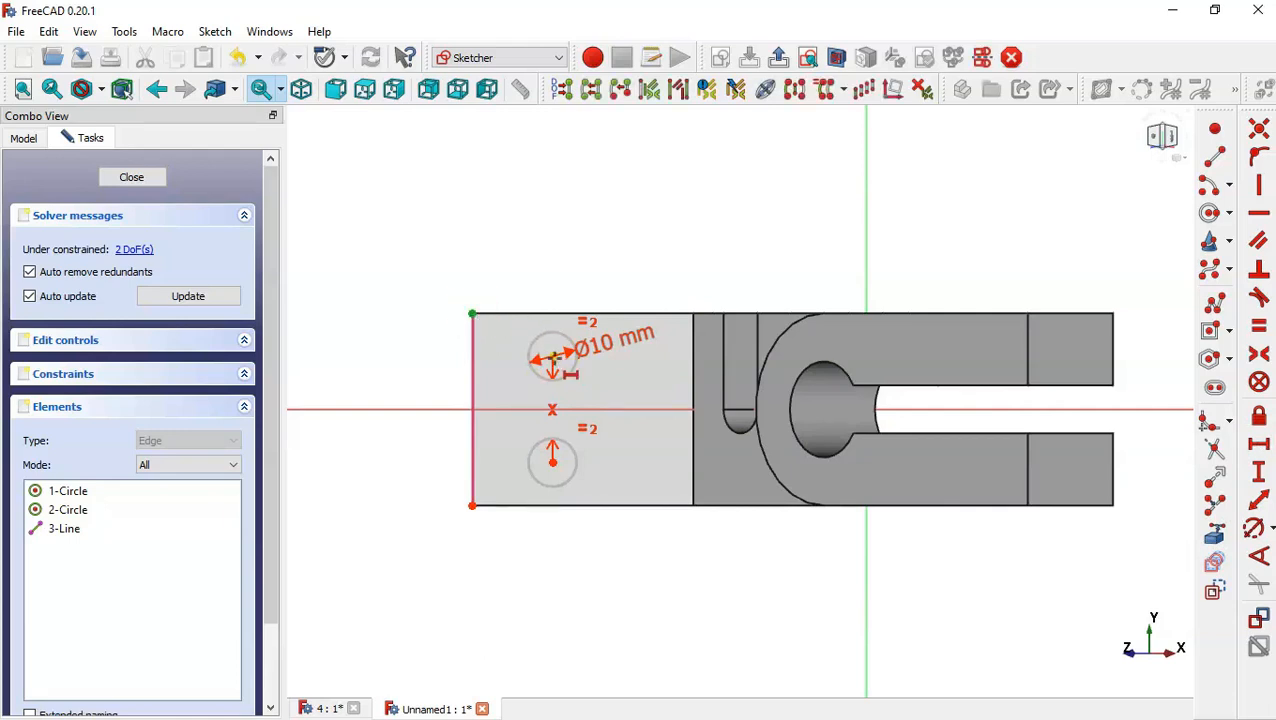
click(553, 356)
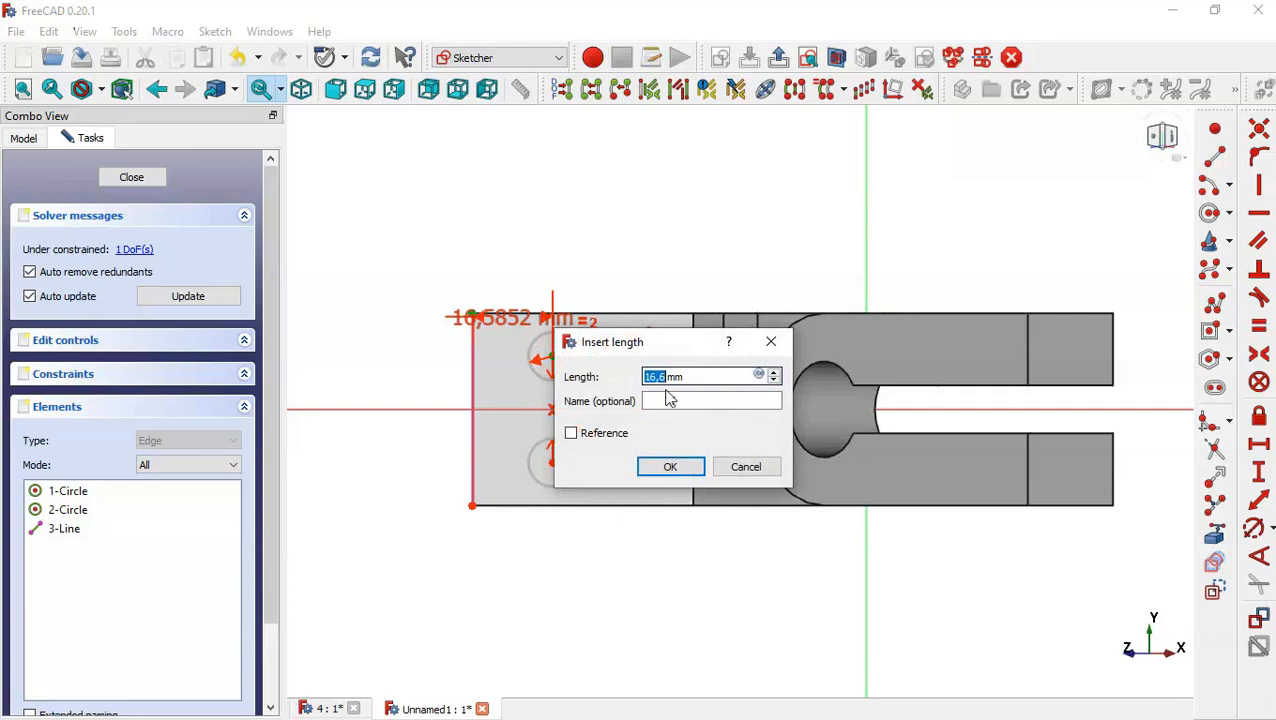
text(10)
key(Return)
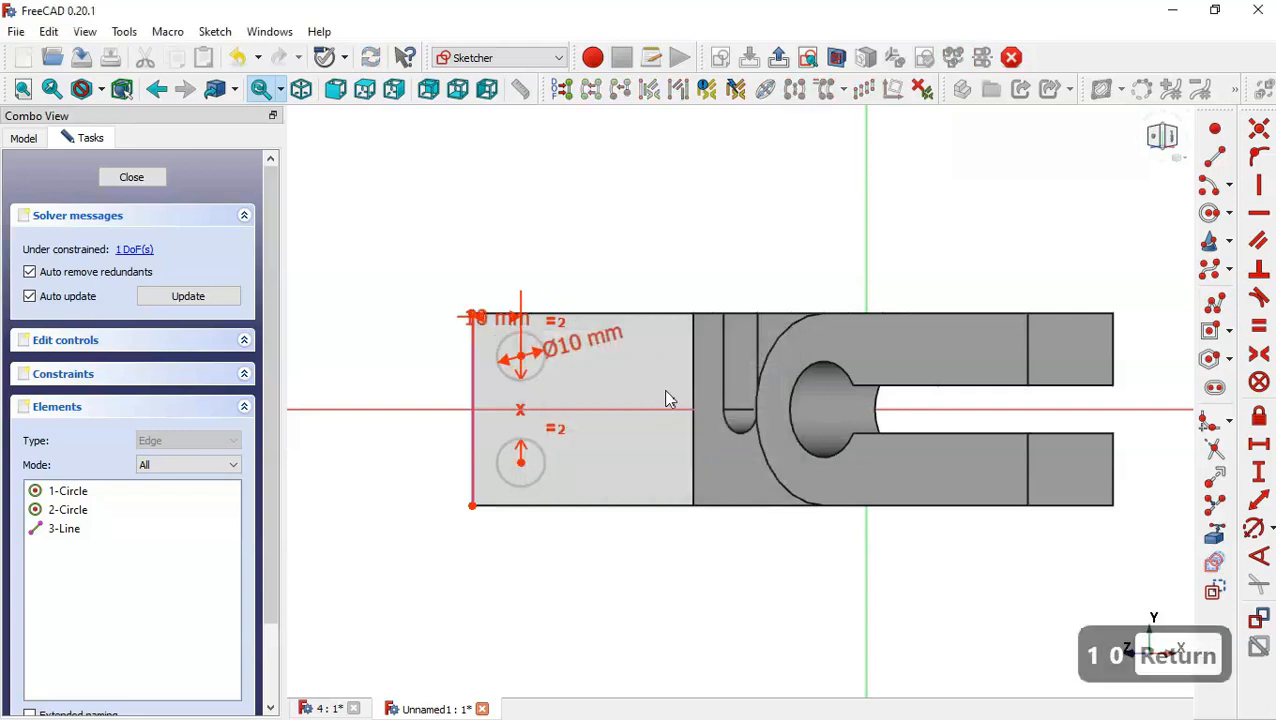
Step: Set the vertical distance between the two circle centres to 25 mm
click(1259, 474)
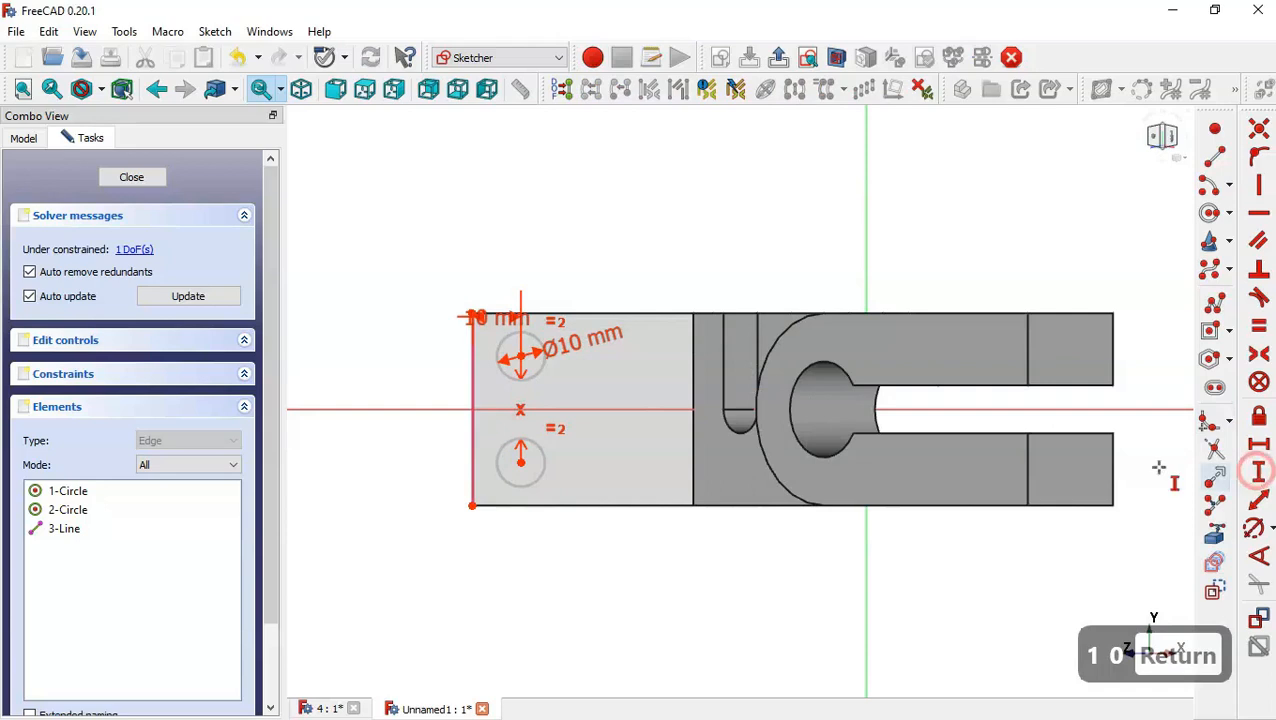
click(521, 461)
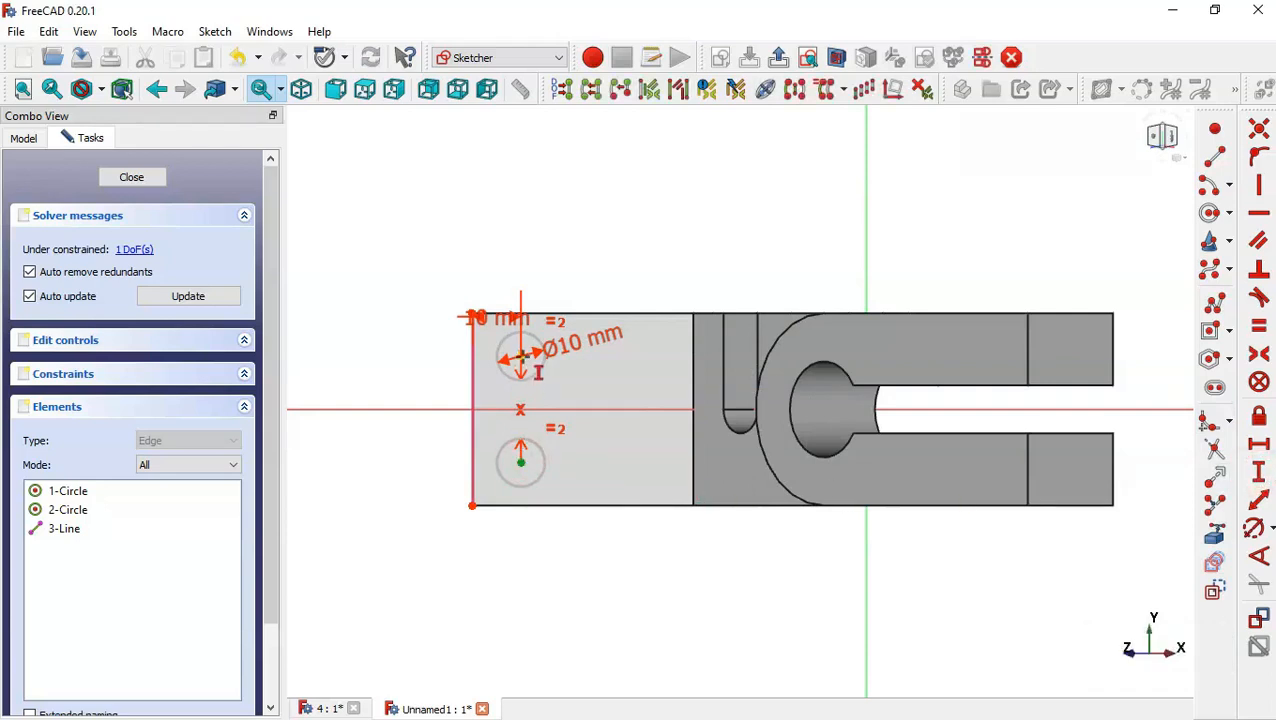
click(522, 358)
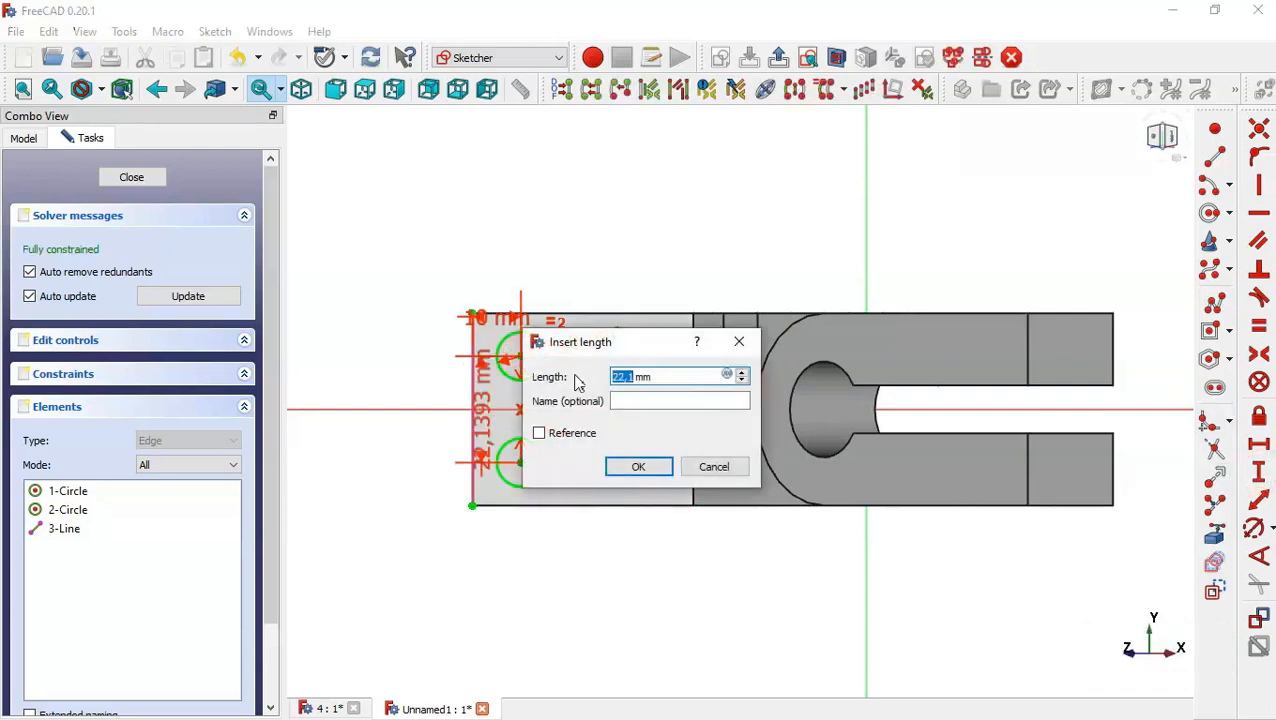
text(25)
key(Return)
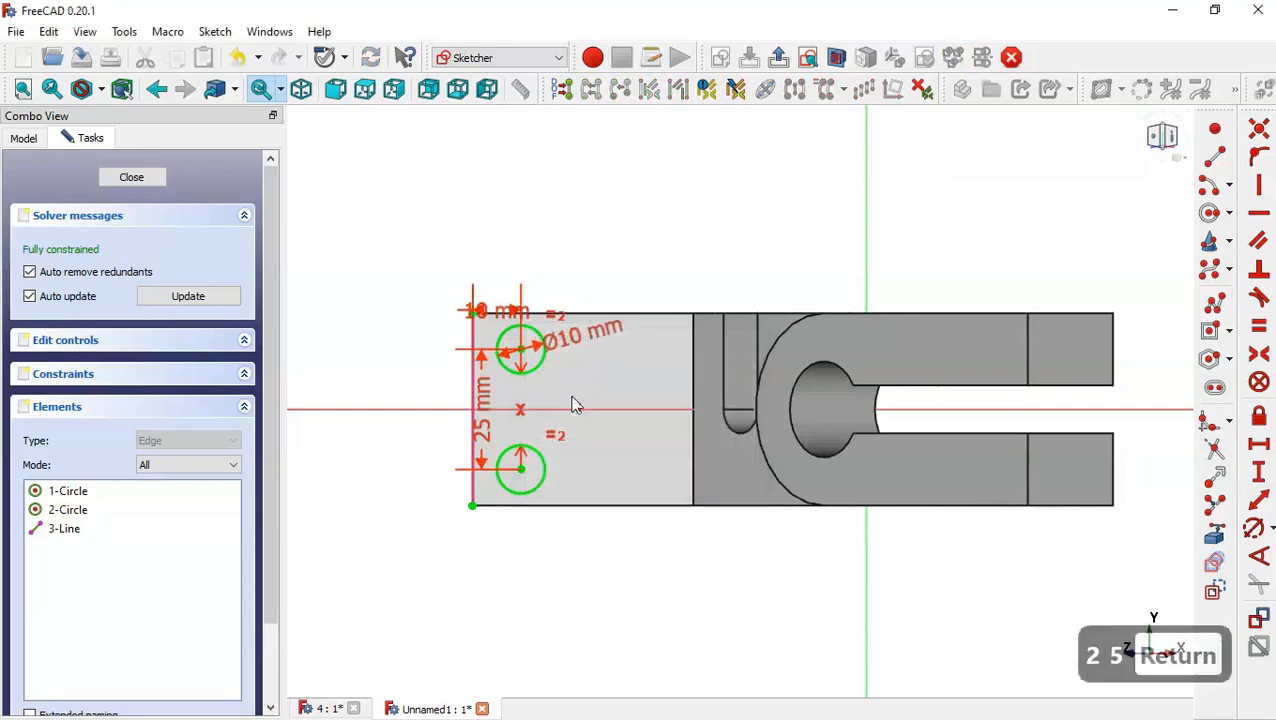
Step: Check the hole spacing in the reference document, set the distance between the two circle centres to 20 mm and finish the sketch
click(325, 708)
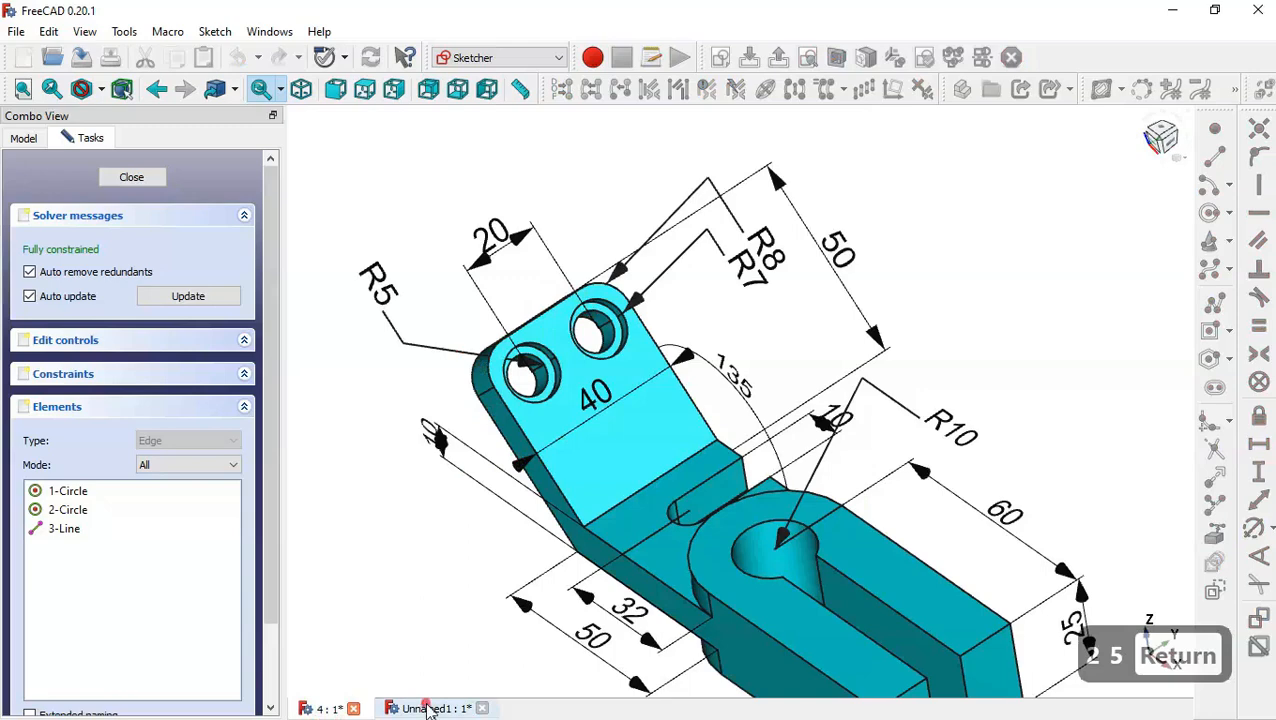
click(428, 708)
key(Escape)
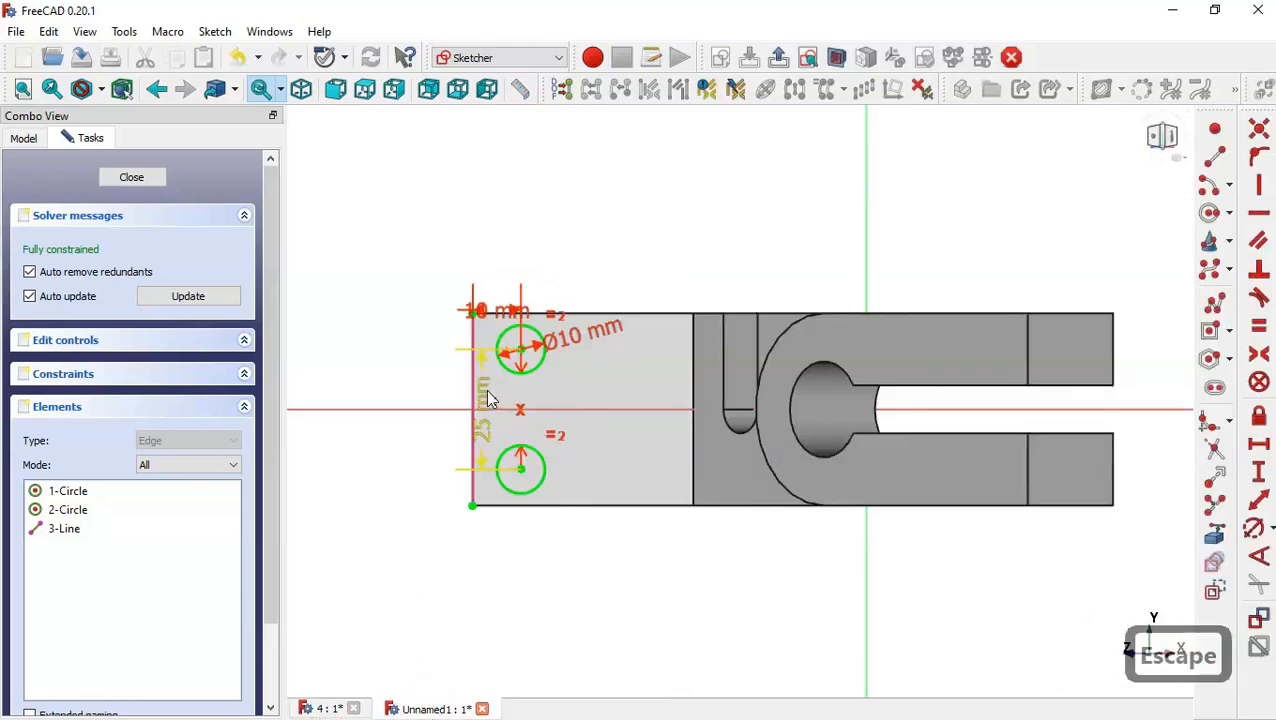
double_click(490, 396)
text(20)
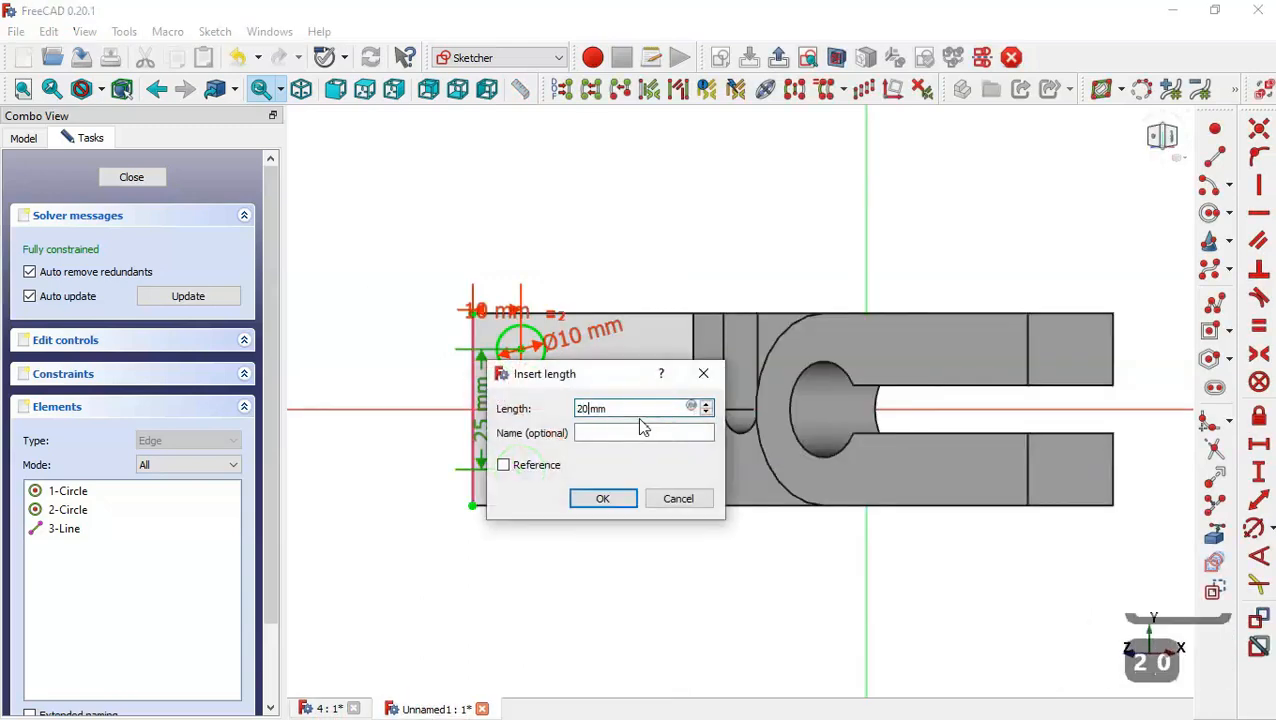
key(Return)
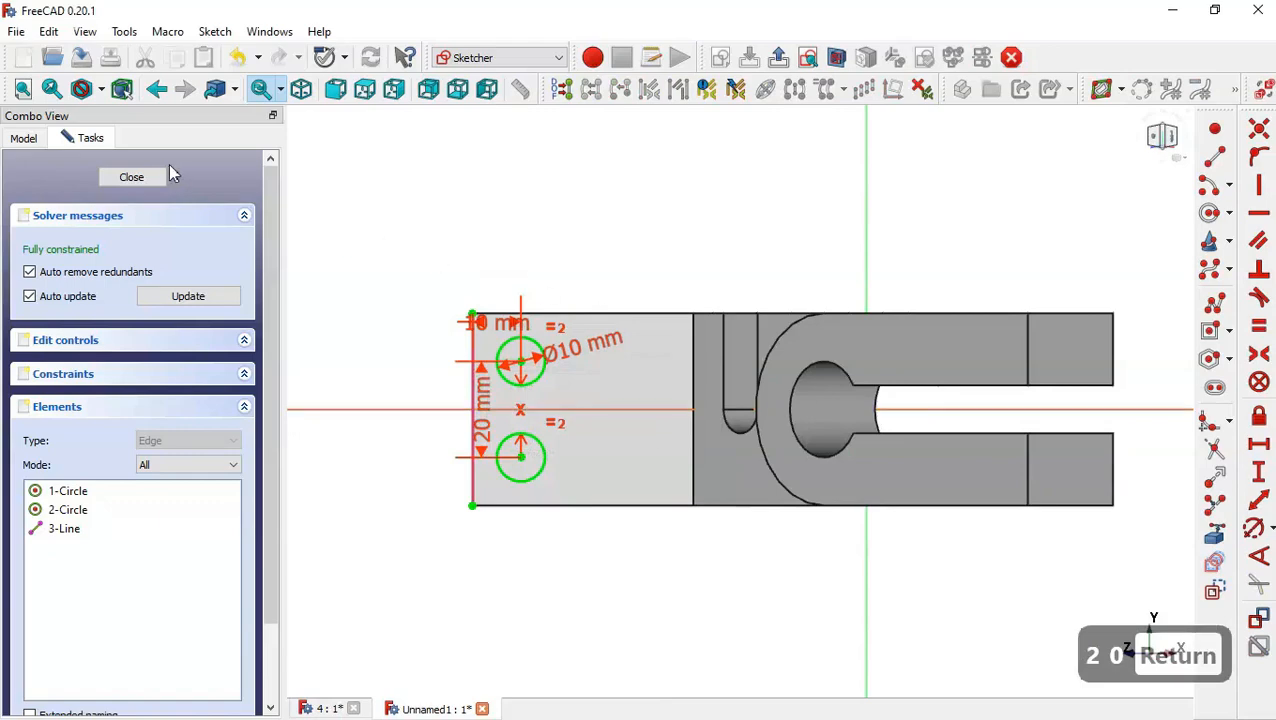
click(141, 184)
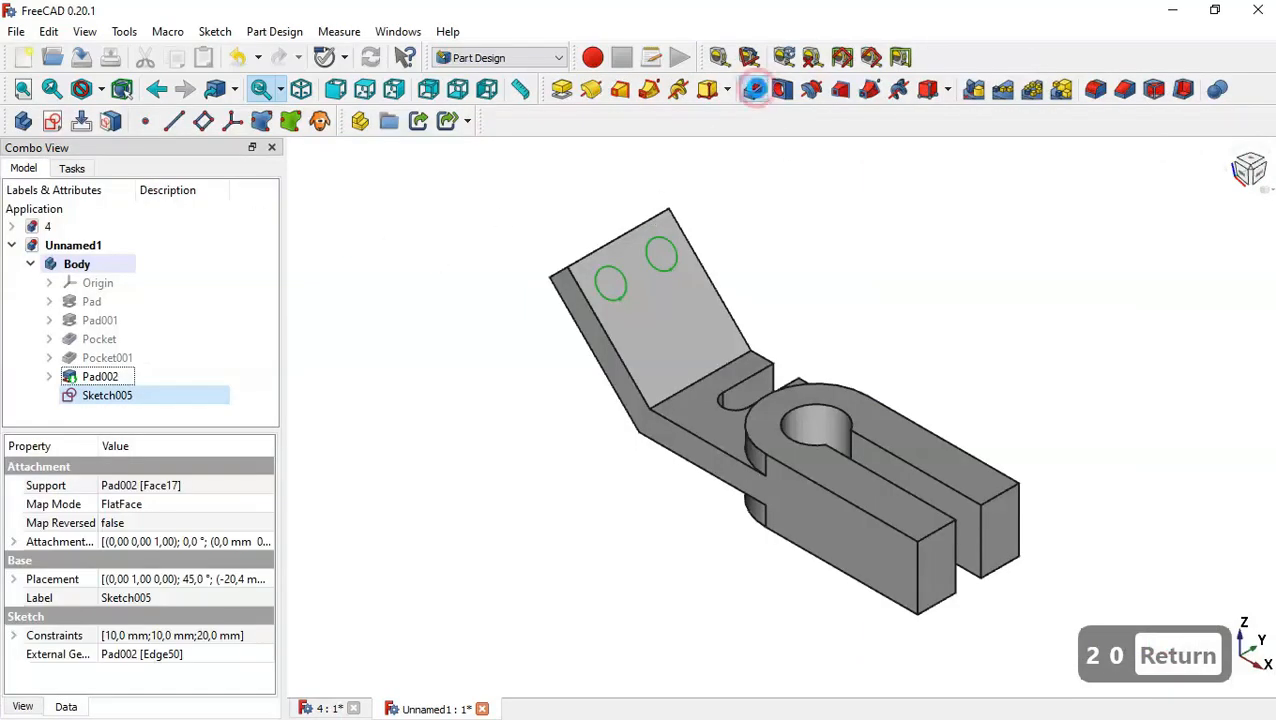
Step: Pocket the two 10 mm circles through all of the angled flange
click(754, 89)
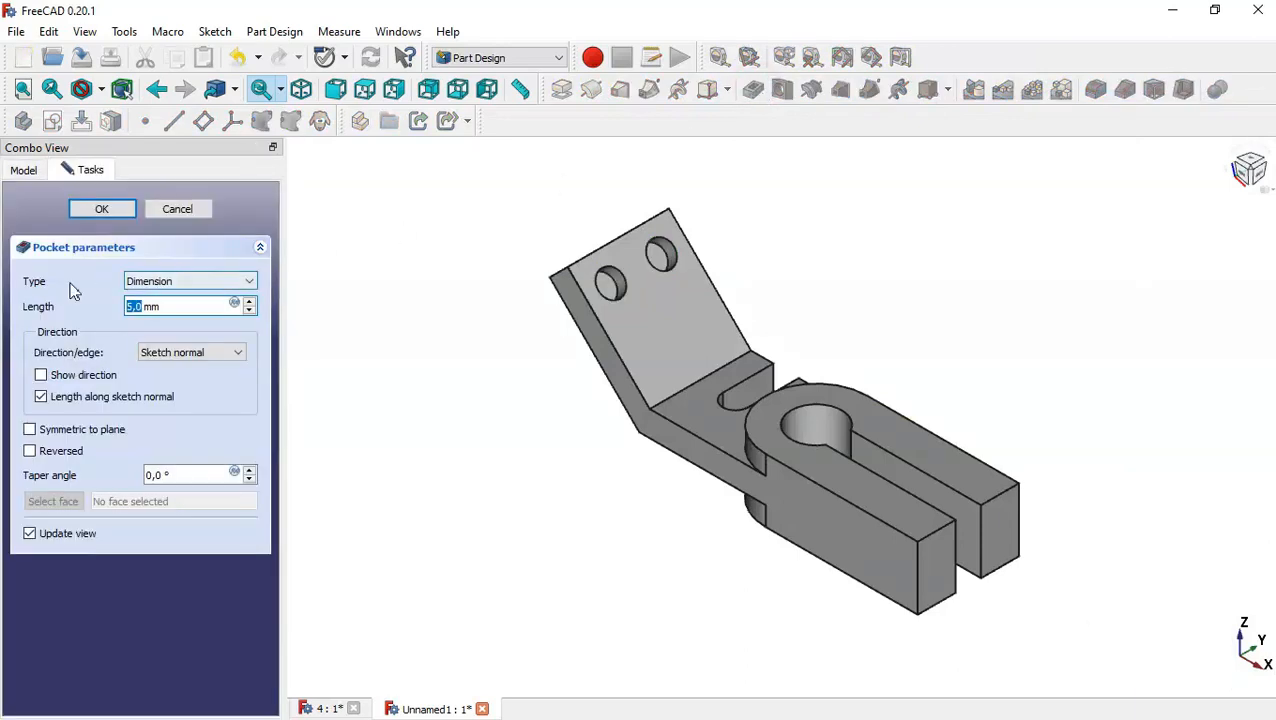
click(212, 281)
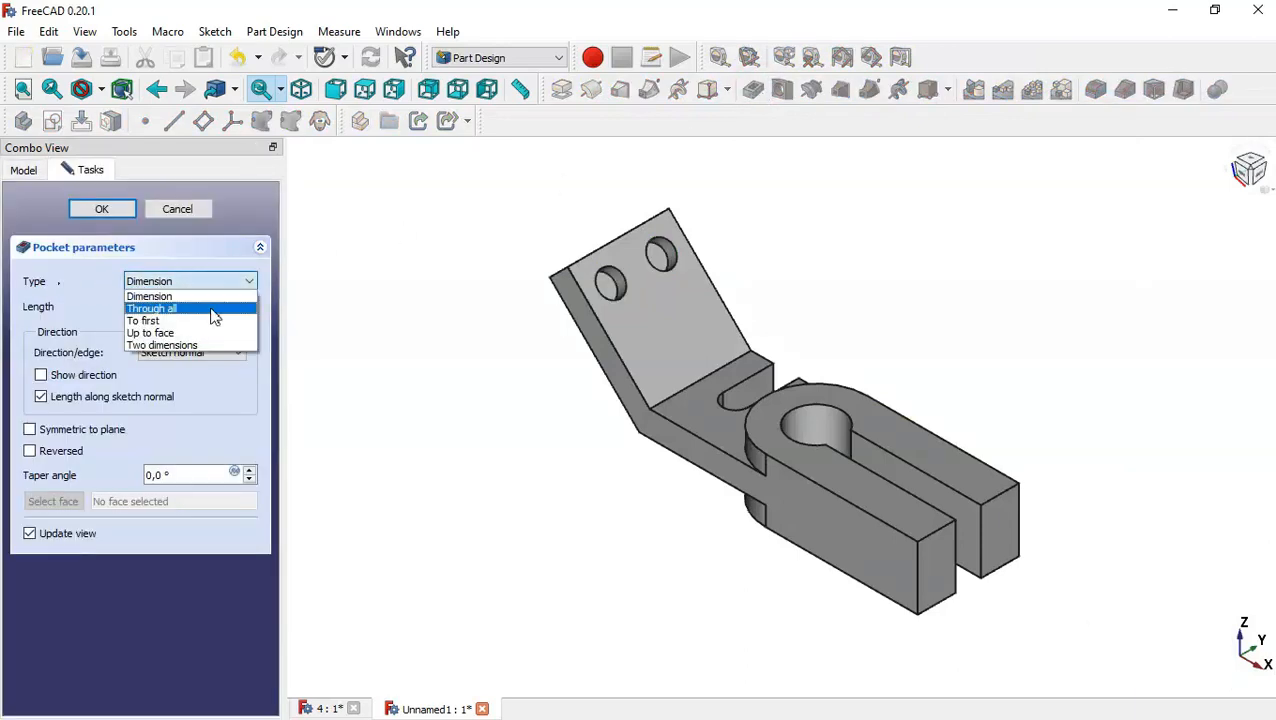
click(212, 309)
click(100, 209)
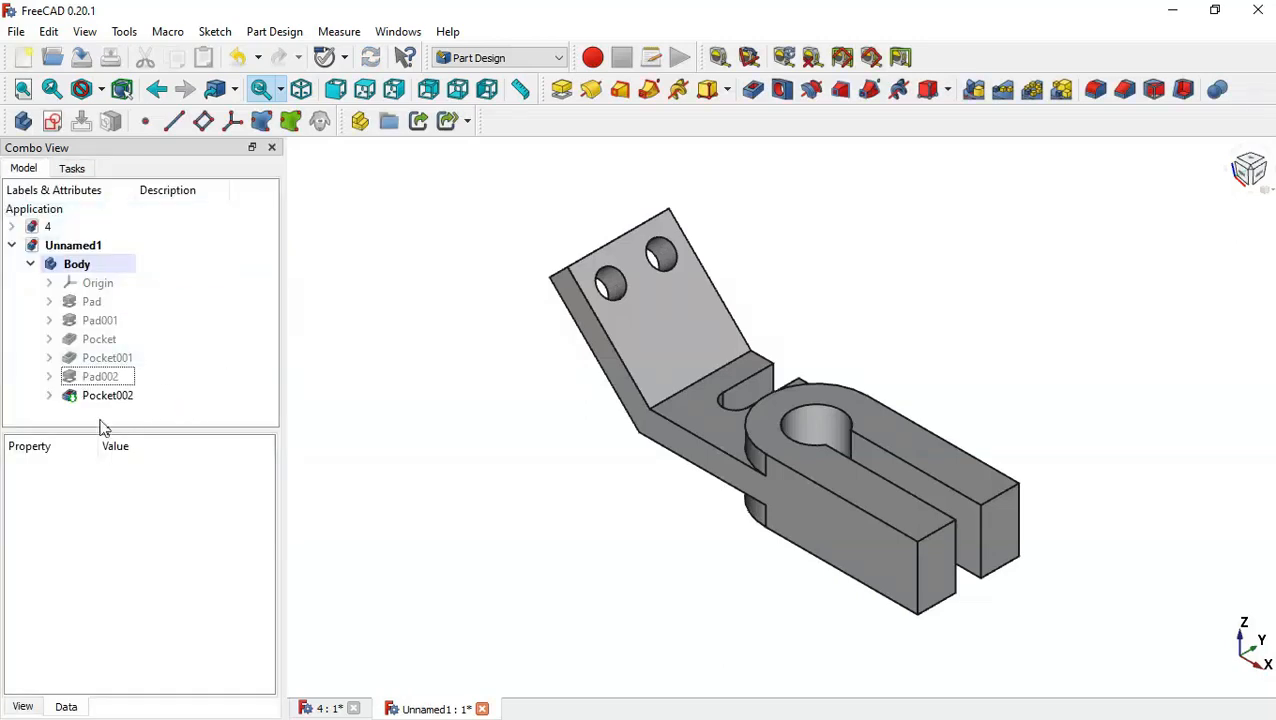
Step: Check the stepped holes in the reference document and copy only the flange's hole sketch, excluding all its dependencies
drag(141, 430, 162, 506)
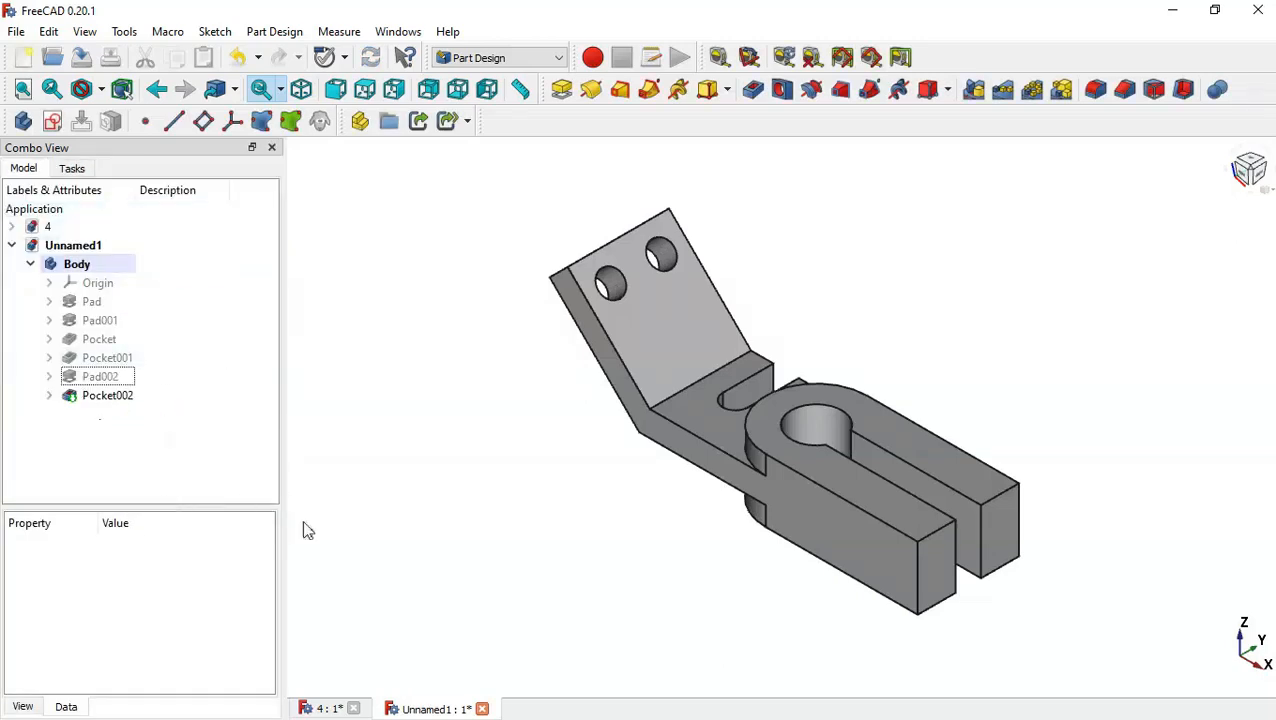
click(326, 708)
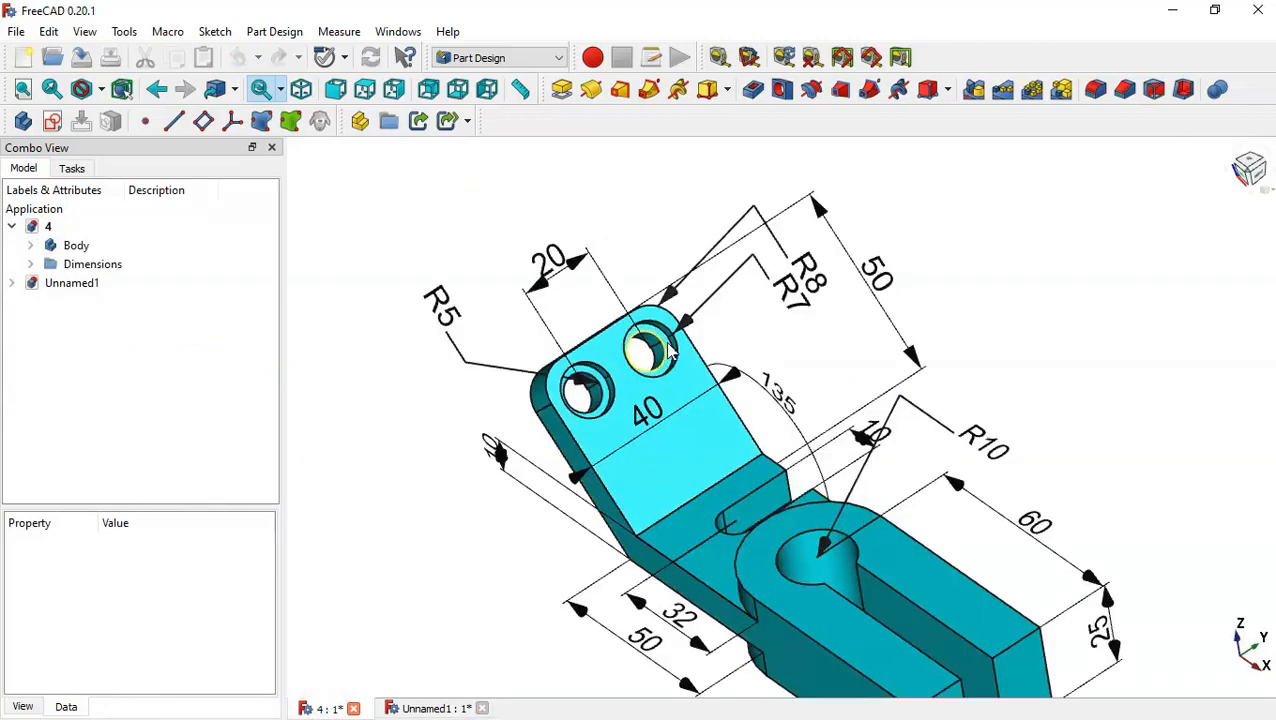
click(438, 709)
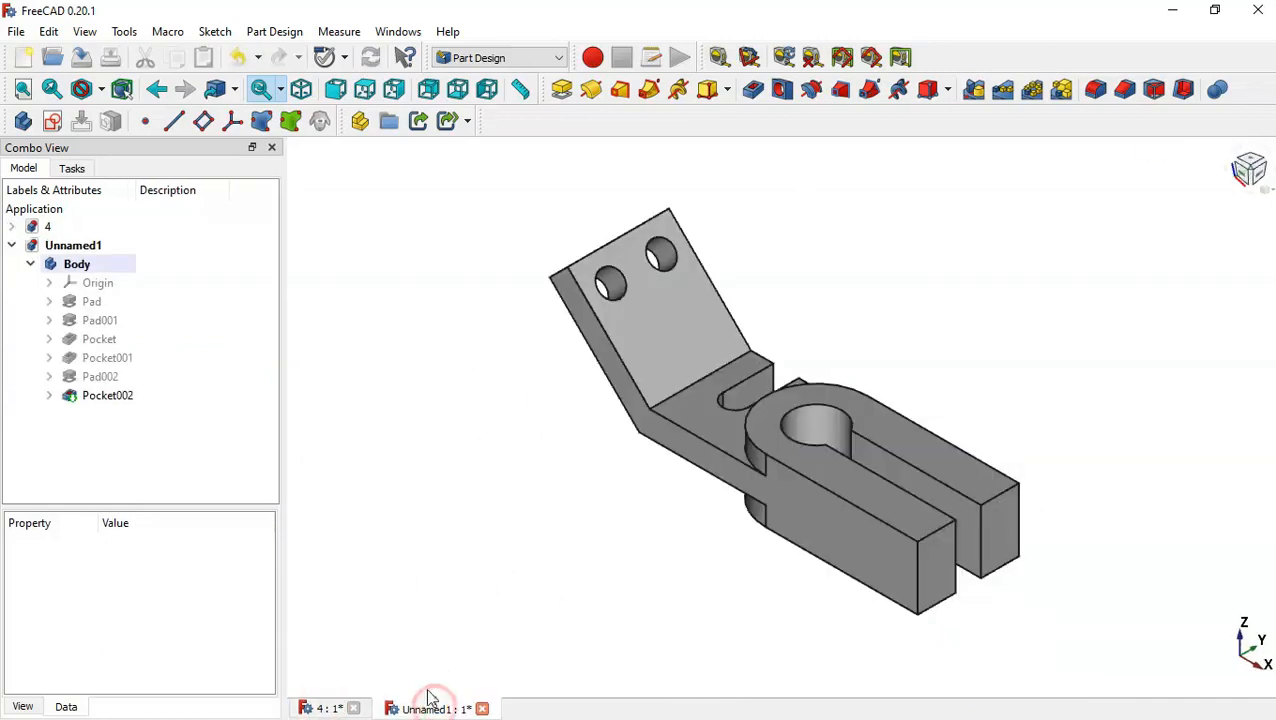
click(48, 397)
click(135, 416)
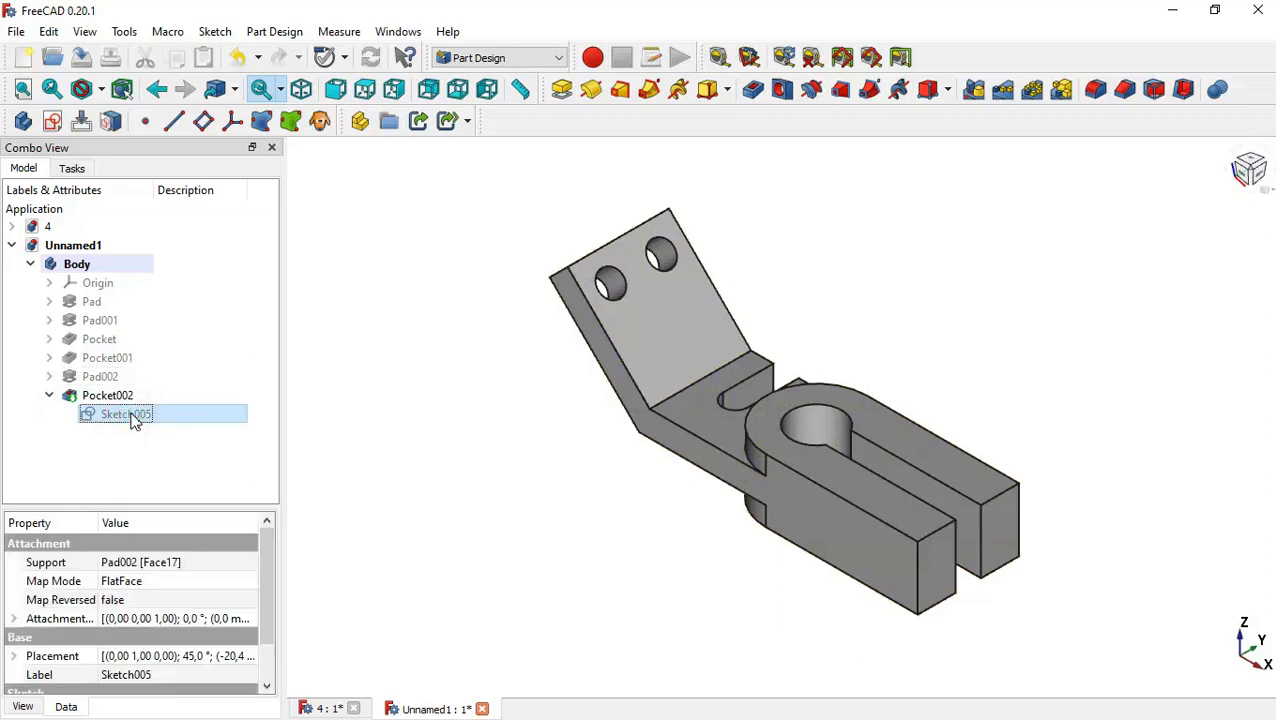
right_click(135, 417)
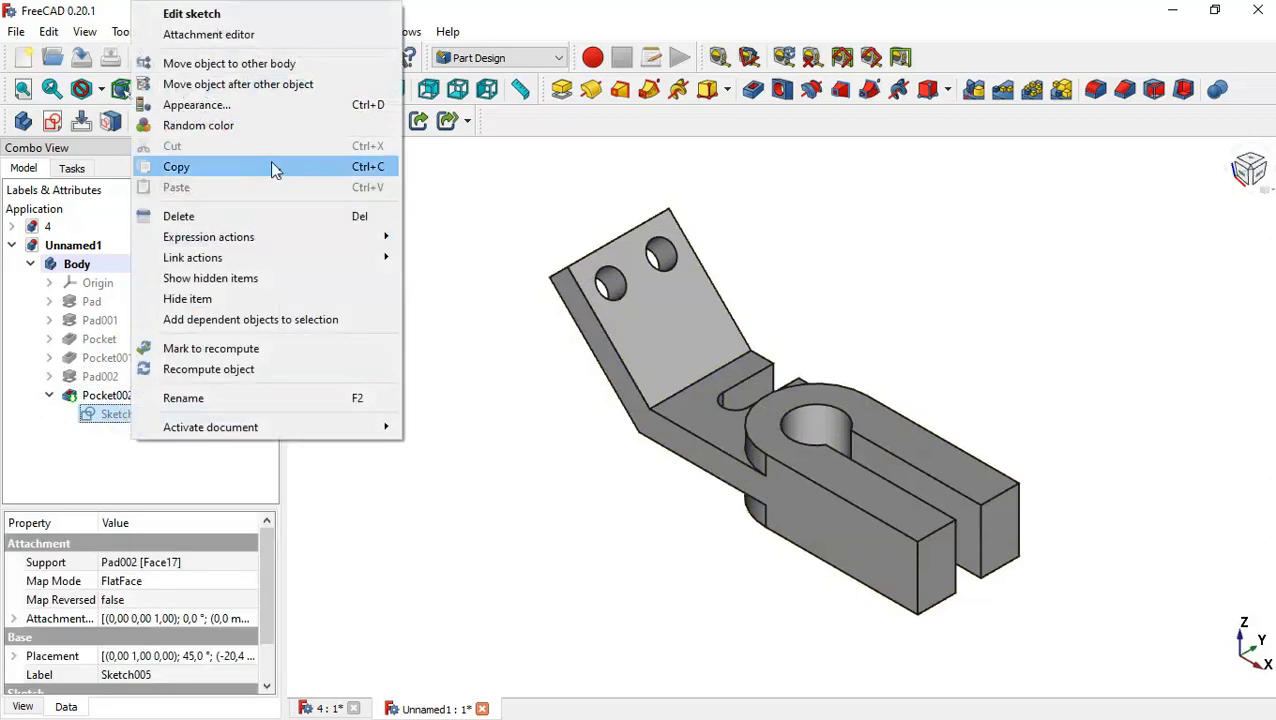
click(348, 168)
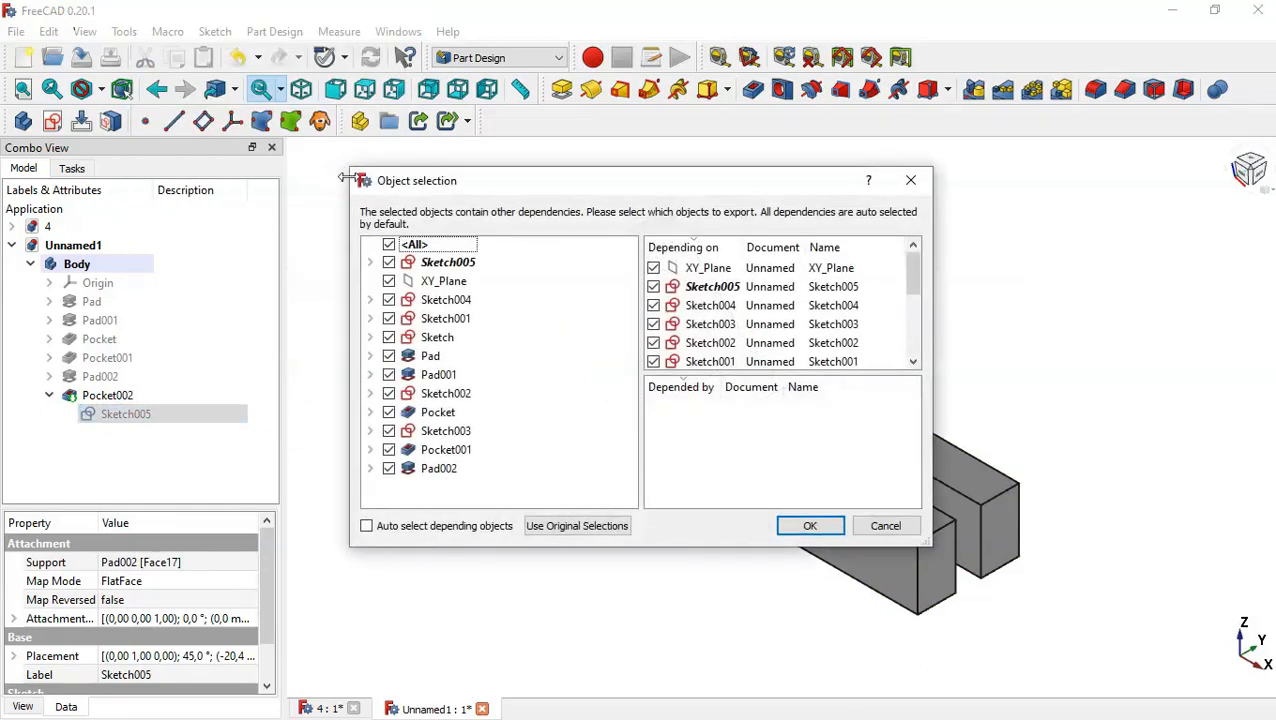
click(389, 245)
click(389, 262)
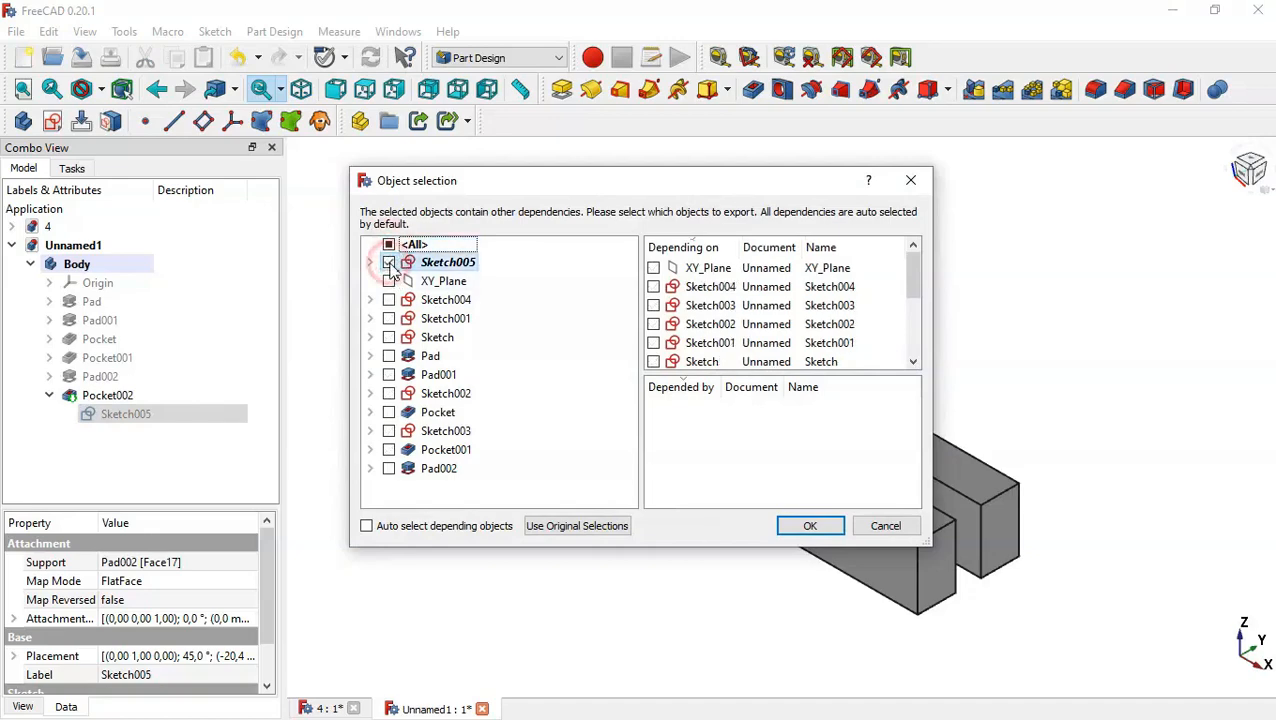
click(807, 526)
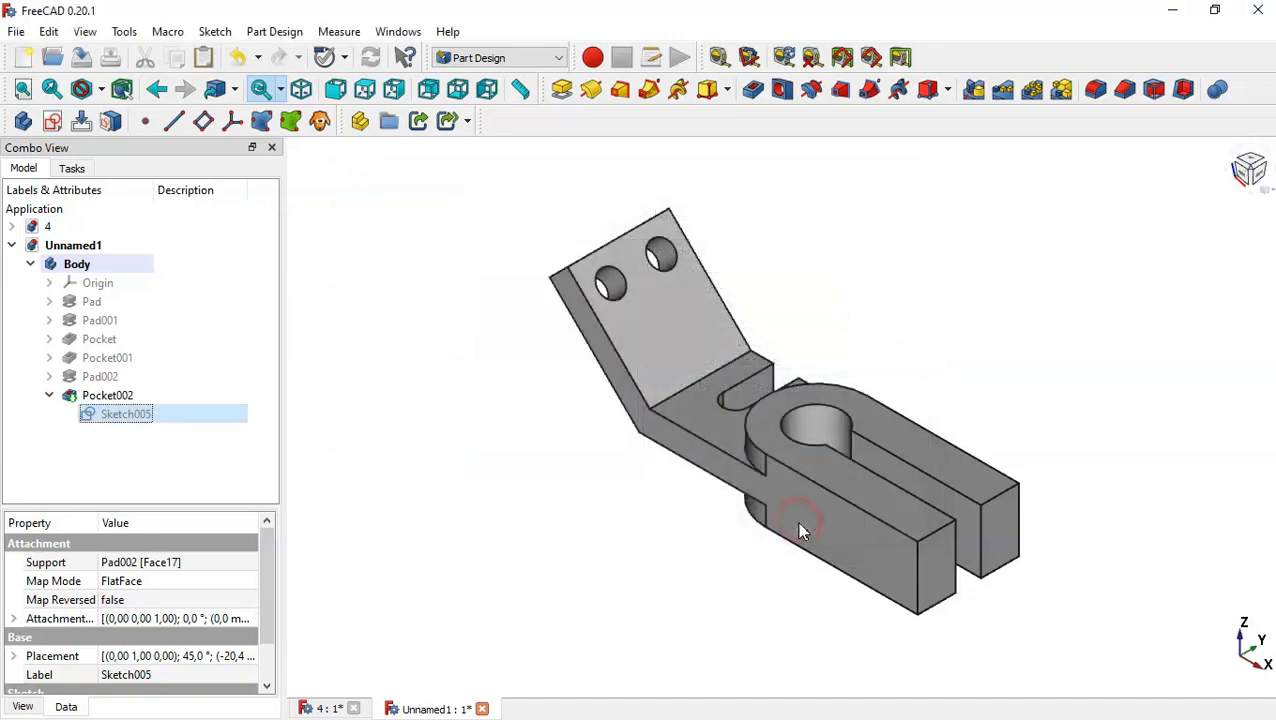
Step: Paste the copied hole sketch, make it visible and move it into the bracket's body
click(203, 57)
click(100, 440)
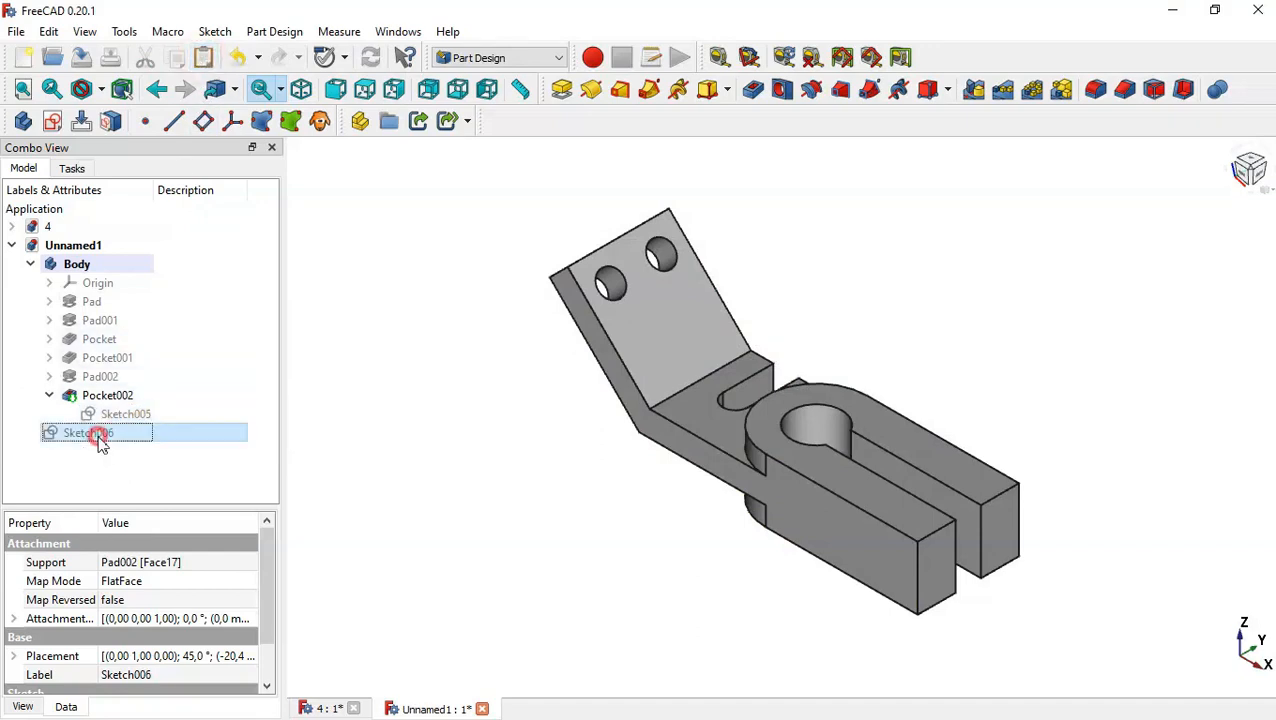
key(space)
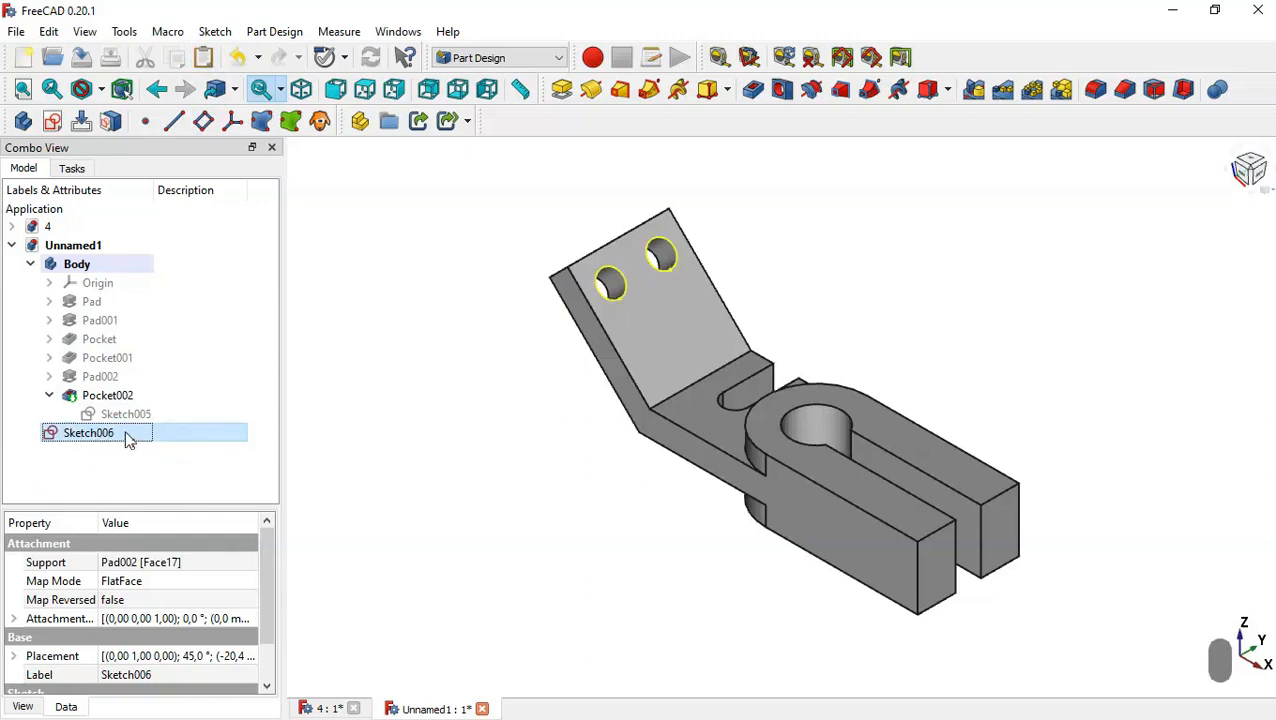
drag(128, 437, 125, 263)
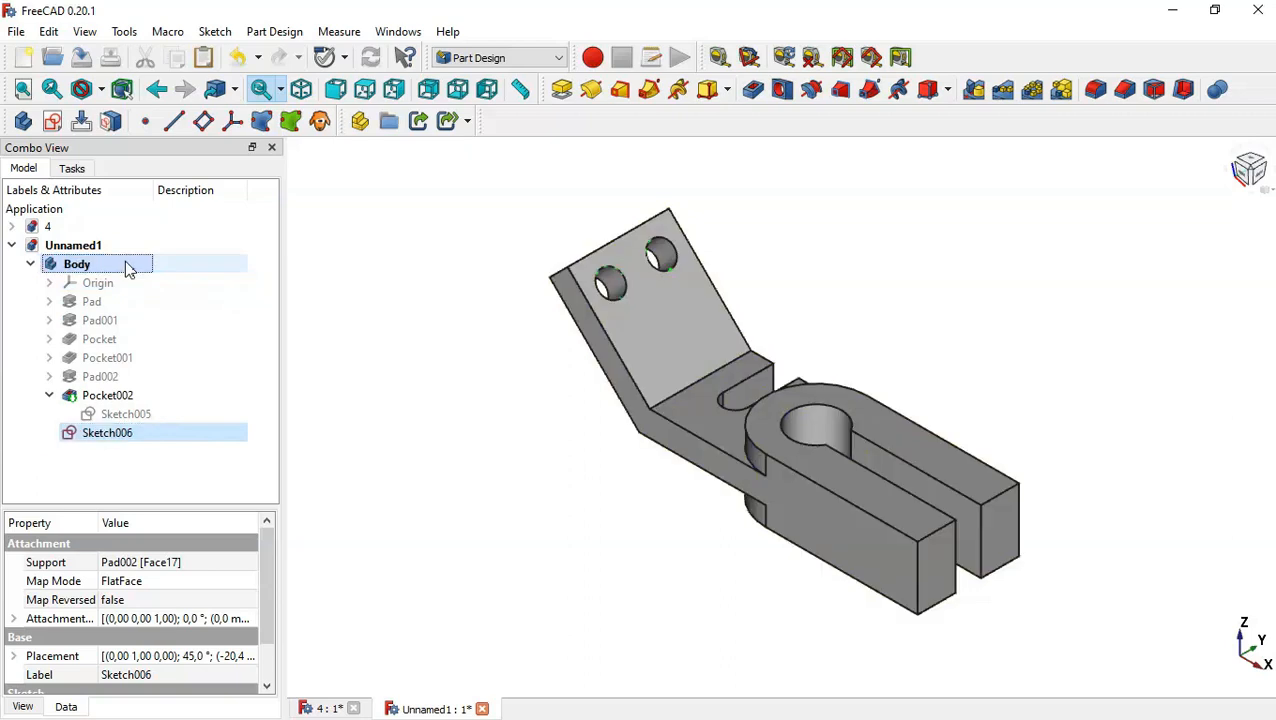
click(49, 395)
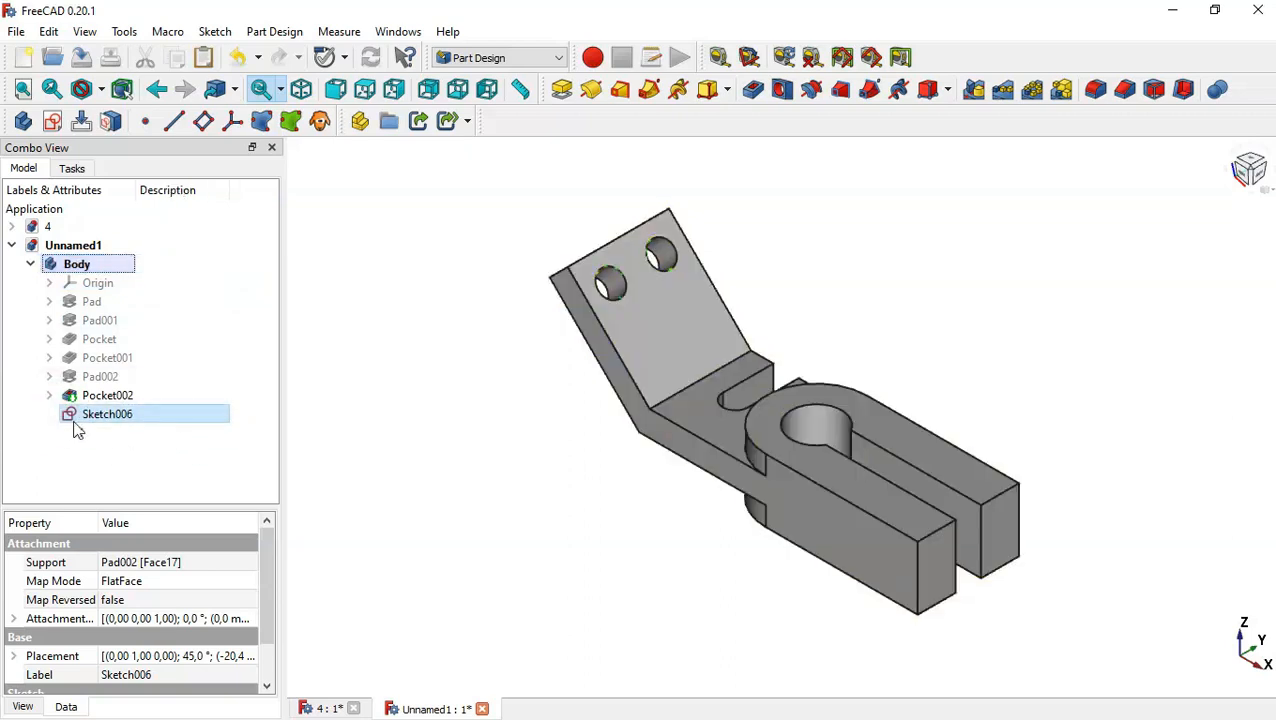
Step: Check the larger hole radius in the reference document and set the circle diameter in the copied sketch to 14 mm
double_click(177, 416)
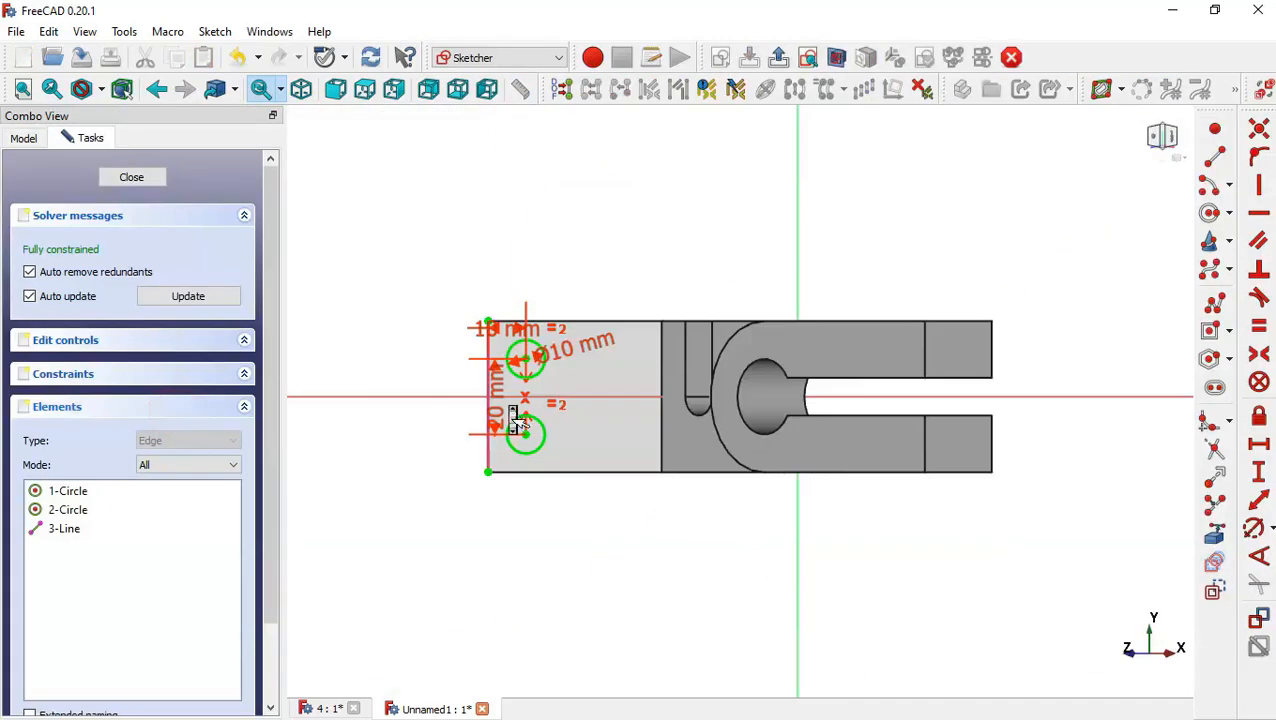
scroll(517, 420, up, 3)
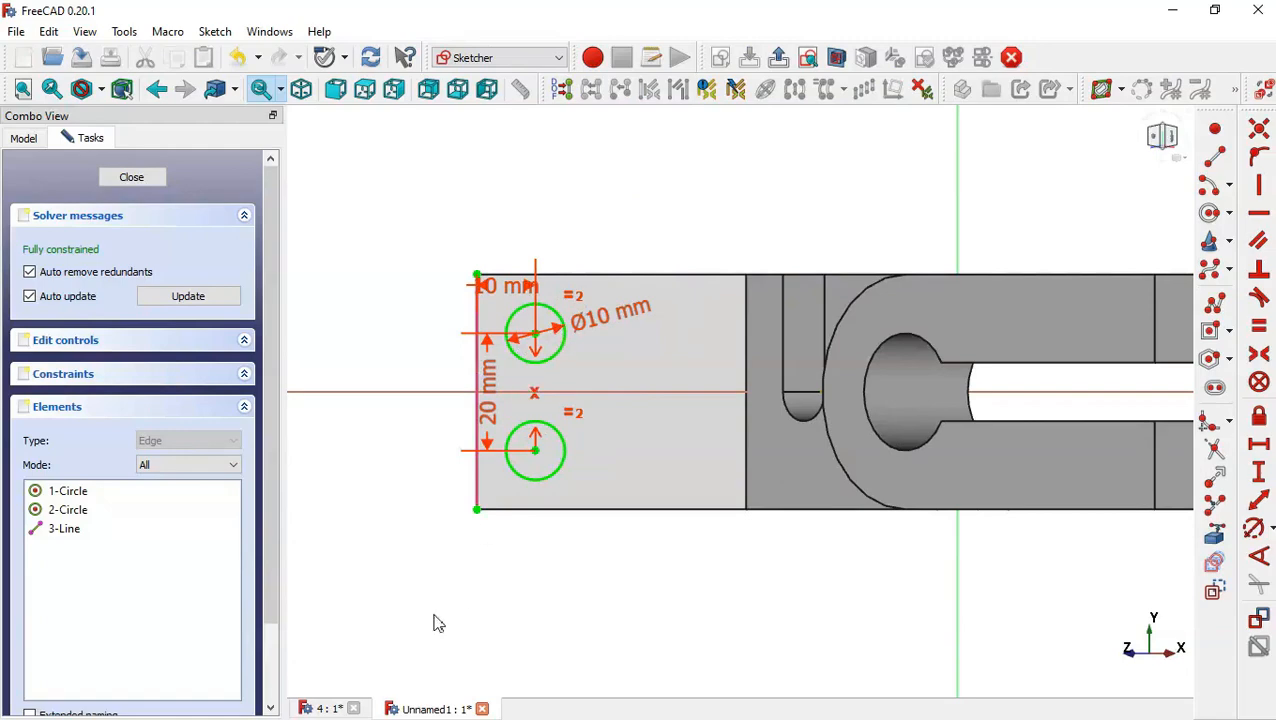
click(331, 708)
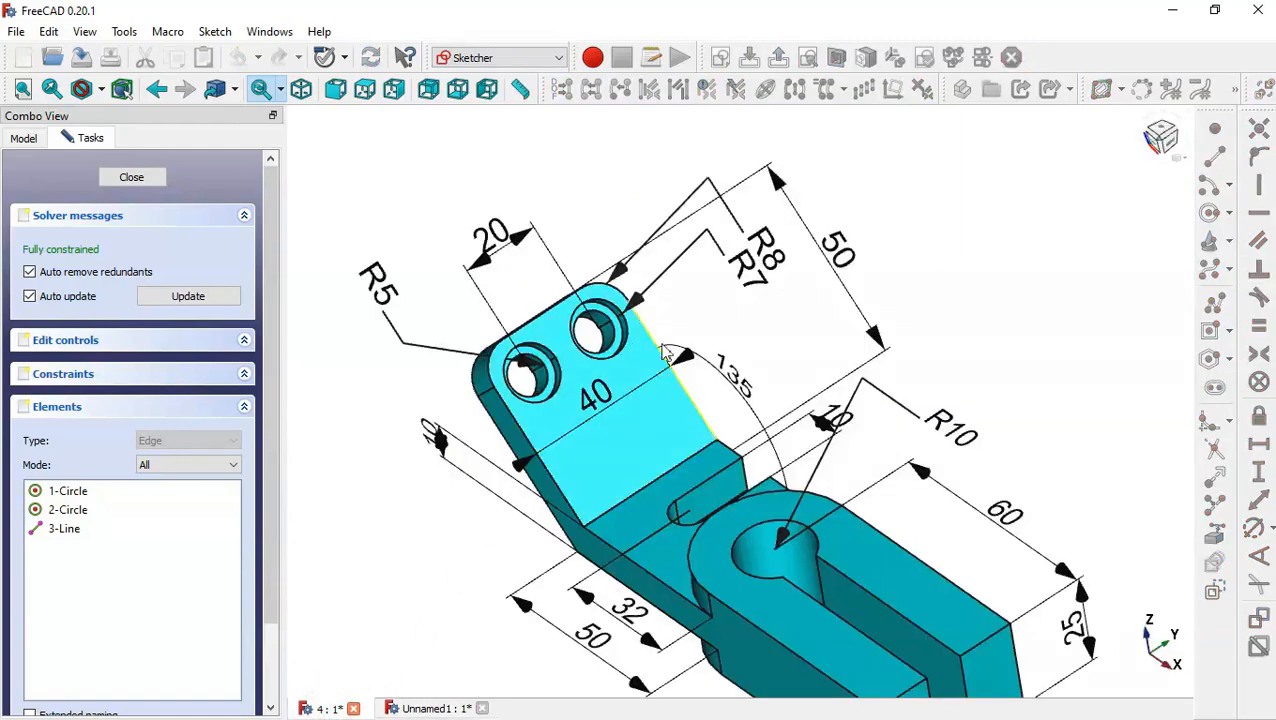
middle_drag(735, 319, 705, 313)
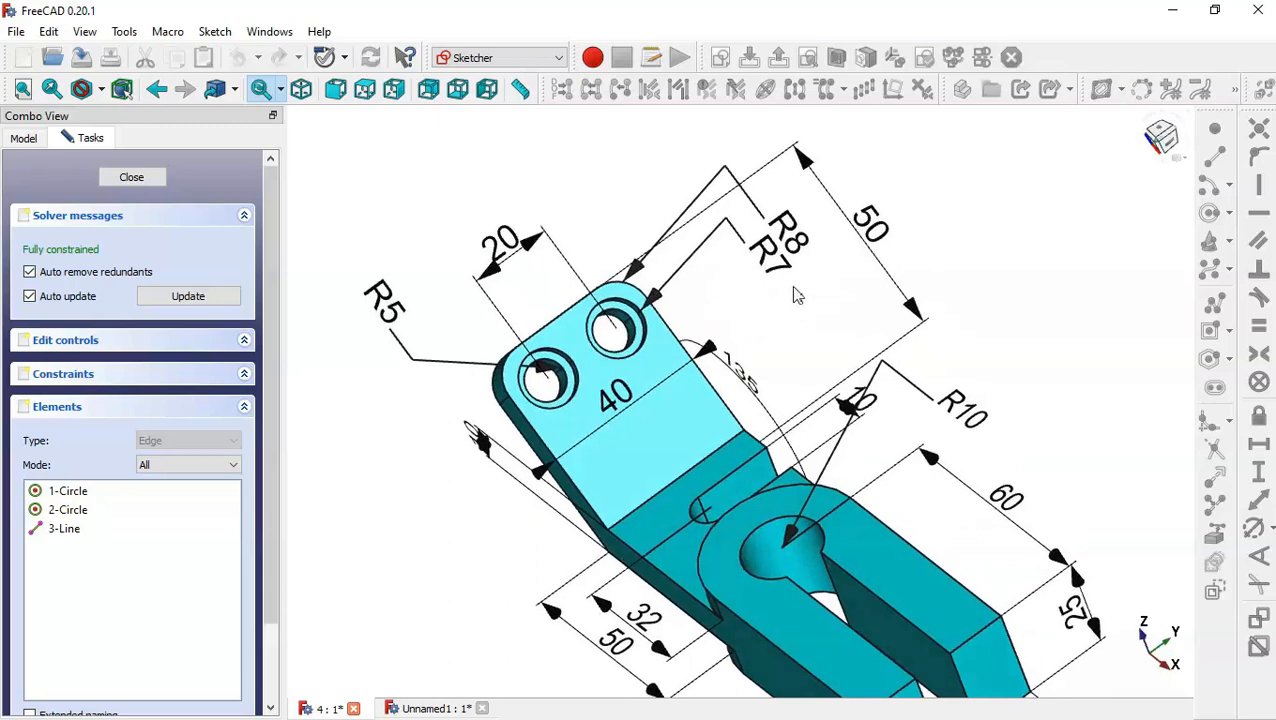
click(448, 708)
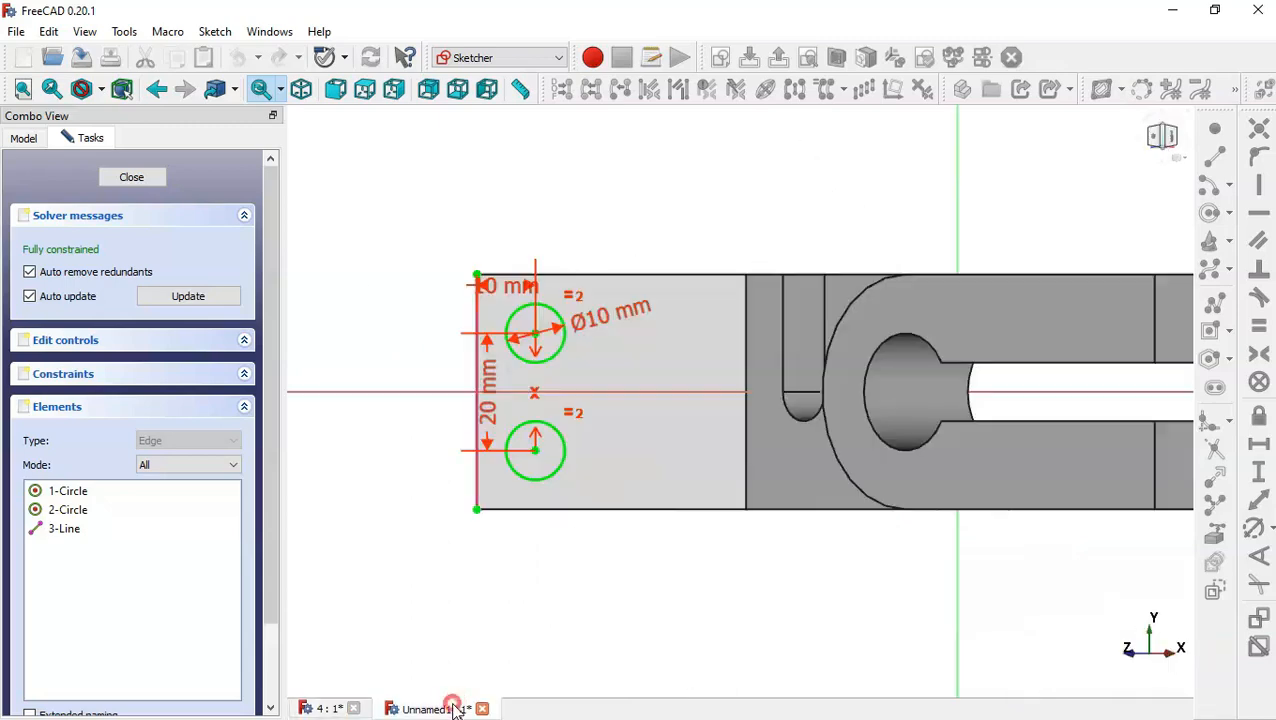
double_click(620, 324)
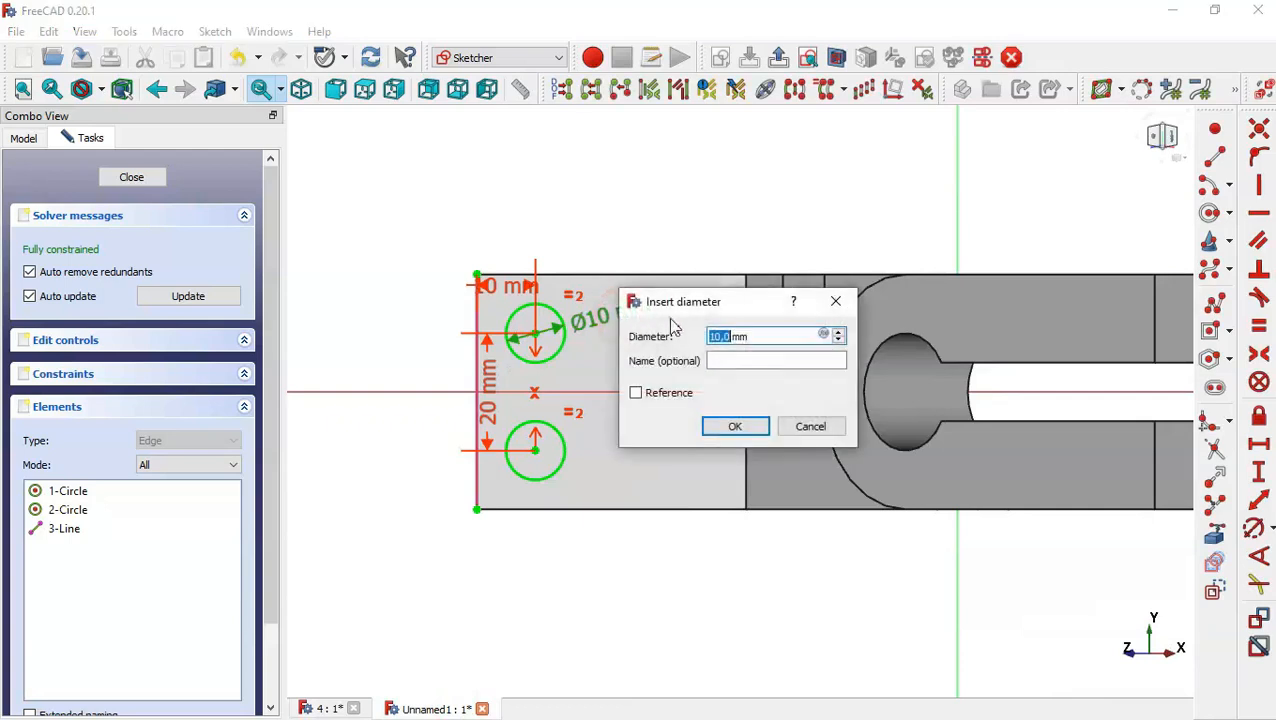
text(14)
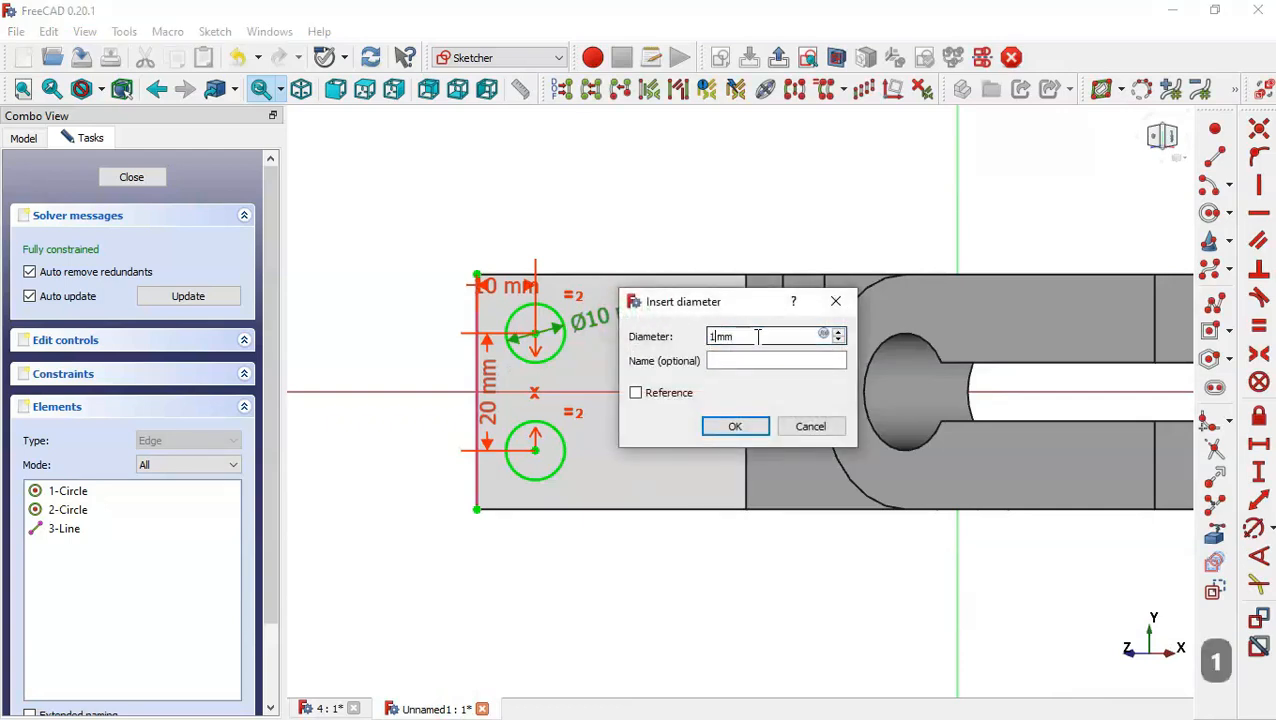
key(Return)
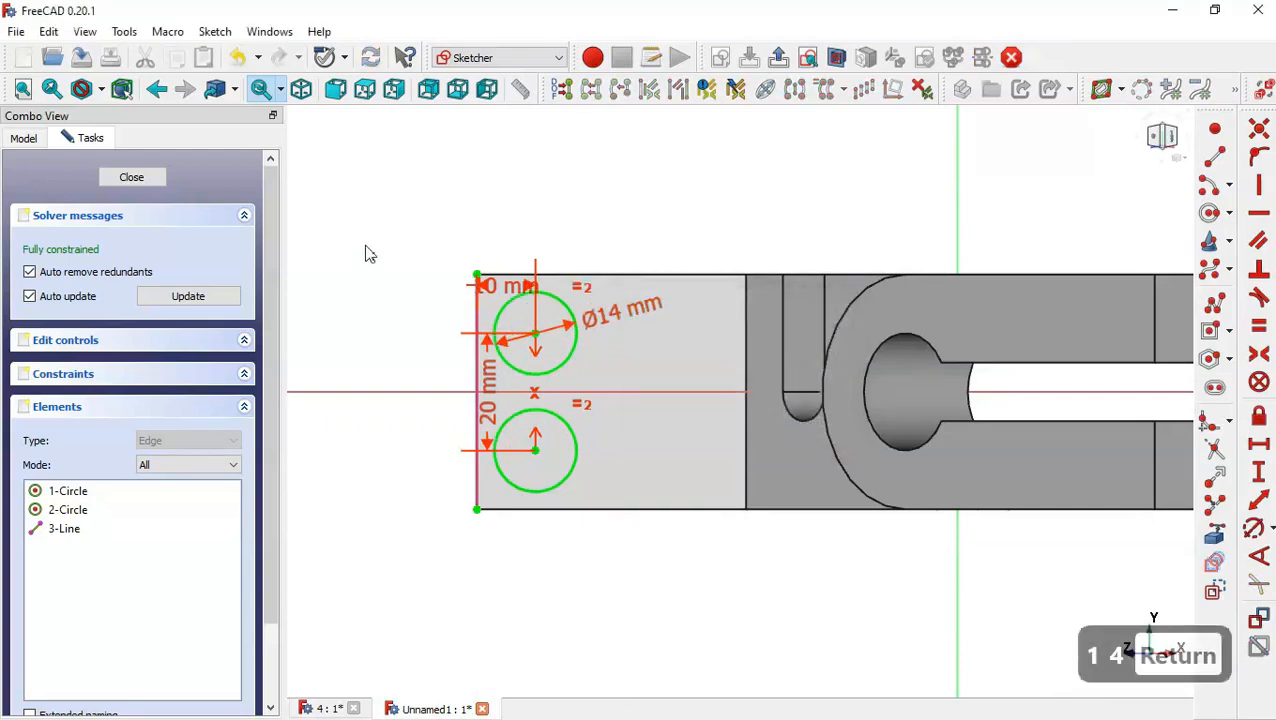
click(144, 179)
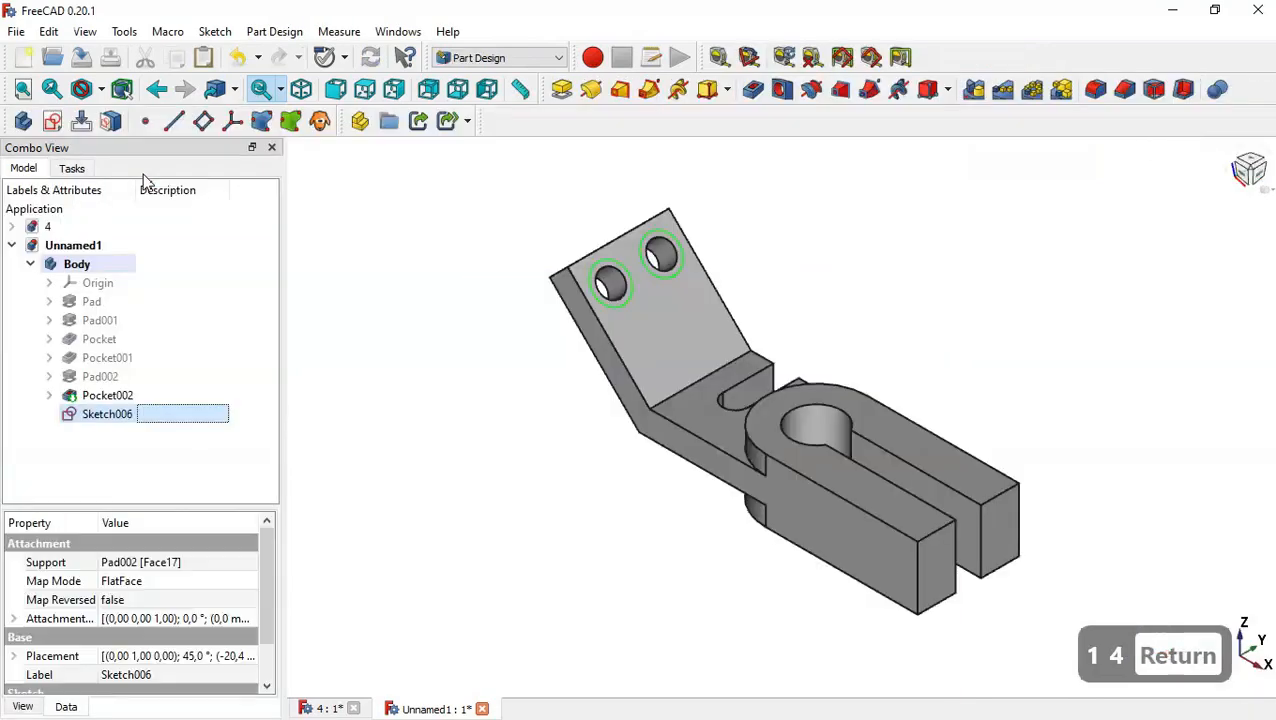
Step: Pocket the 14 mm circles 2.5 mm deep to counterbore the flange's two holes
click(758, 94)
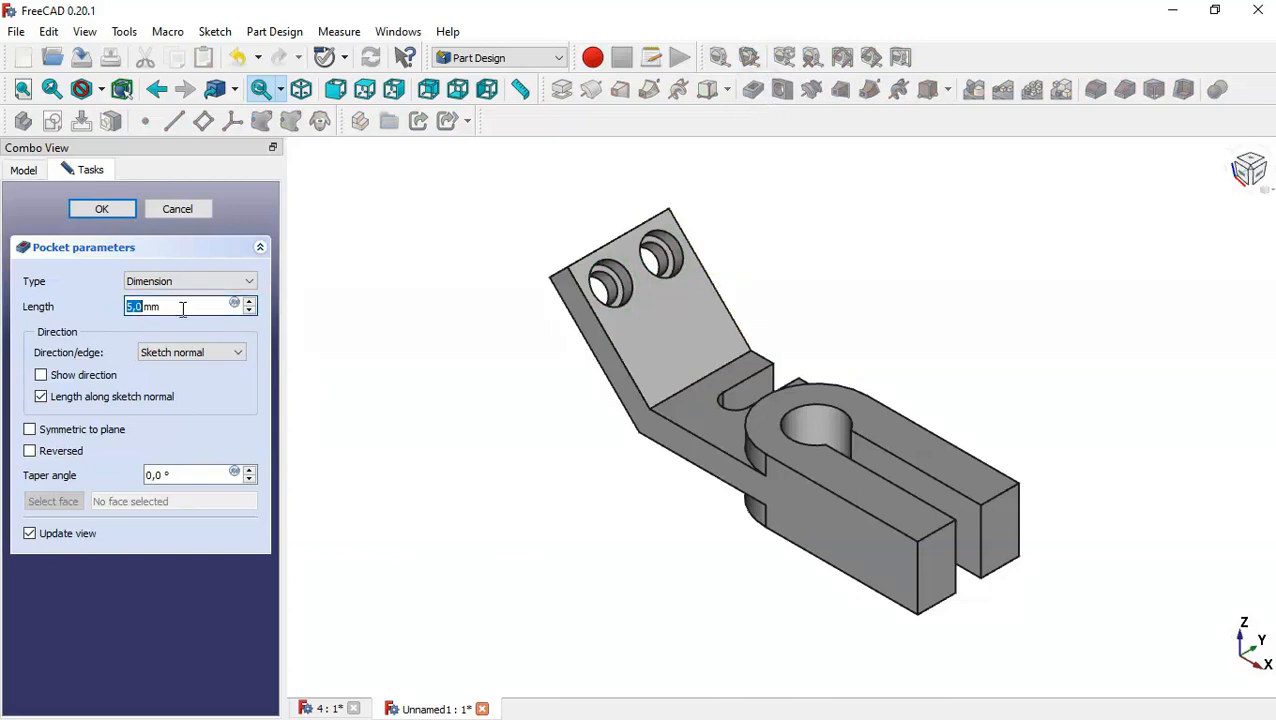
drag(183, 309, 78, 309)
text(2.5)
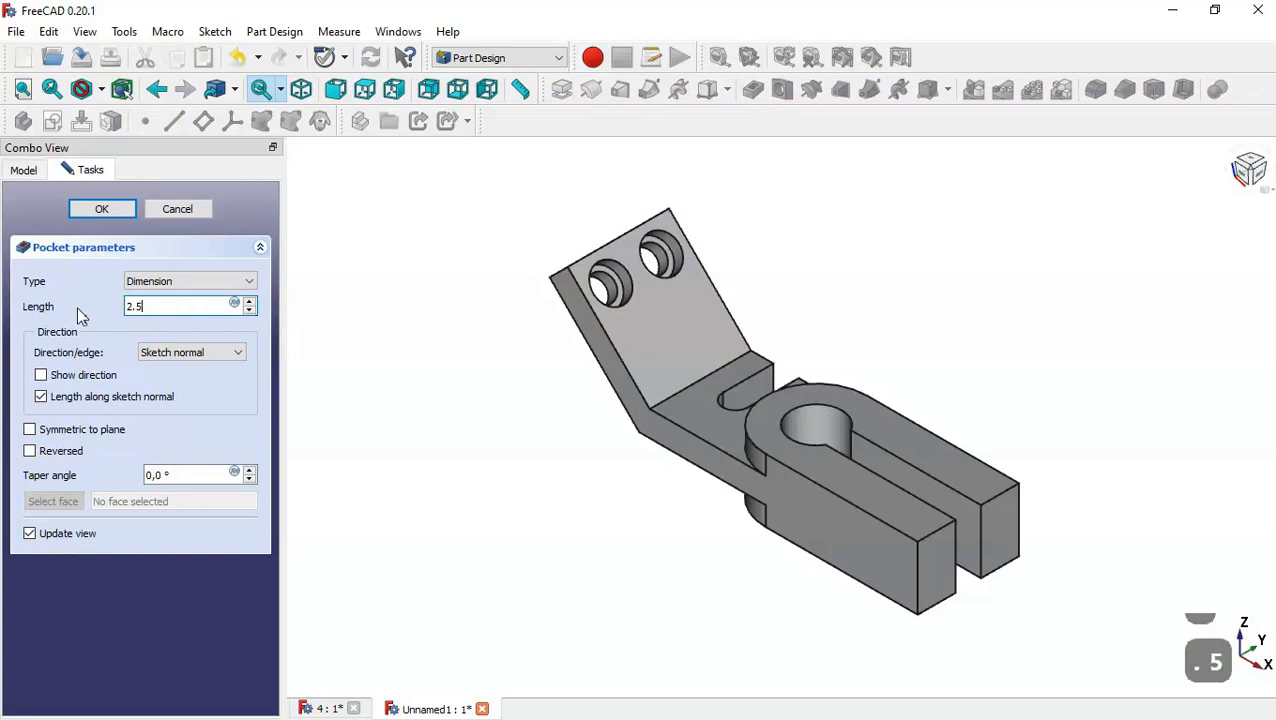
click(104, 210)
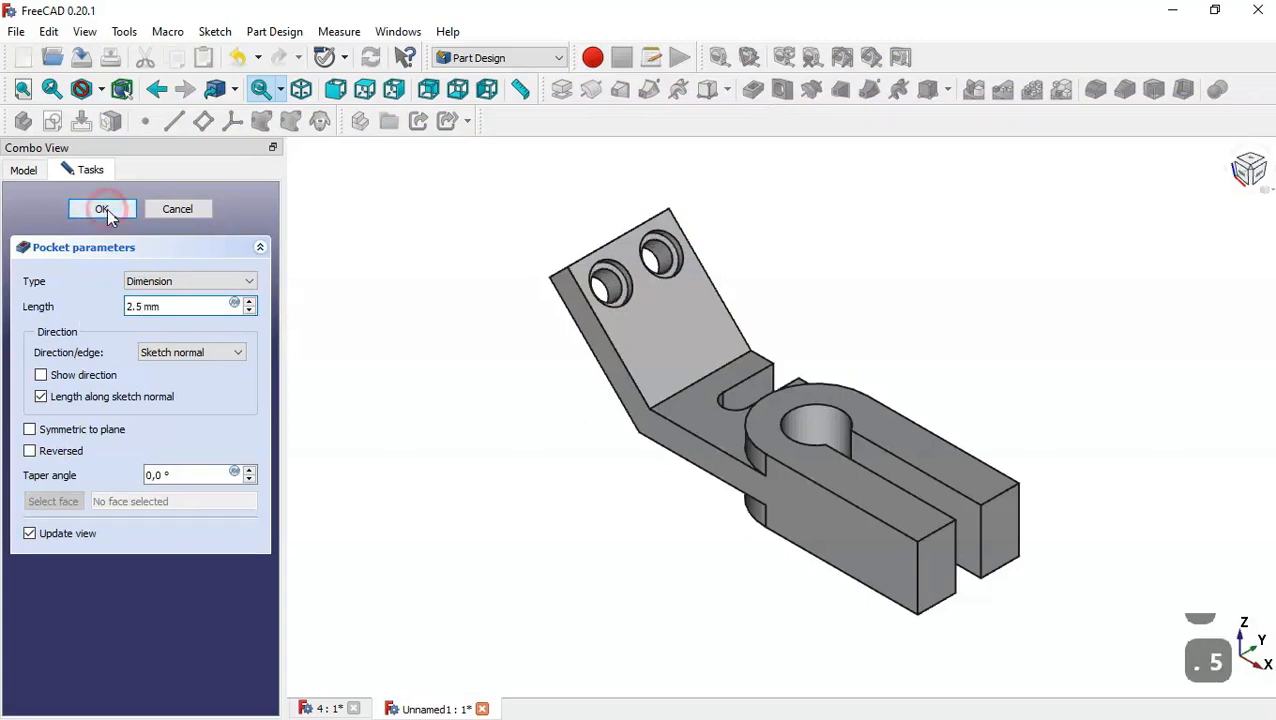
scroll(635, 225, up, 2)
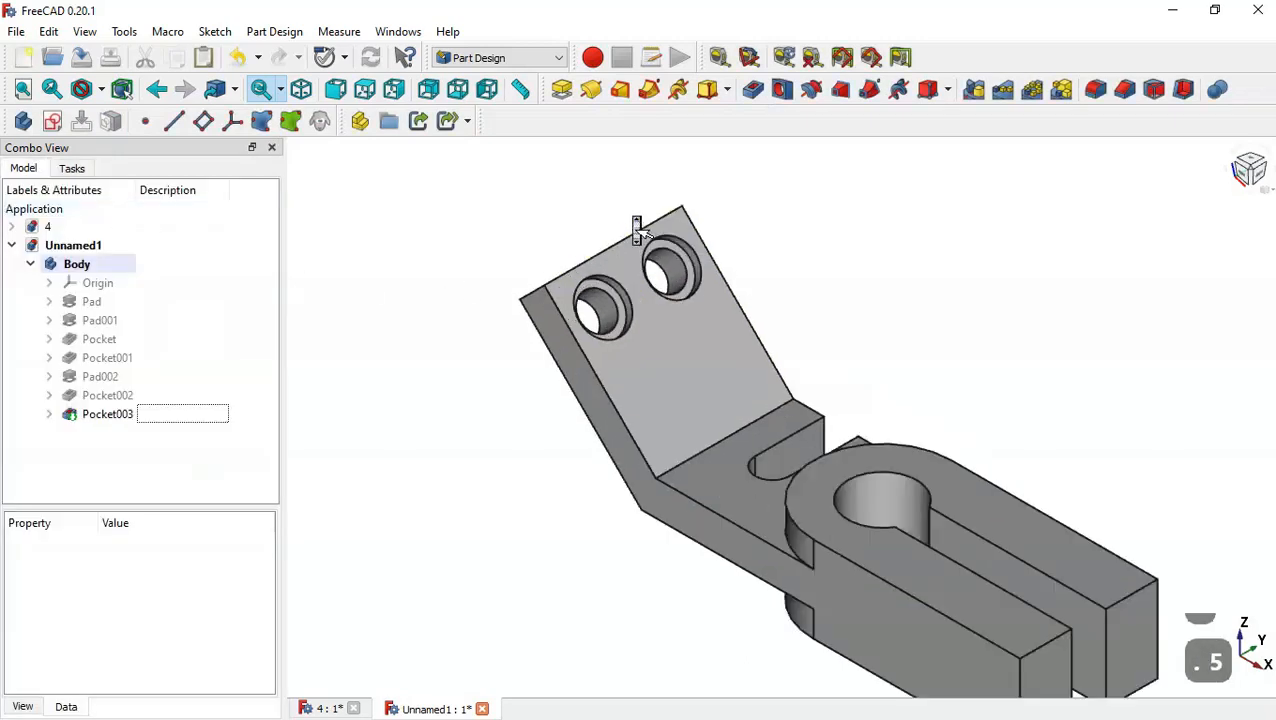
middle_drag(818, 245, 775, 296)
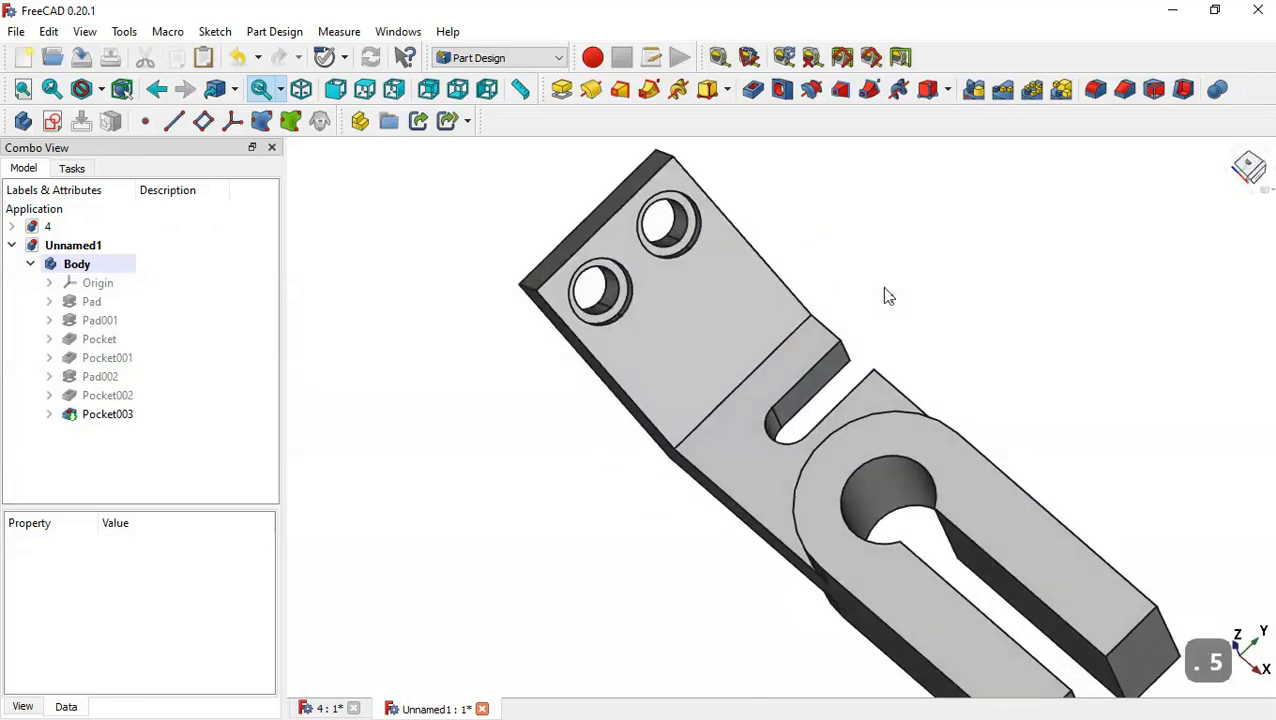
middle_drag(884, 287, 886, 270)
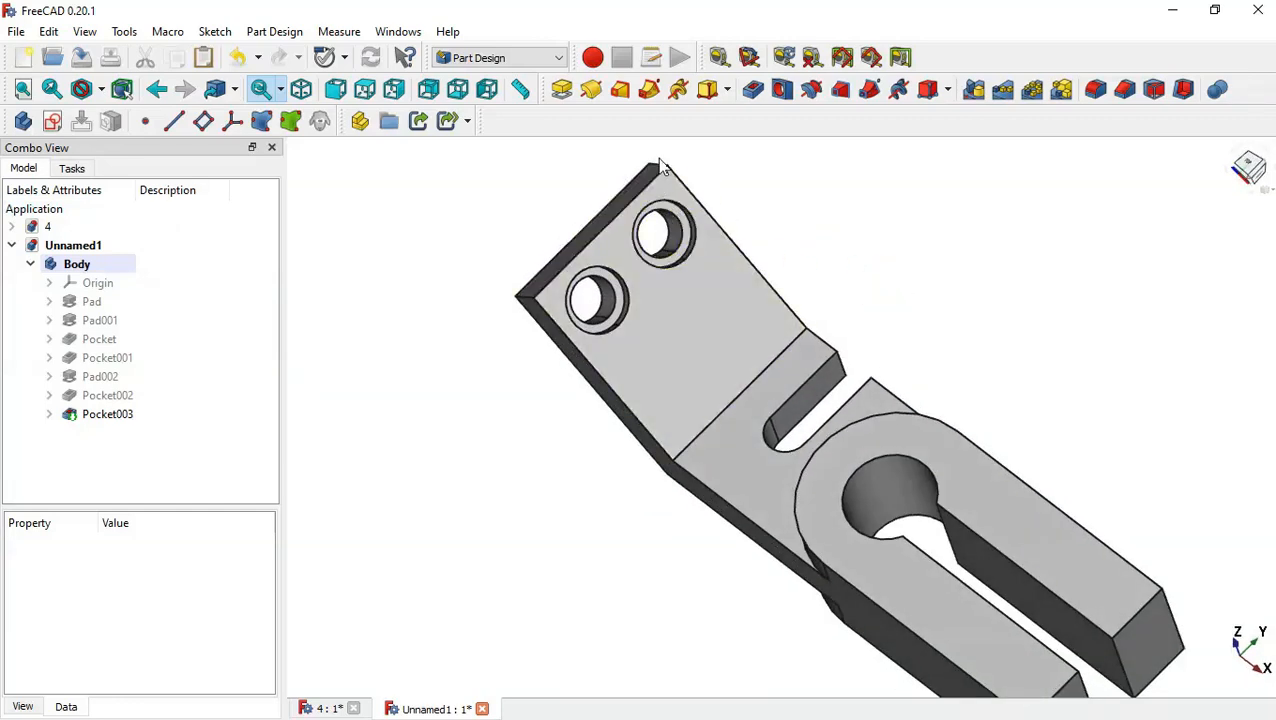
Step: Check the corner radius of the angled flange in the reference document and return to the bracket model
click(428, 711)
click(318, 710)
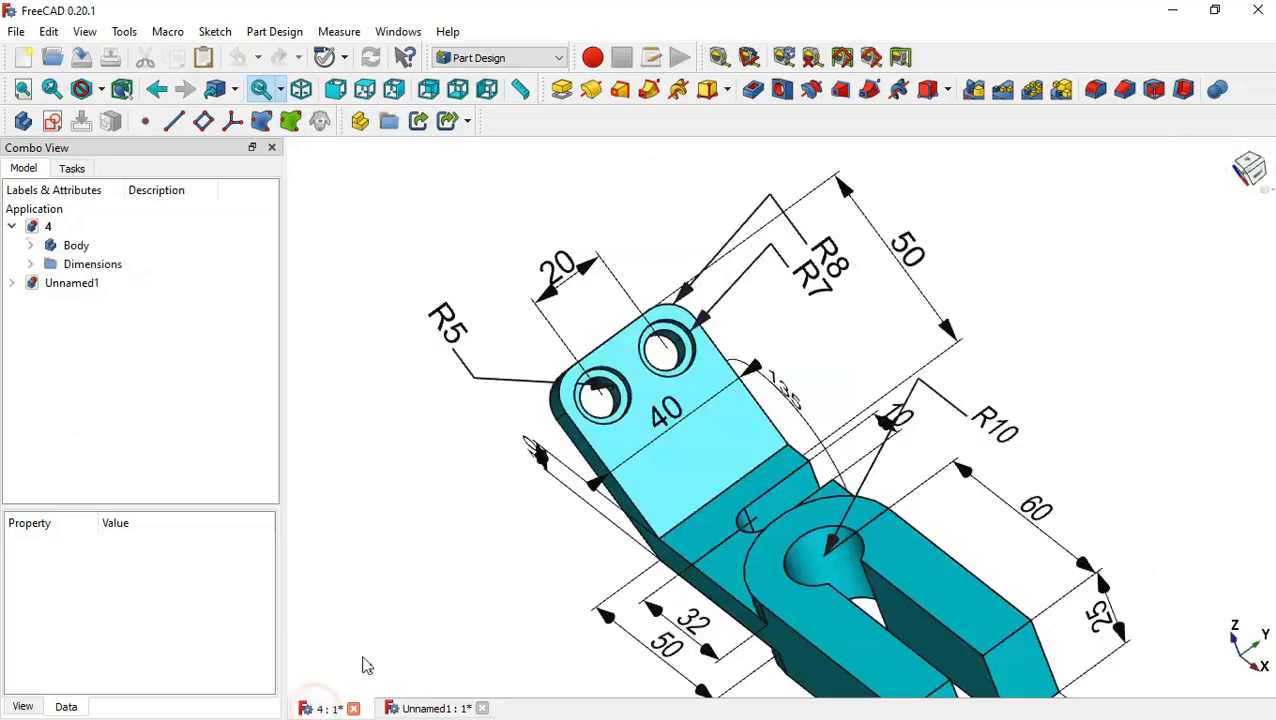
drag(520, 549, 570, 540)
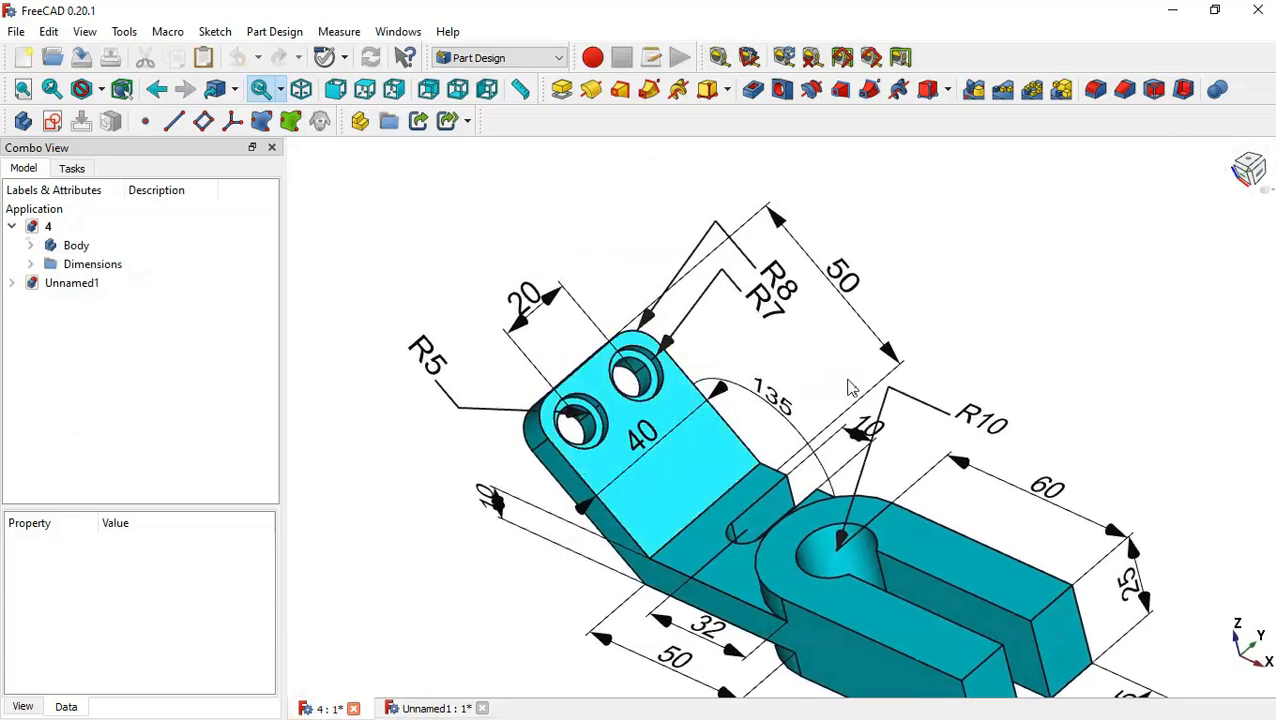
drag(855, 370, 849, 356)
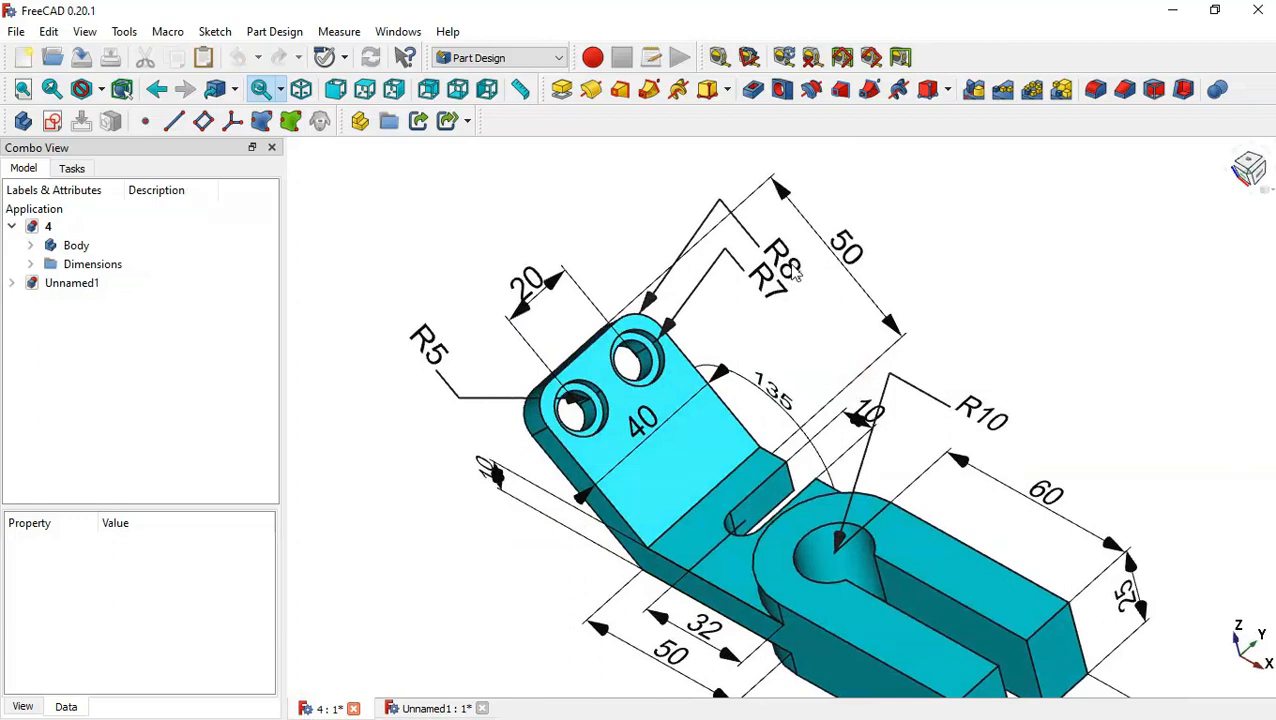
click(437, 709)
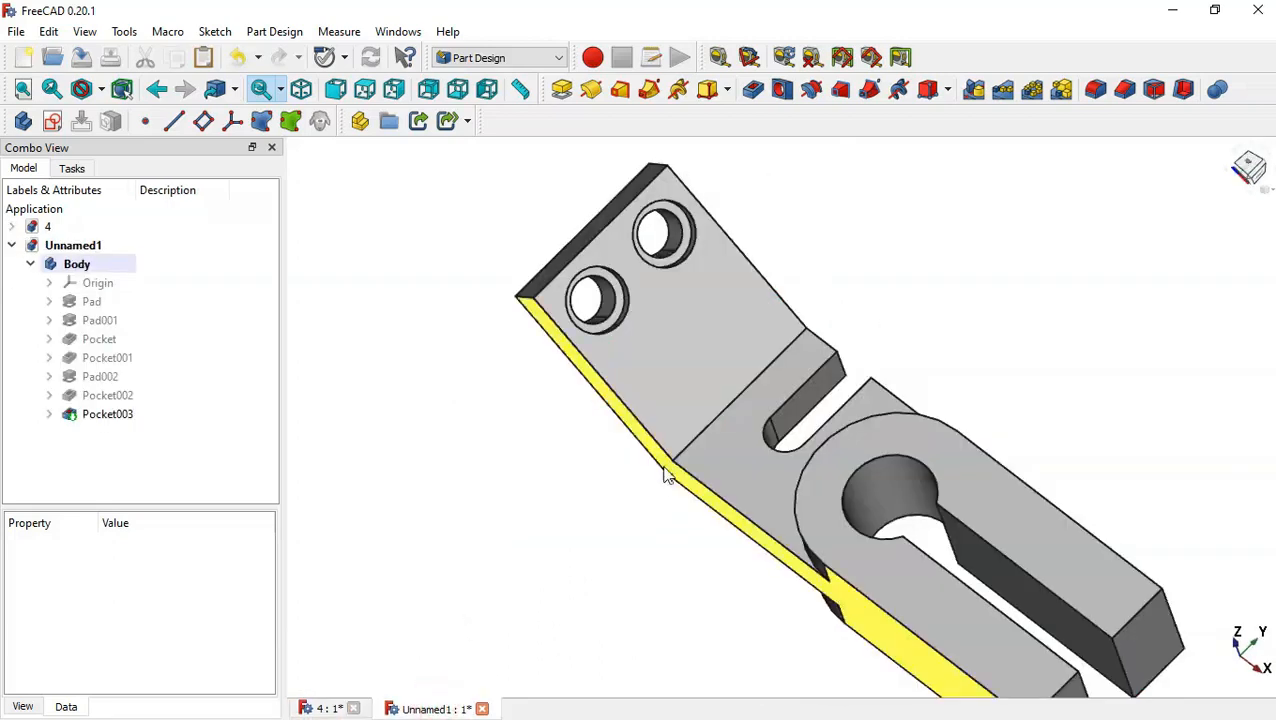
Step: Fillet the two outer corner edges at the flange's free end with an 8 mm radius
click(522, 295)
scroll(666, 172, up, 3)
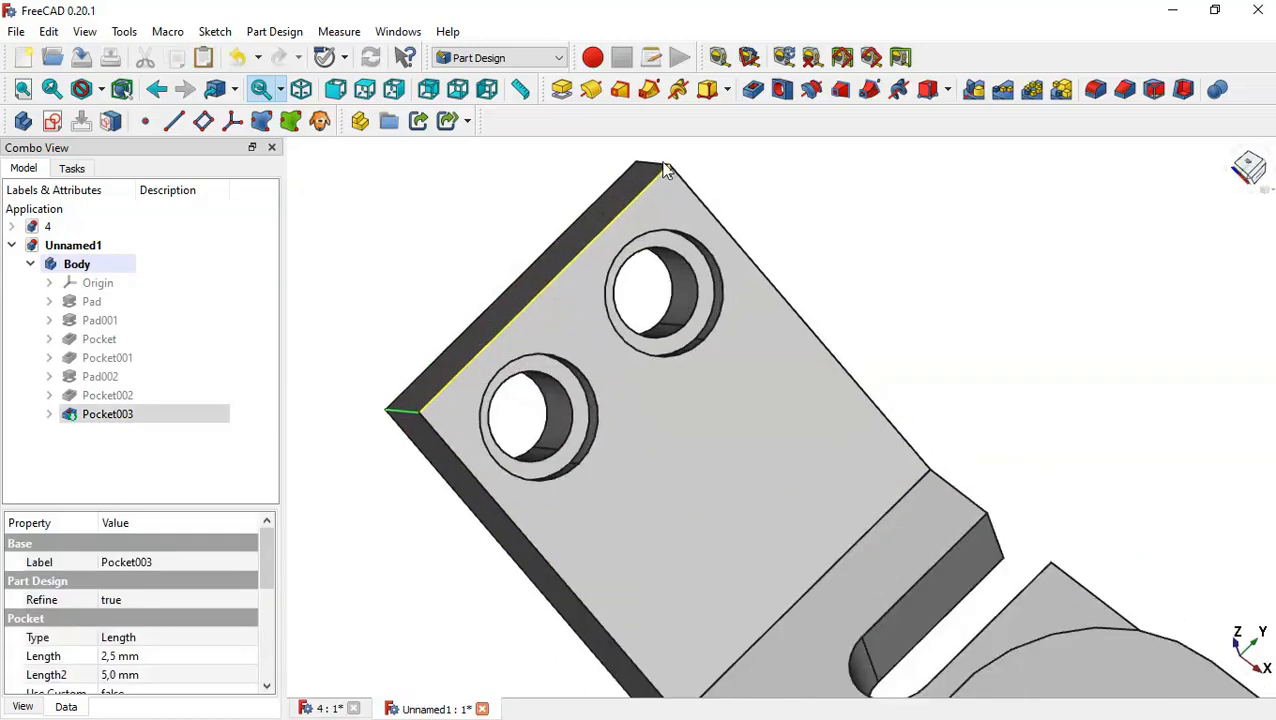
ctrl+click(650, 166)
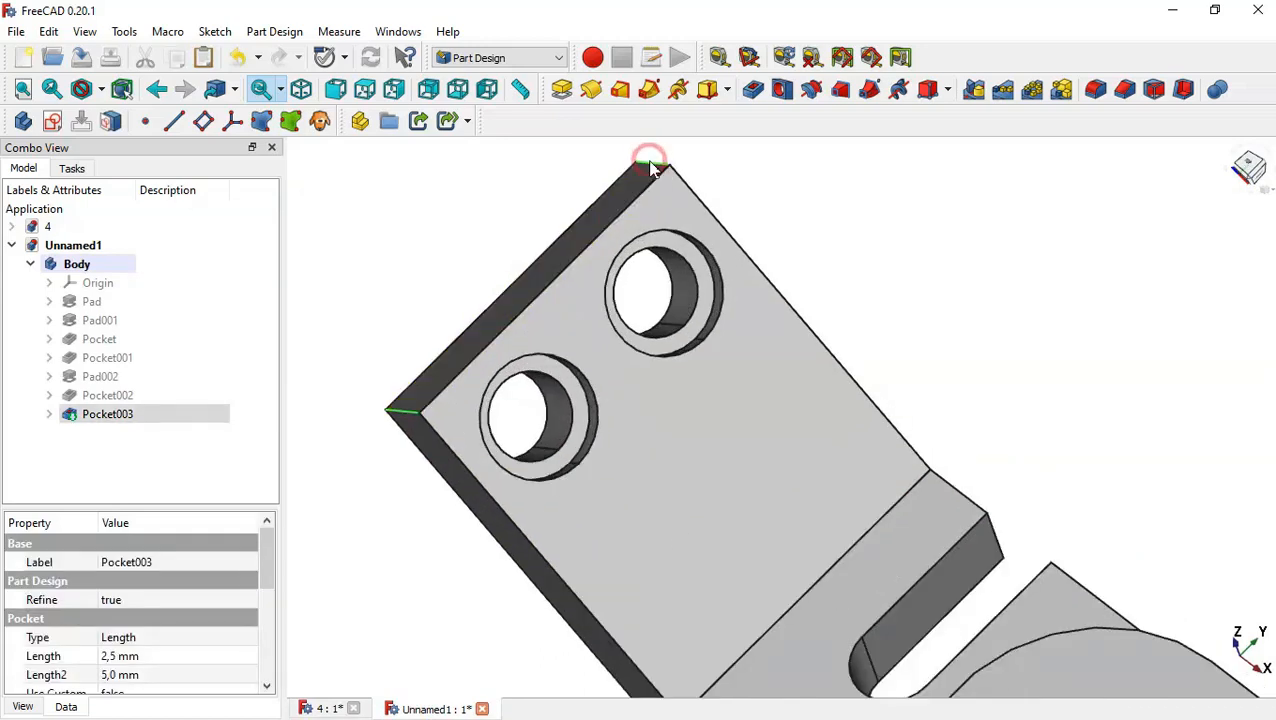
click(1097, 90)
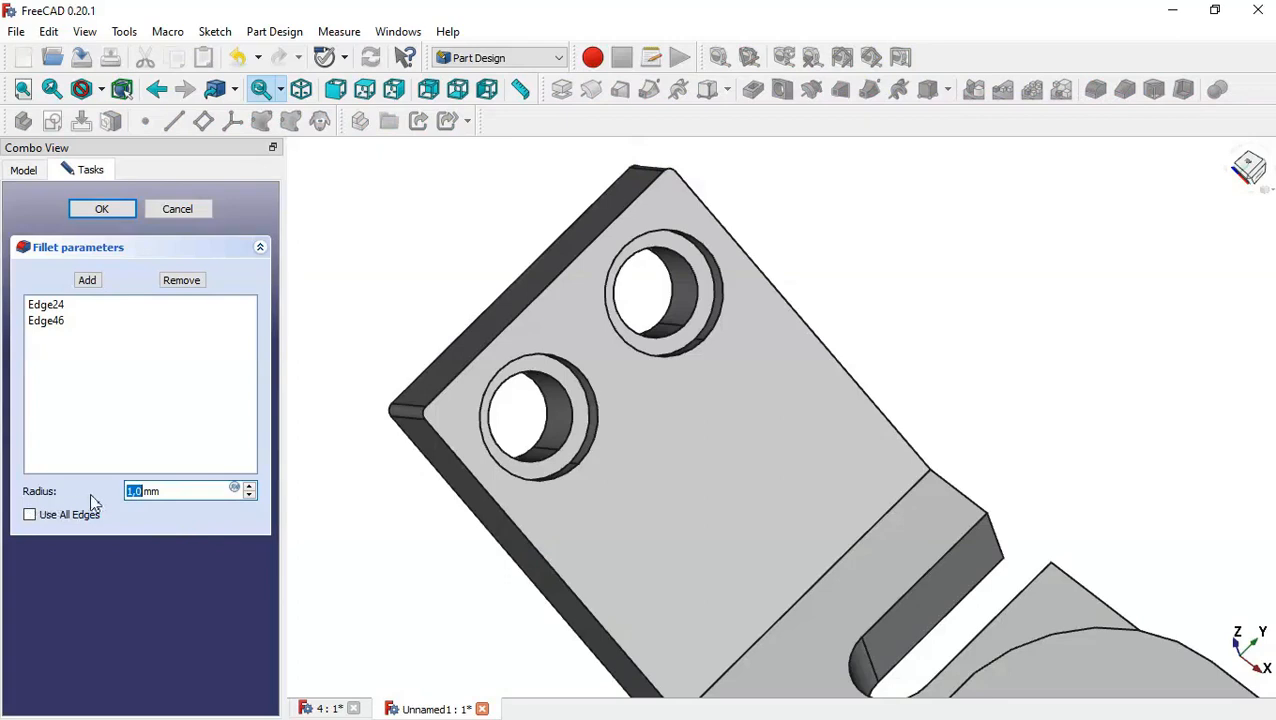
drag(176, 485, 108, 497)
text(8)
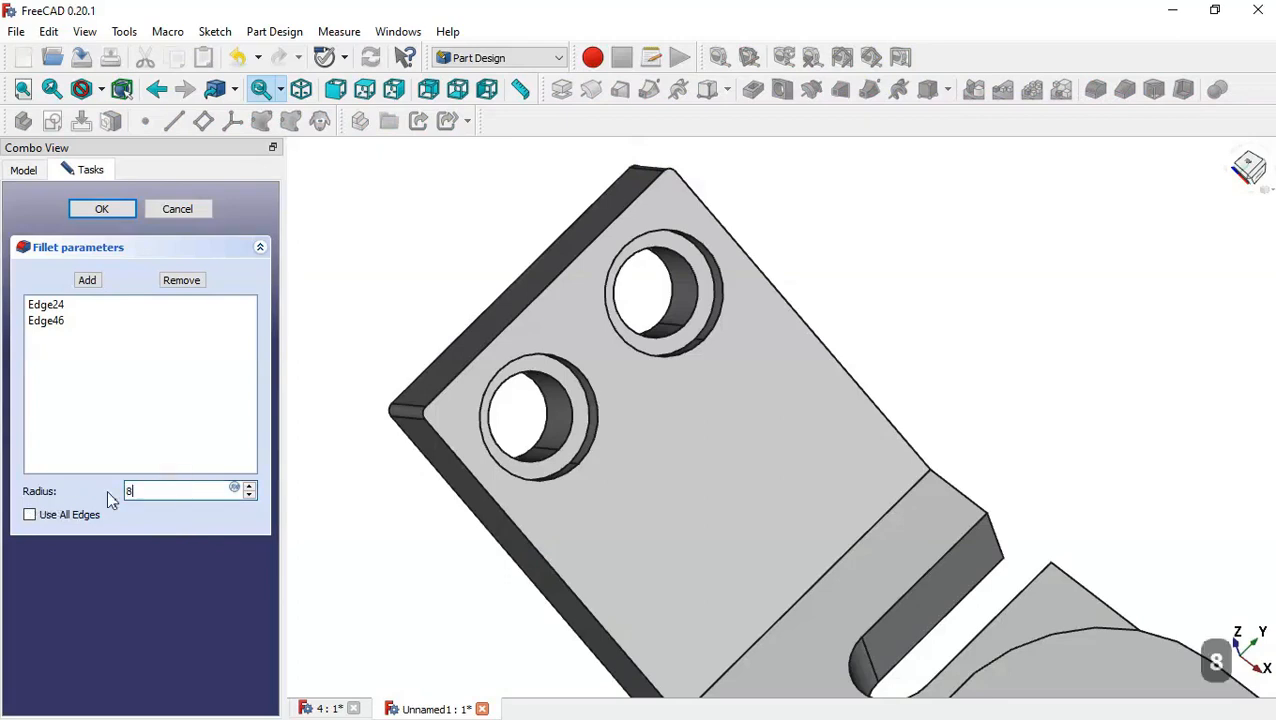
click(355, 552)
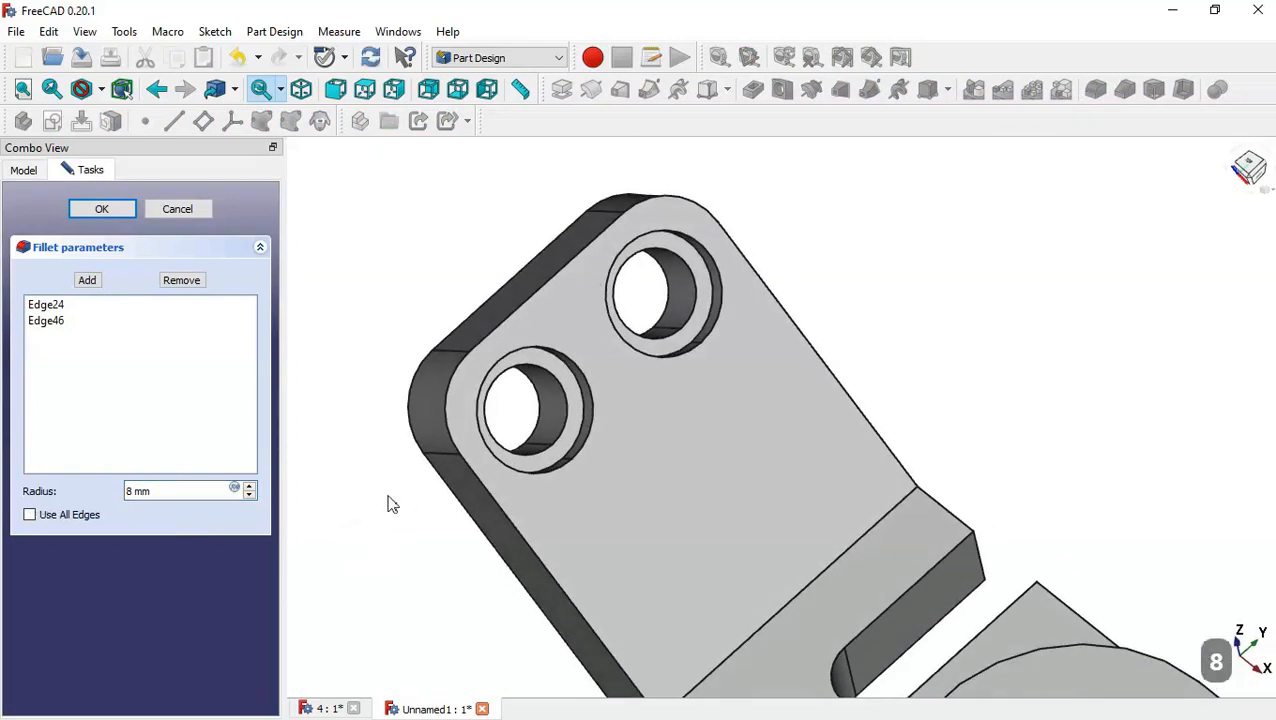
click(103, 209)
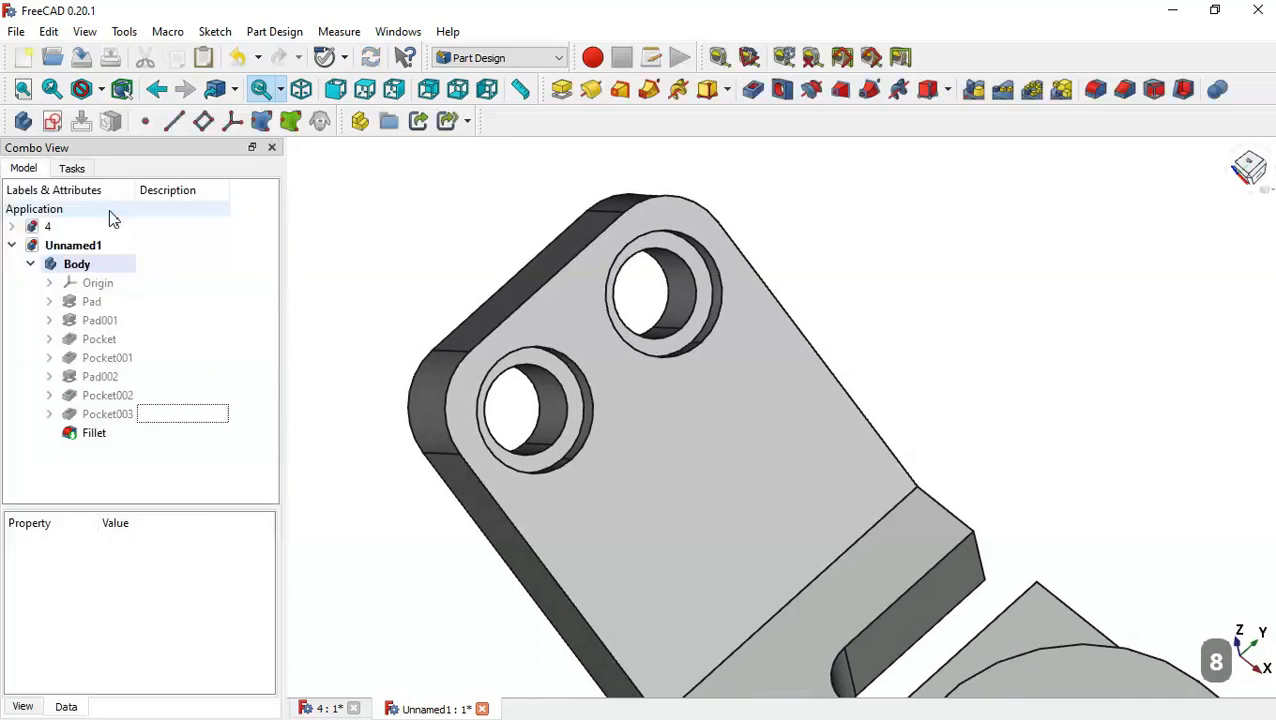
Step: Show the whole bracket in the home view and inspect its finished shape from several angles
click(319, 299)
key(Home)
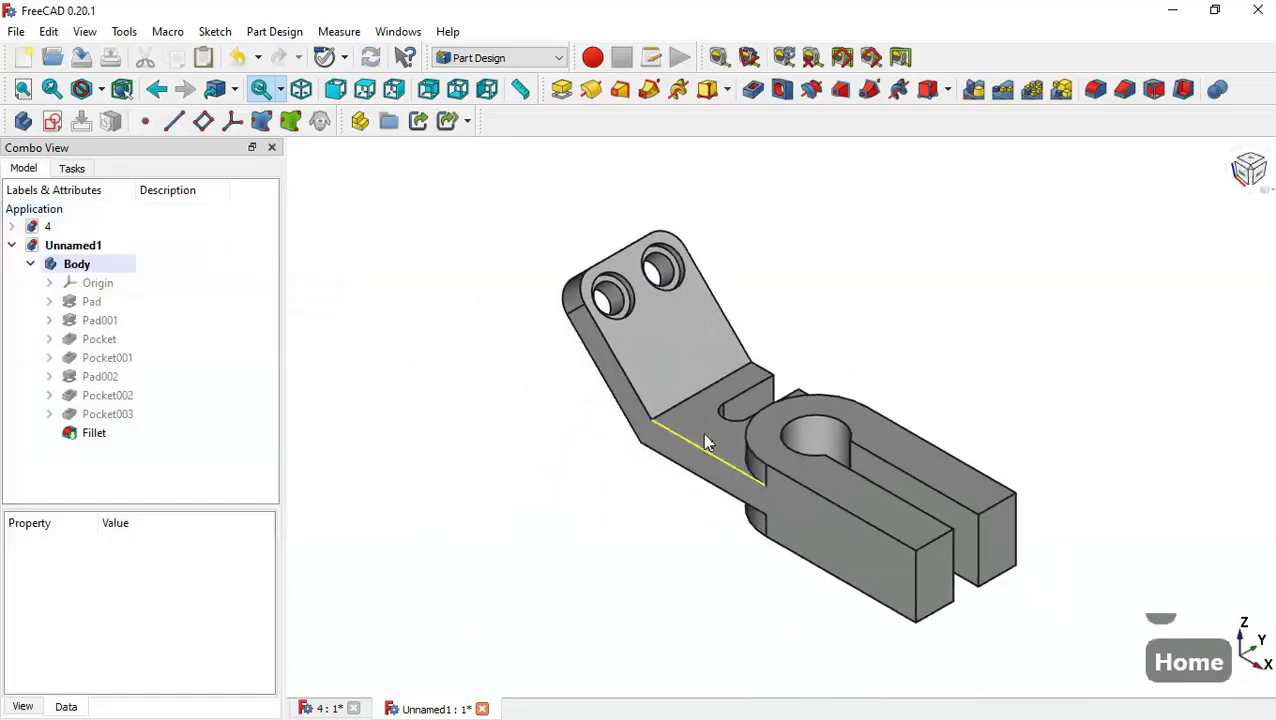
middle_drag(922, 314, 918, 390)
middle_drag(614, 642, 755, 646)
middle_drag(1190, 516, 1093, 521)
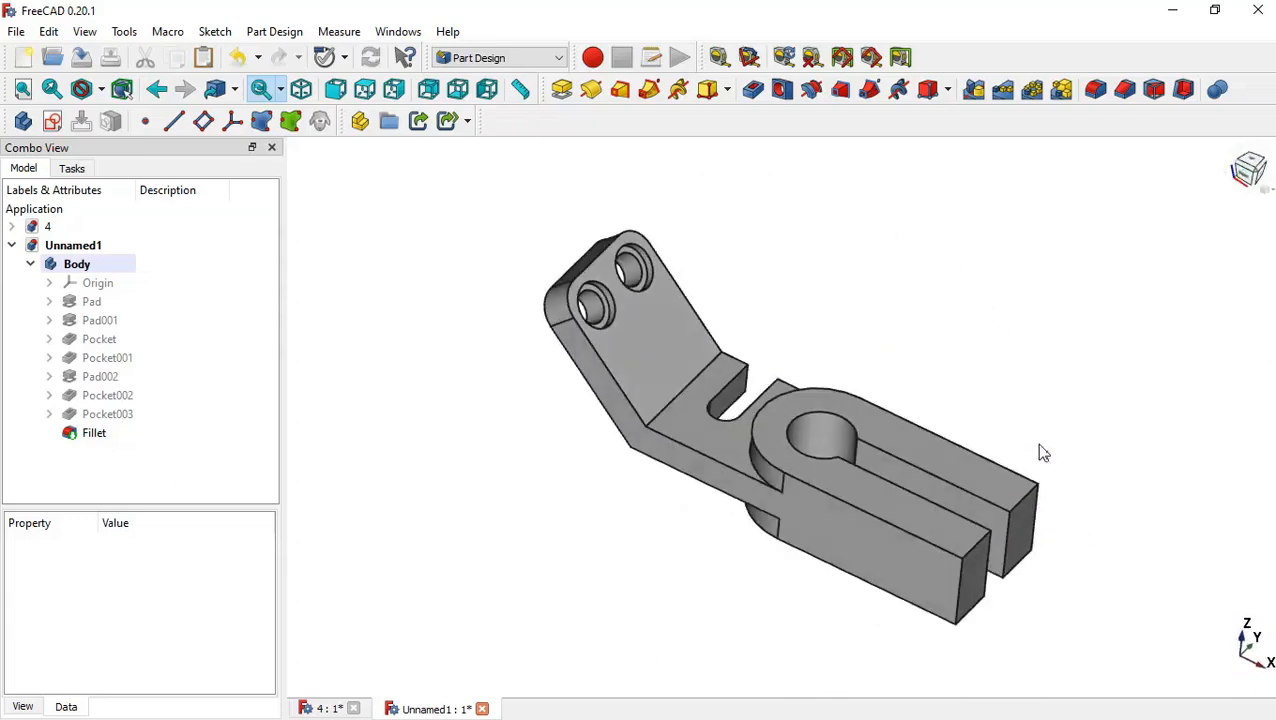